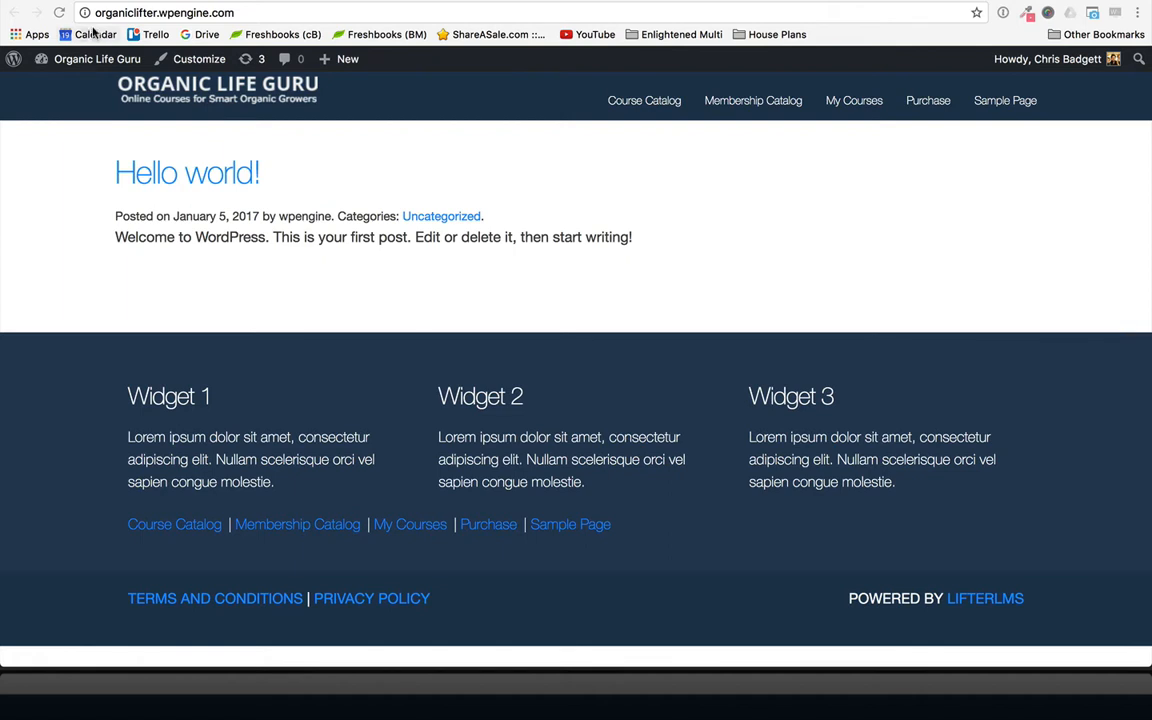
- Open the list of pages in the site's admin area and move the Sample Page to the trash
{"action": "mouse_move", "coordinate": [90, 60]}
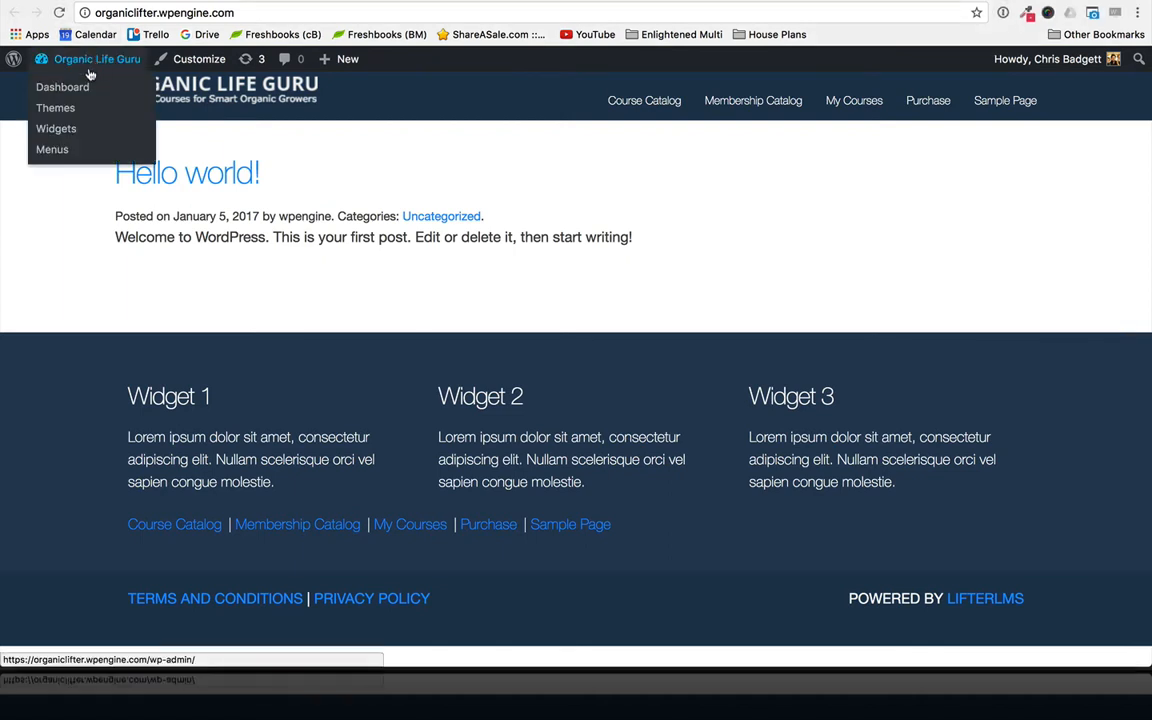
{"action": "left_click", "coordinate": [87, 89]}
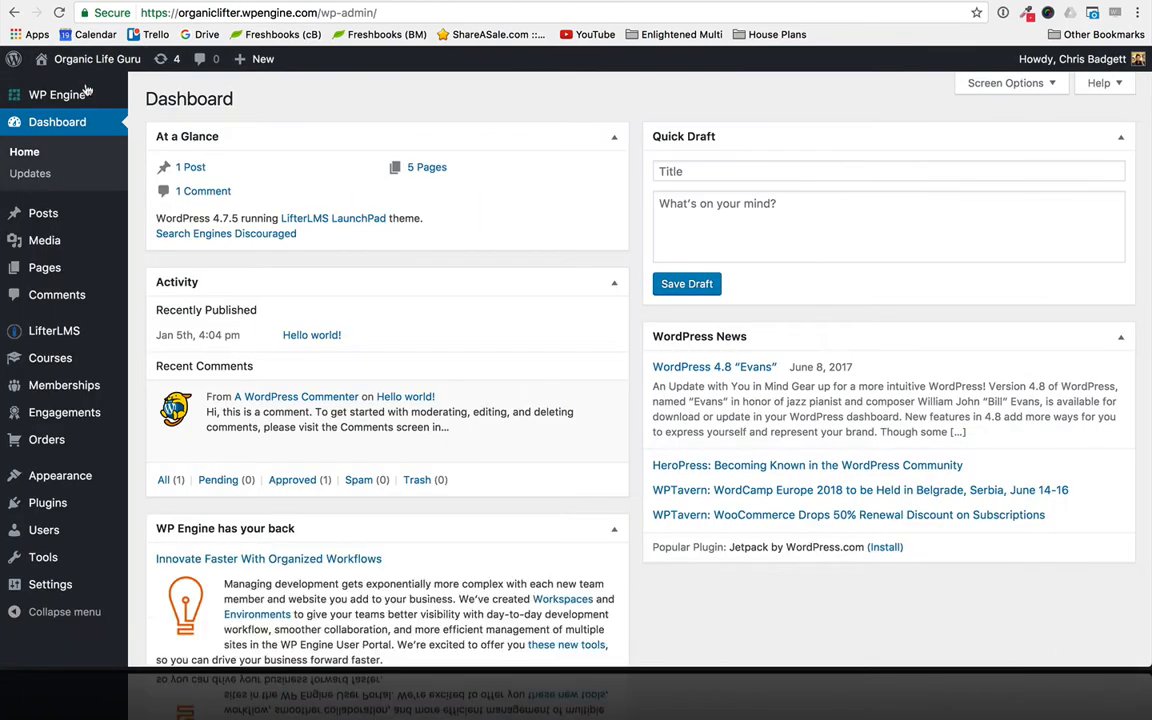
{"action": "left_click", "coordinate": [51, 272]}
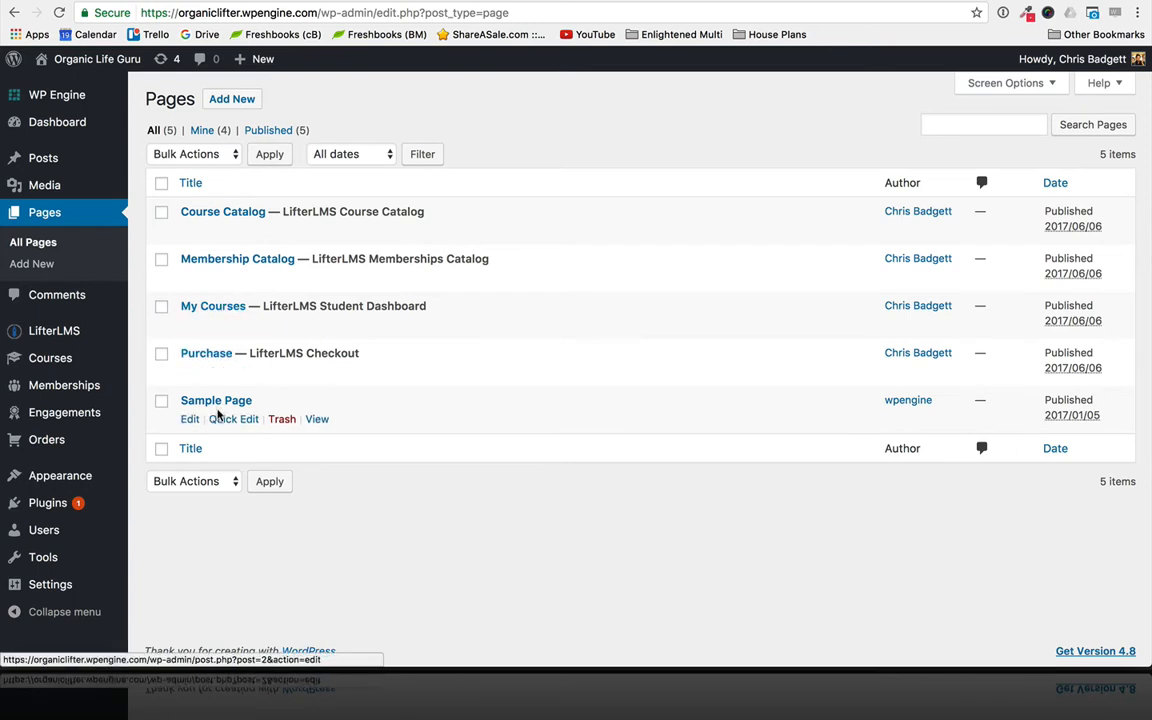
{"action": "left_click", "coordinate": [283, 421]}
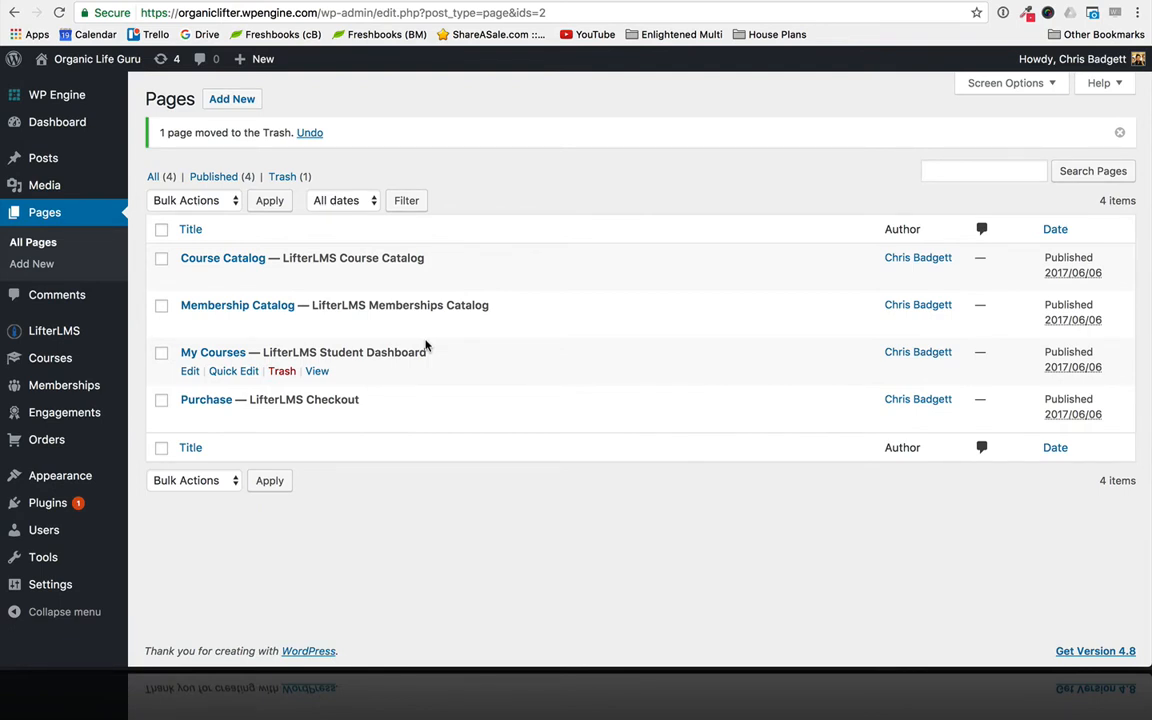
- Create a new page titled "Welcome" and publish it
{"action": "left_click", "coordinate": [220, 100]}
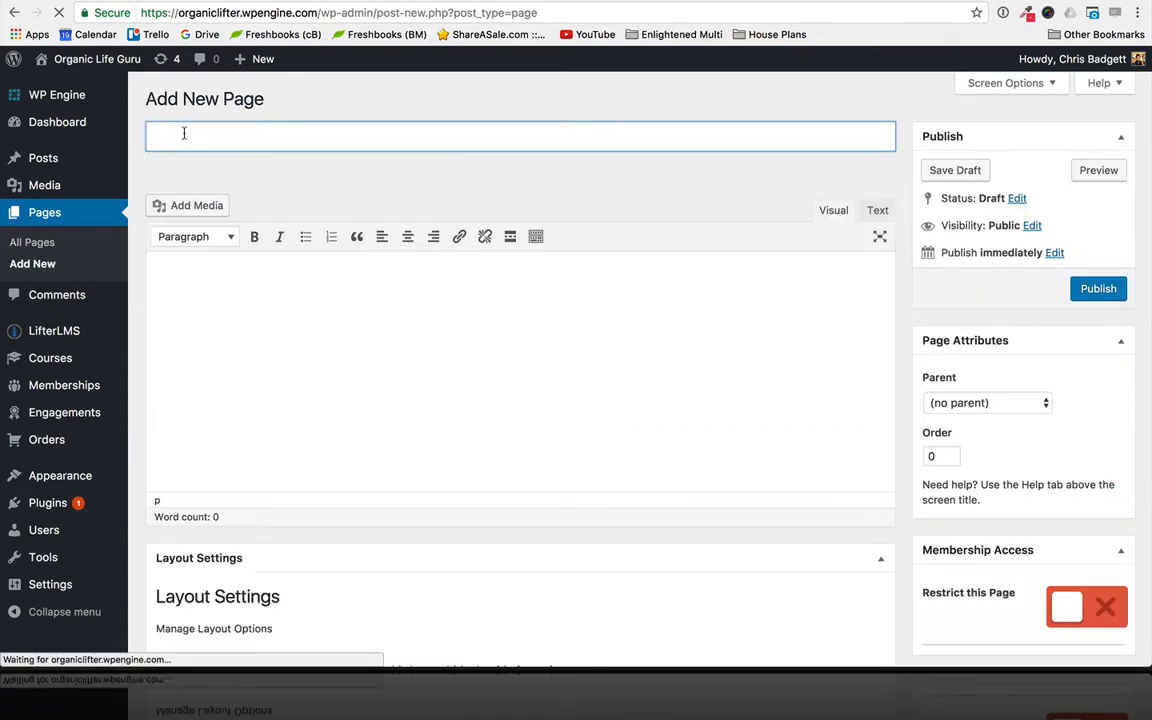
{"action": "type", "text": "Welcome"}
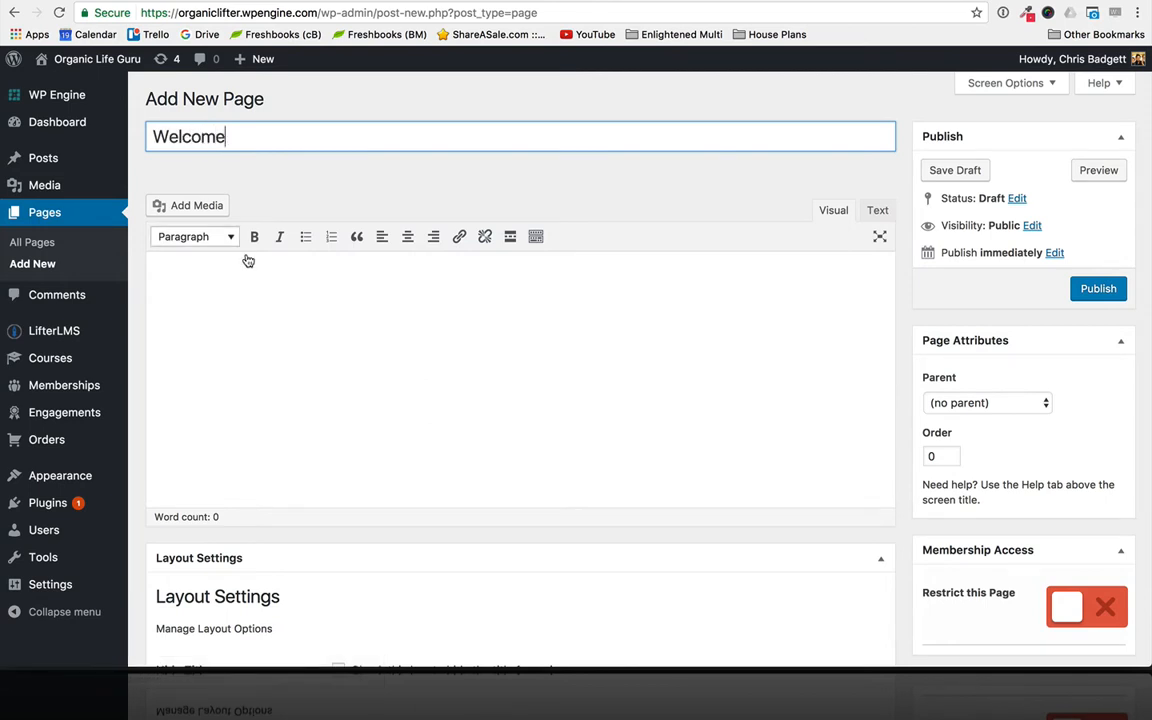
{"action": "left_click", "coordinate": [1098, 293]}
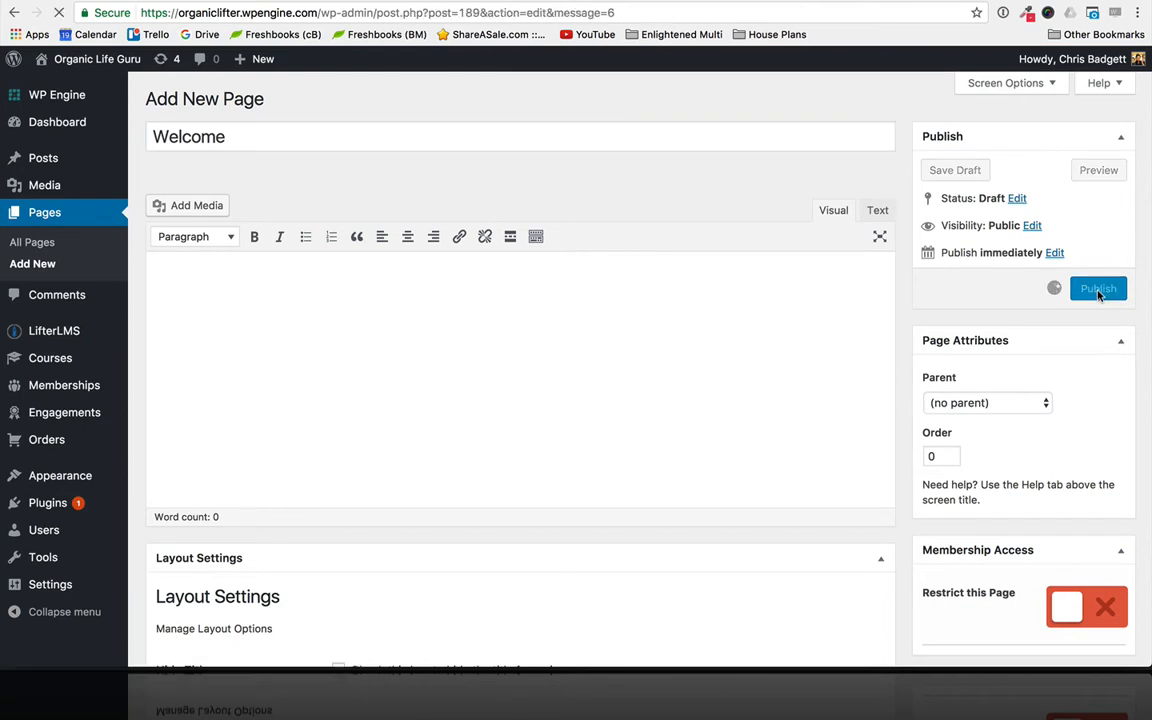
- Add another page titled "About" and publish it
{"action": "left_click", "coordinate": [277, 102]}
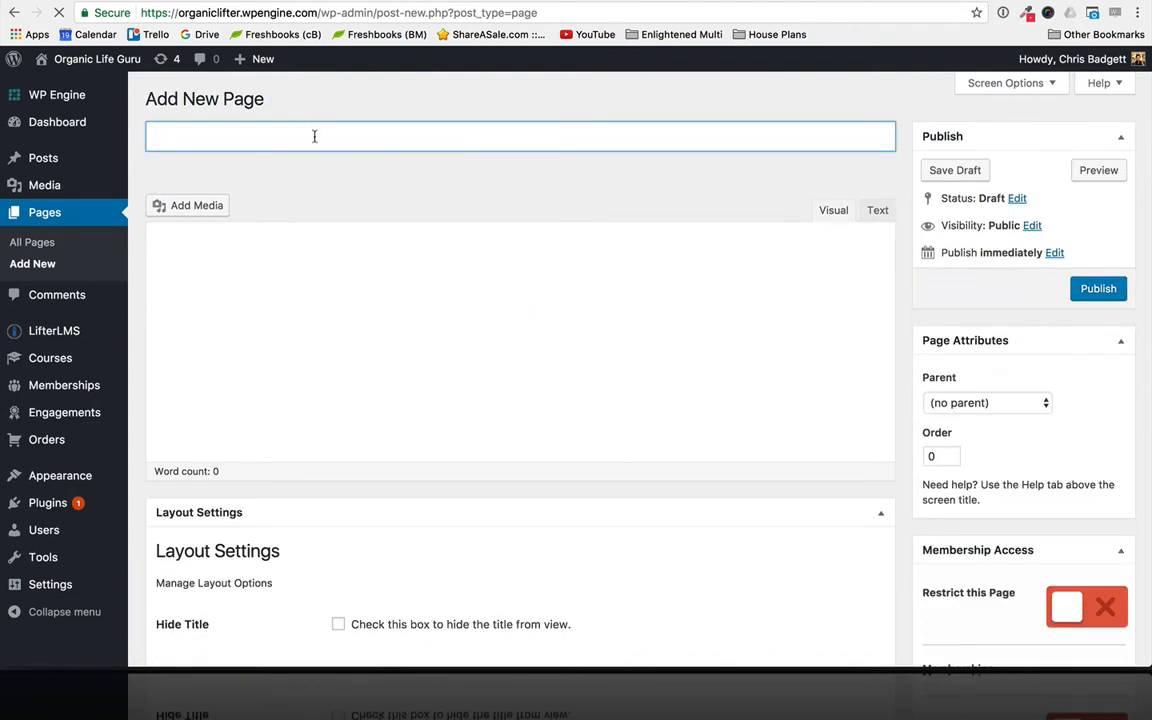
{"action": "type", "text": "About"}
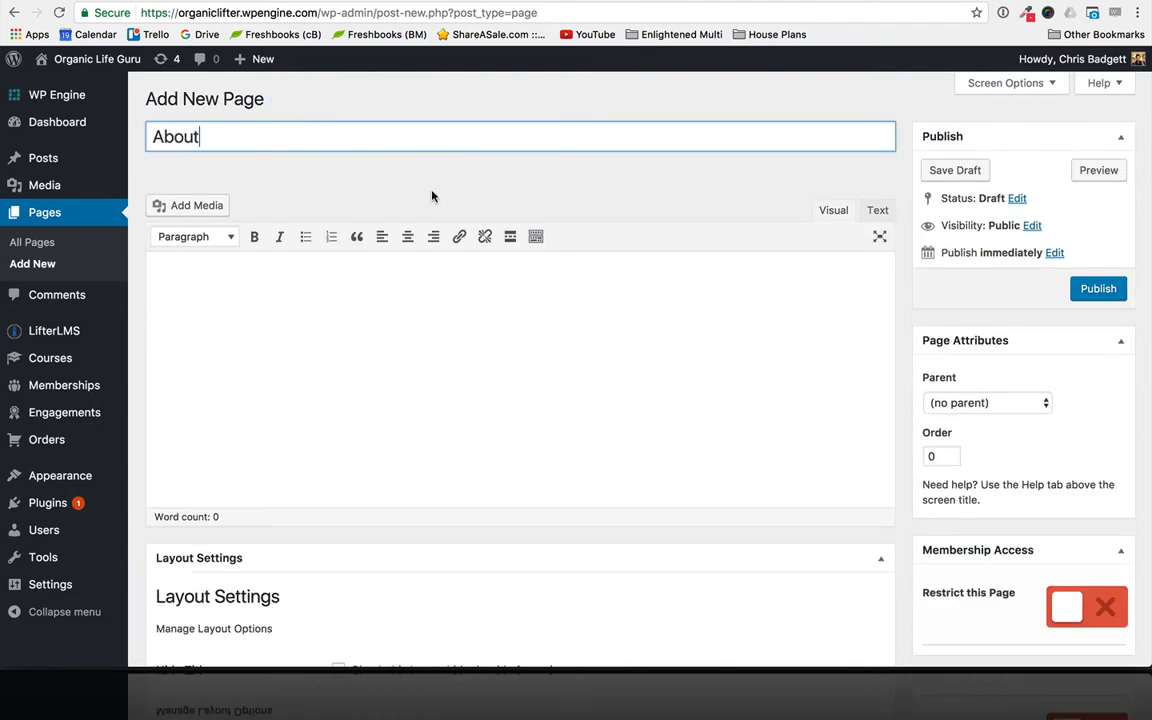
{"action": "left_click", "coordinate": [1098, 290]}
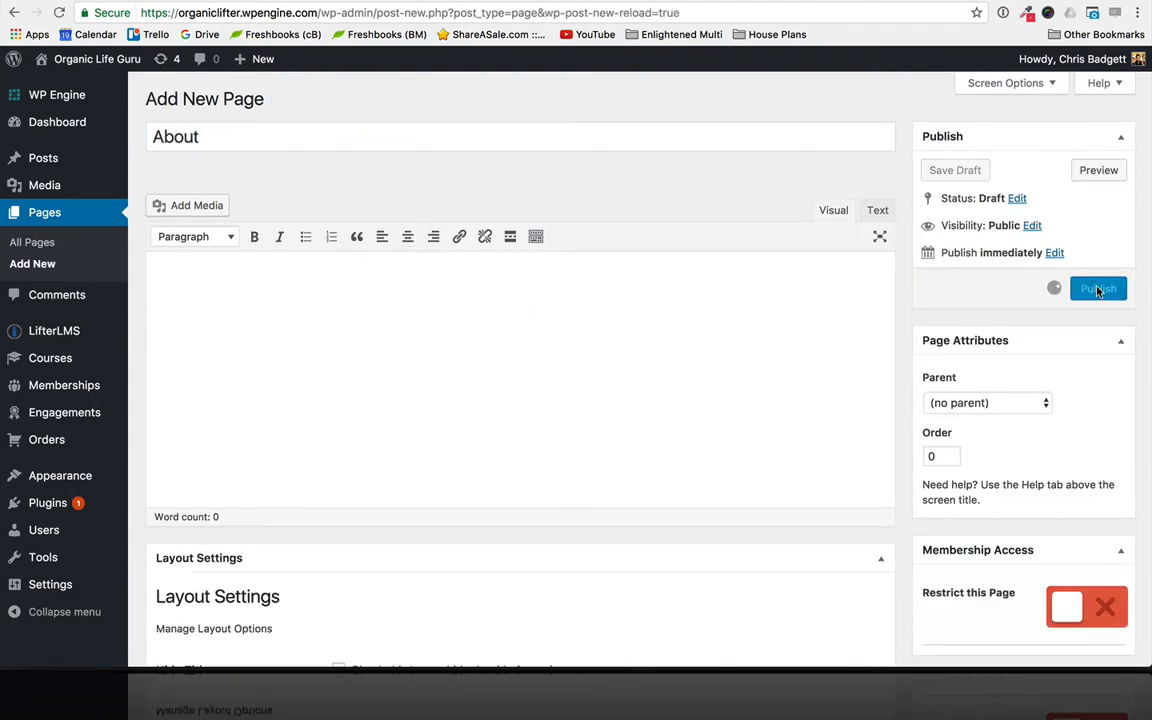
{"action": "scroll", "coordinate": [733, 463], "scroll_direction": "down", "scroll_amount": 10}
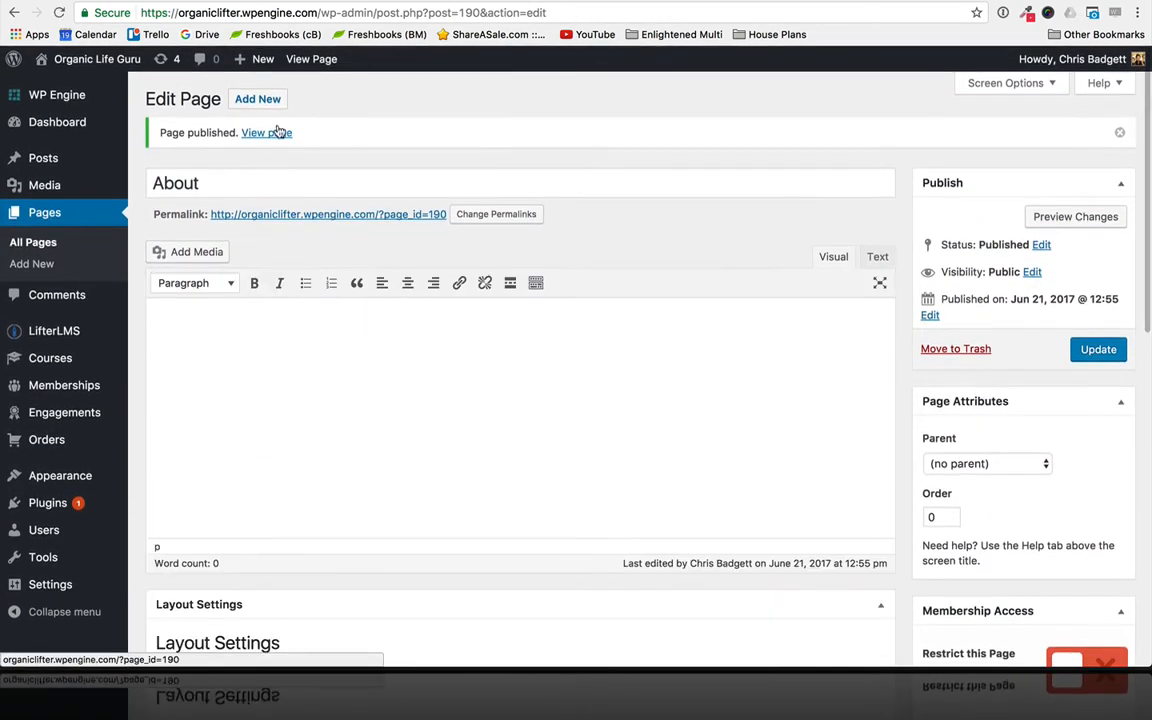
- Add a page titled "Contact" and publish it
{"action": "left_click", "coordinate": [266, 106]}
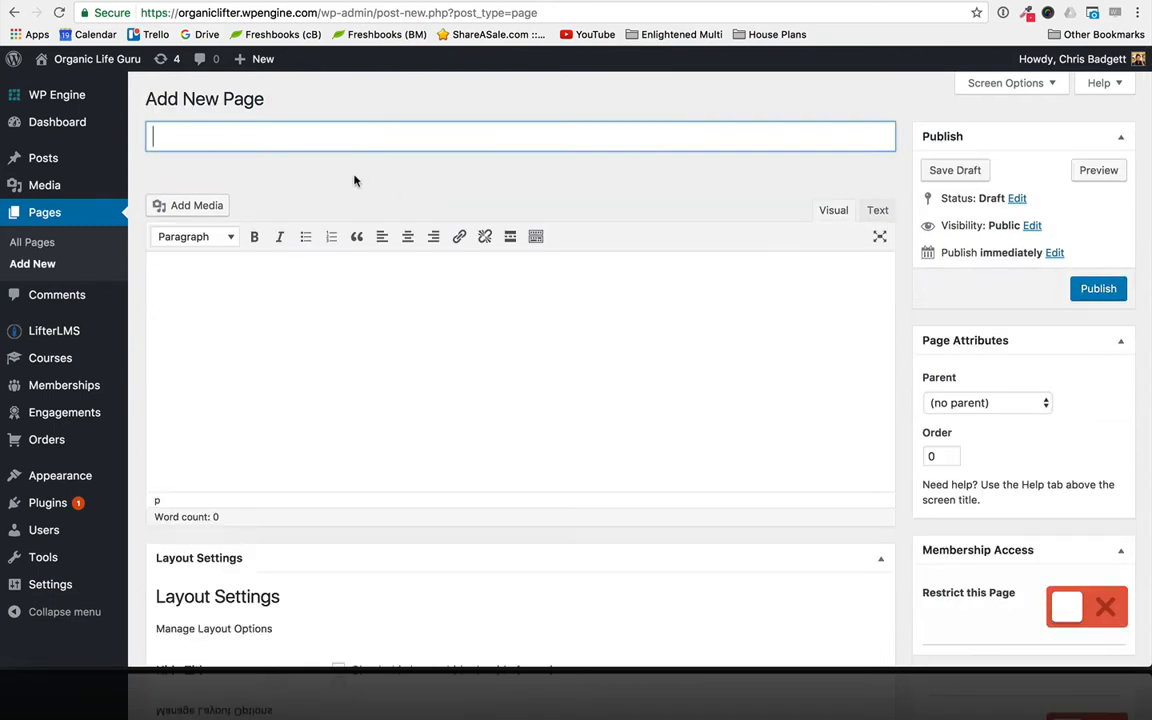
{"action": "type", "text": "Contact"}
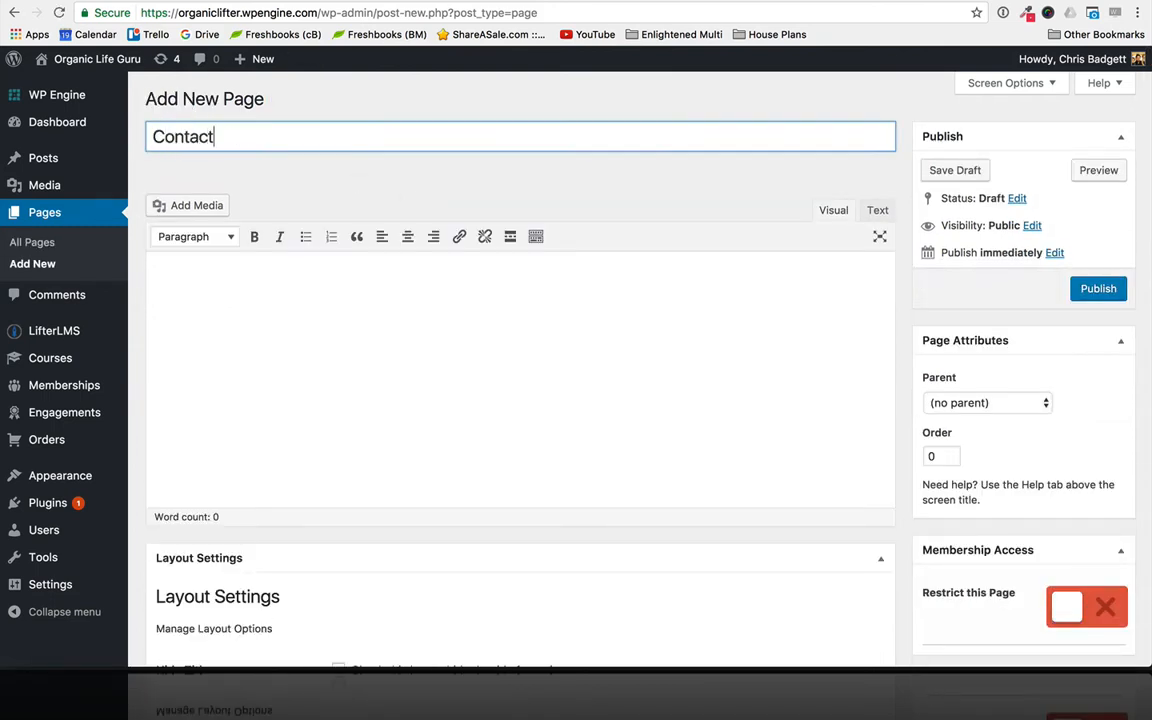
{"action": "left_click", "coordinate": [1092, 289]}
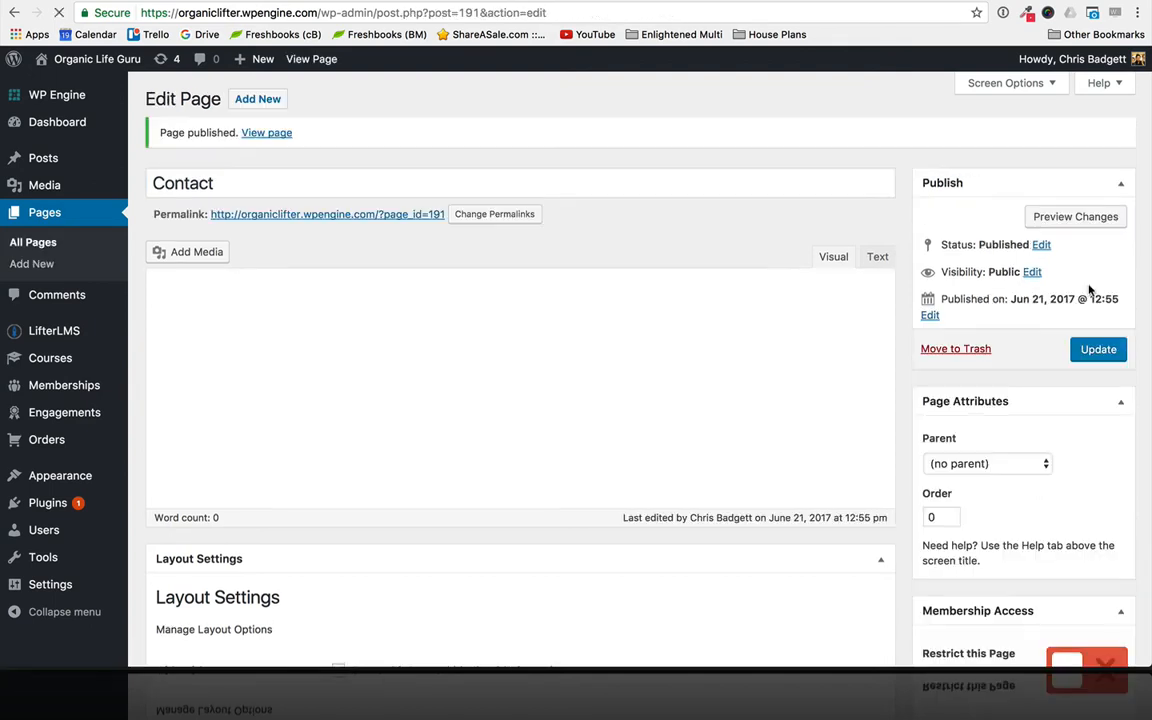
- Add a page titled "Blog" and publish it
{"action": "left_click", "coordinate": [263, 98]}
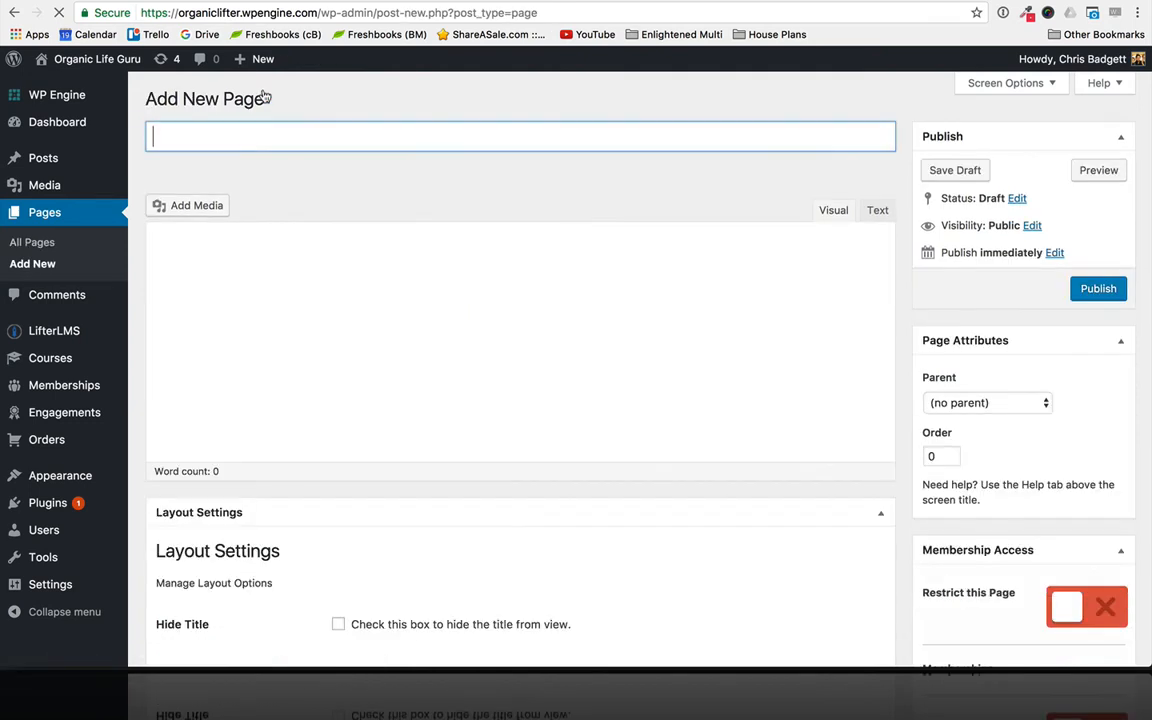
{"action": "left_click", "coordinate": [198, 126]}
{"action": "type", "text": "B"}
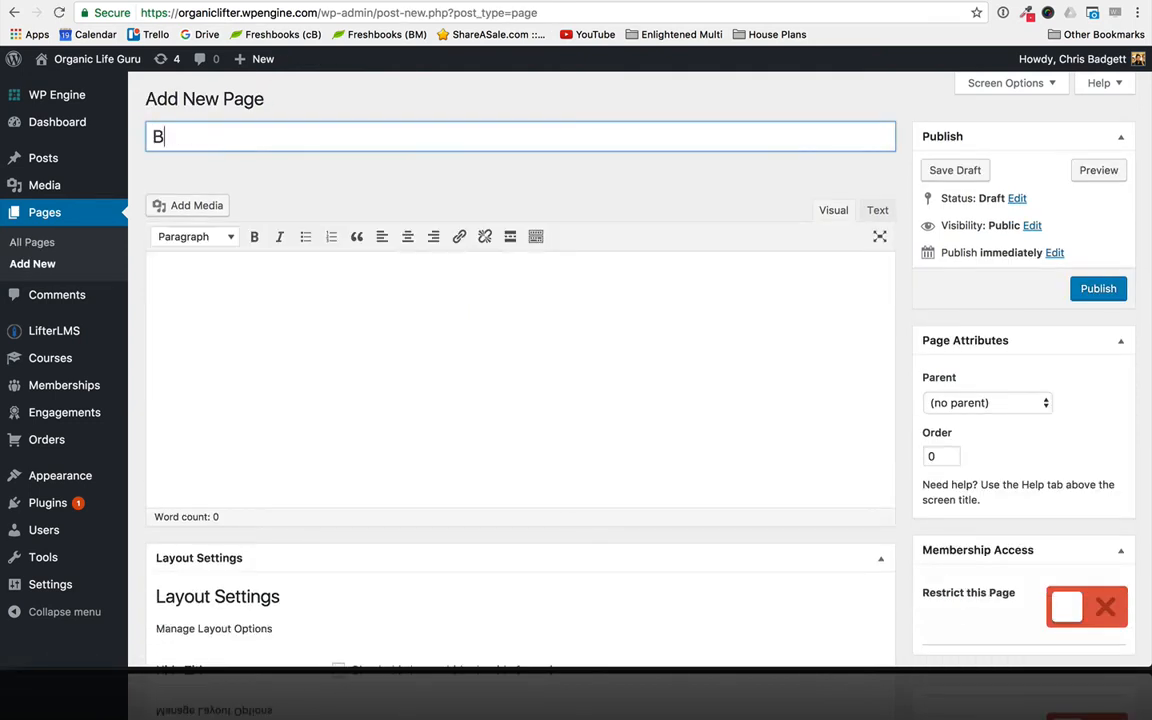
{"action": "type", "text": "log"}
{"action": "left_click", "coordinate": [1080, 289]}
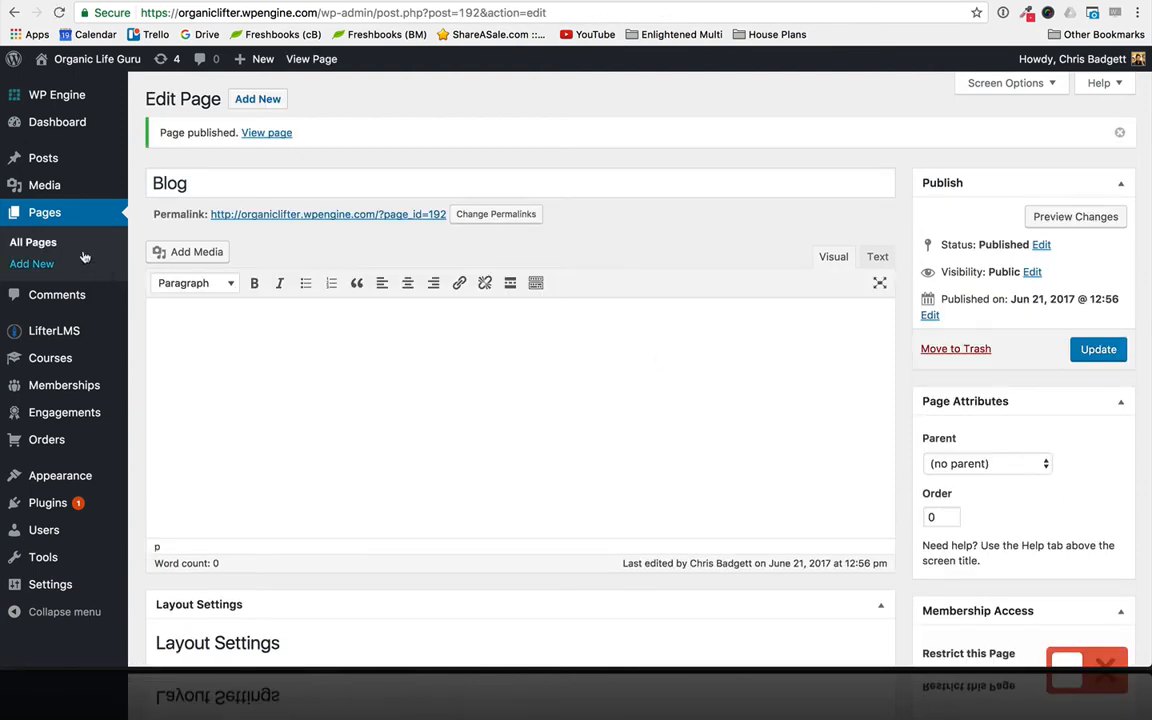
- Review the list of all pages and check the navigation on the live site's front page, returning to the page list
{"action": "left_click", "coordinate": [45, 214]}
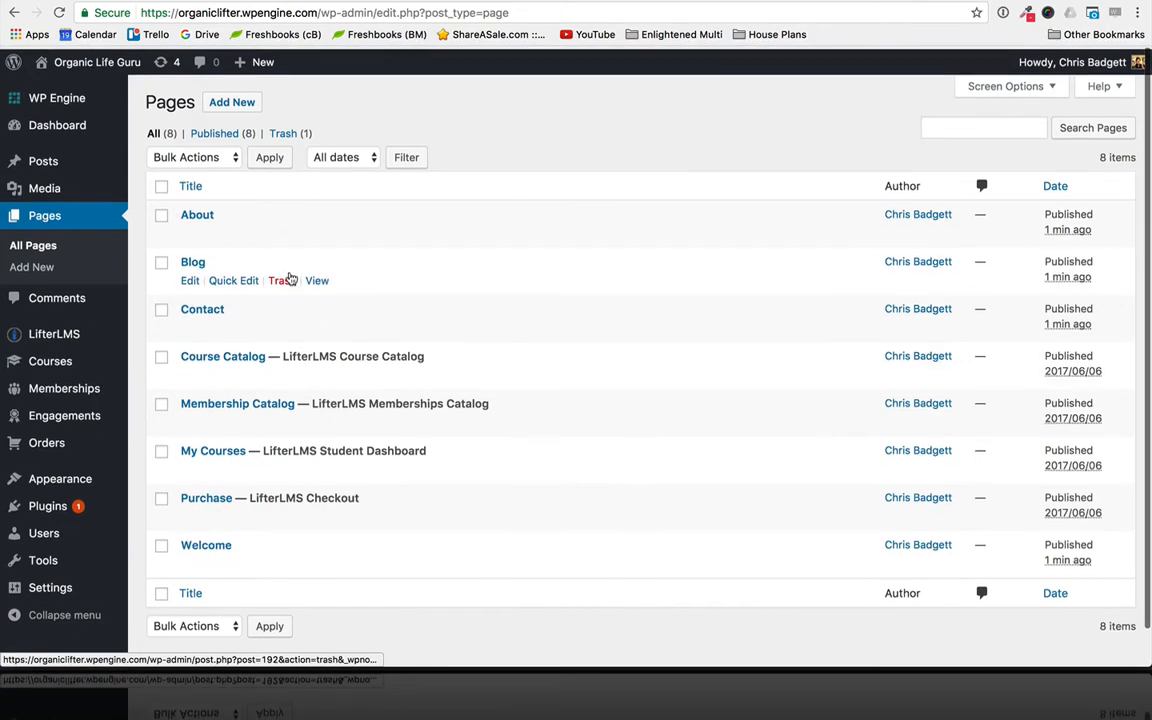
{"action": "scroll", "coordinate": [286, 283], "scroll_direction": "down", "scroll_amount": 1}
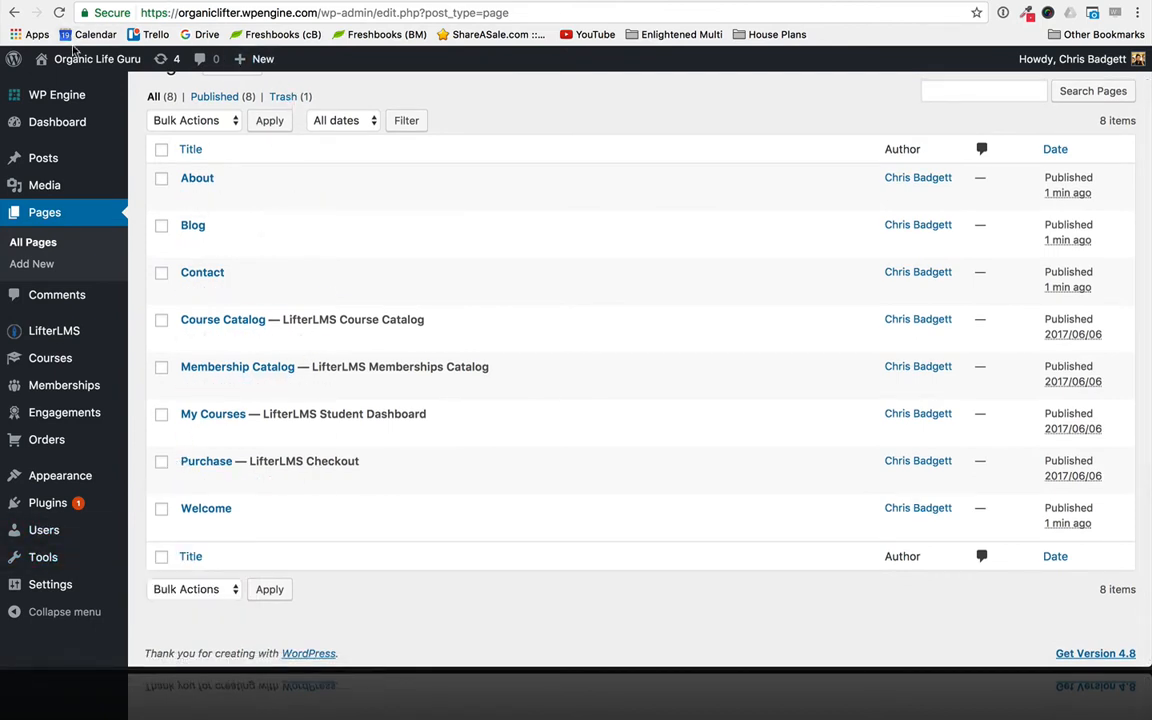
{"action": "mouse_move", "coordinate": [70, 60]}
{"action": "left_click", "coordinate": [57, 87]}
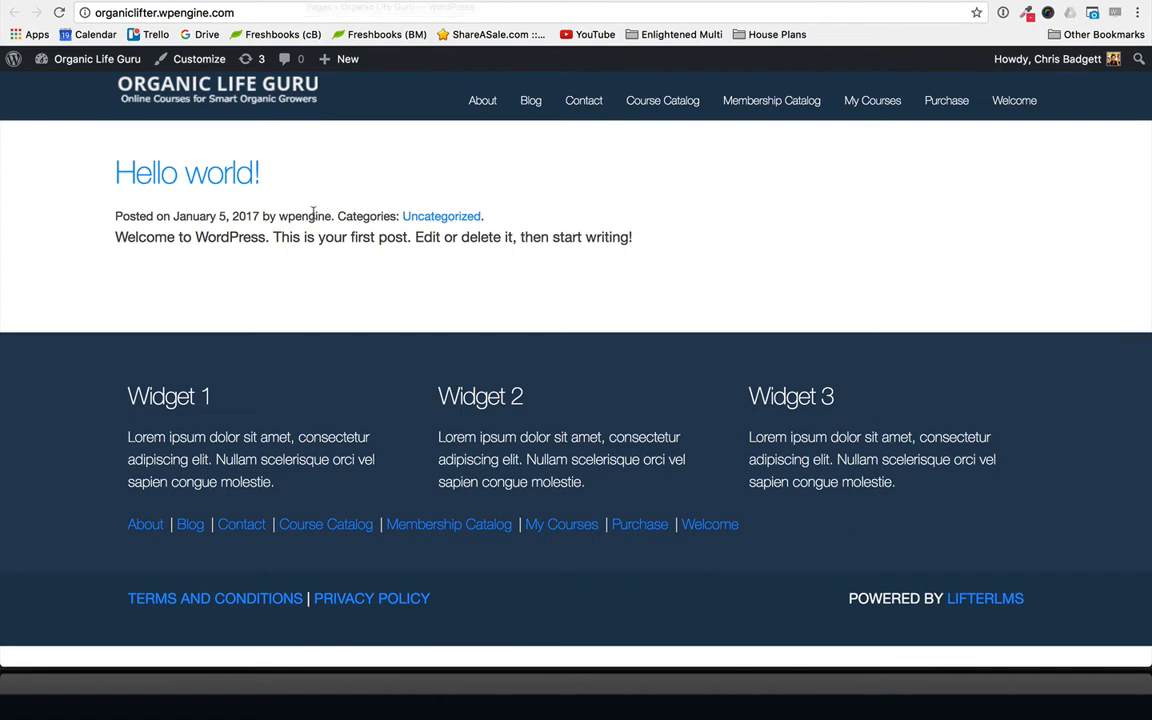
{"action": "left_click", "coordinate": [200, 1]}
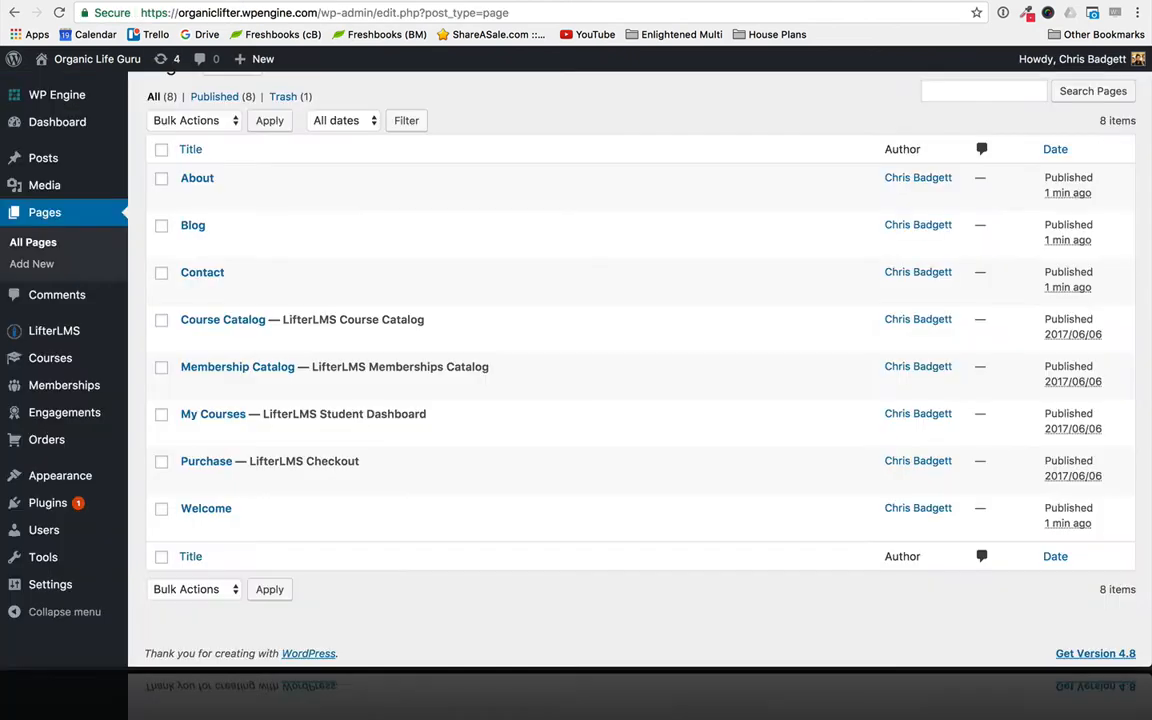
- In the Reading settings, make the front page display a static page and choose Welcome as the front page
{"action": "mouse_move", "coordinate": [22, 596]}
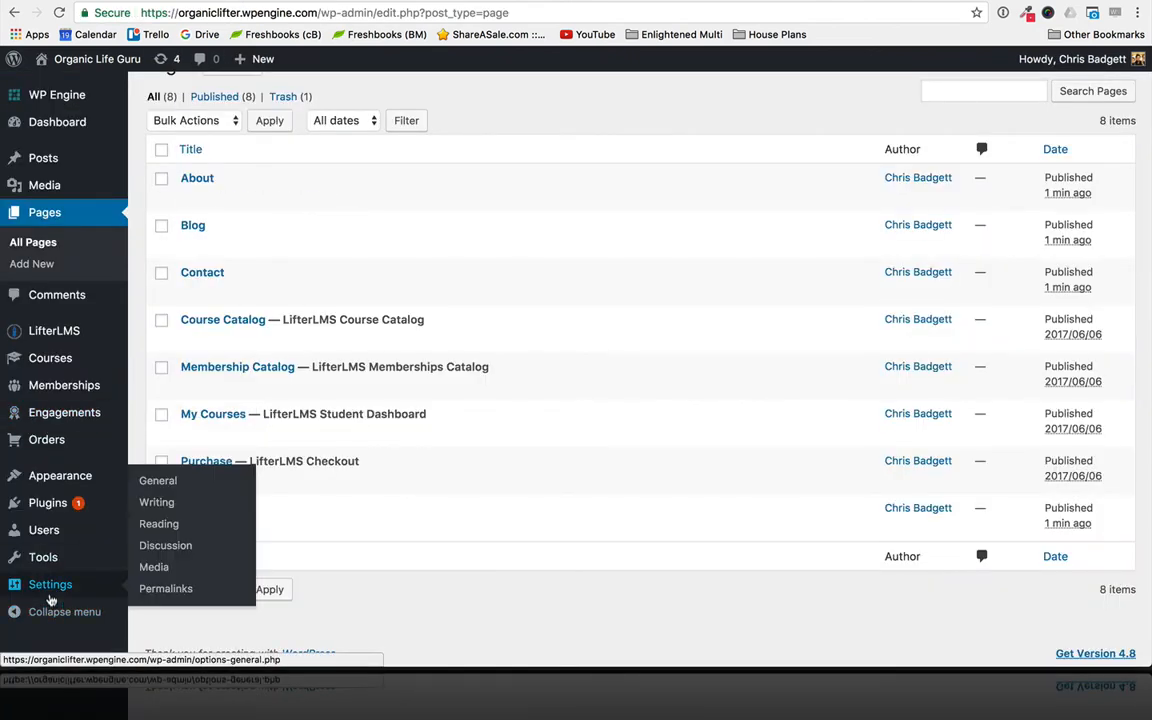
{"action": "left_click", "coordinate": [160, 523]}
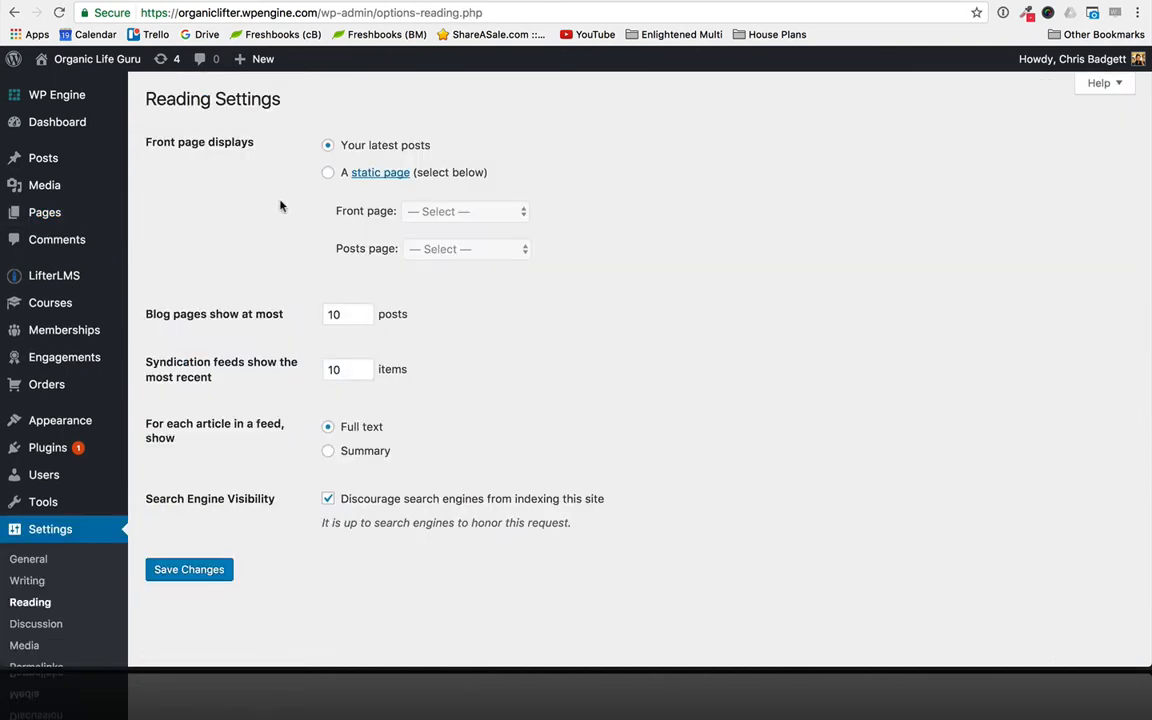
{"action": "left_click", "coordinate": [329, 173]}
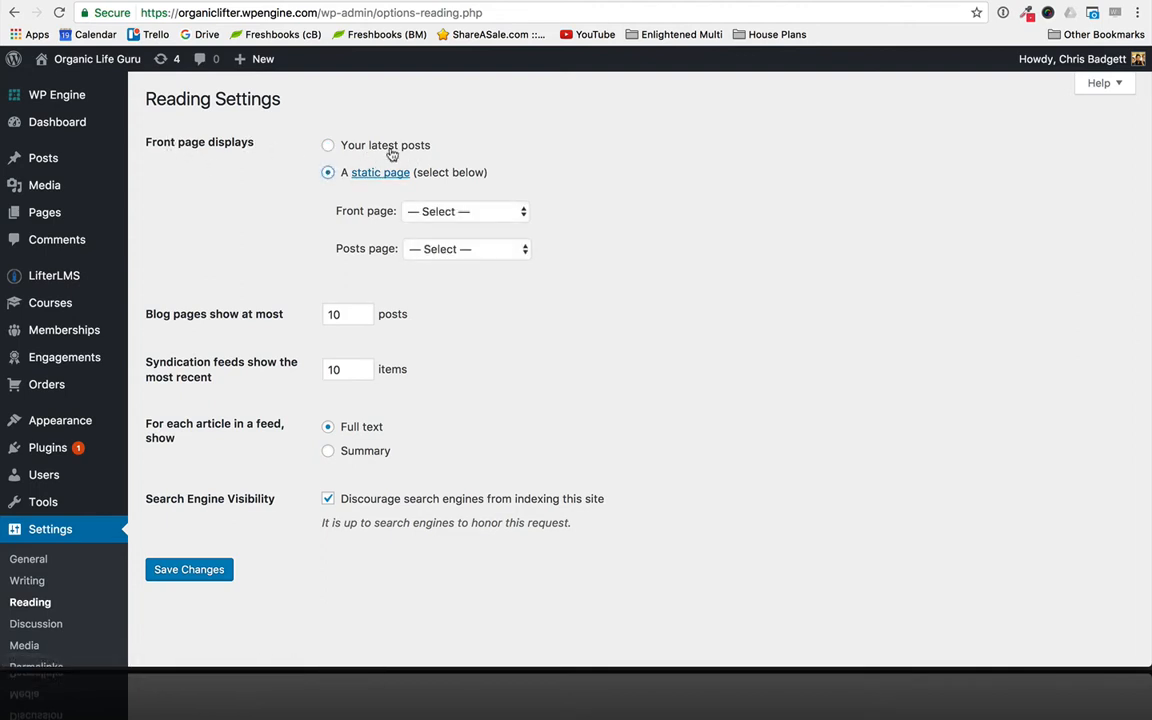
{"action": "left_click", "coordinate": [463, 213]}
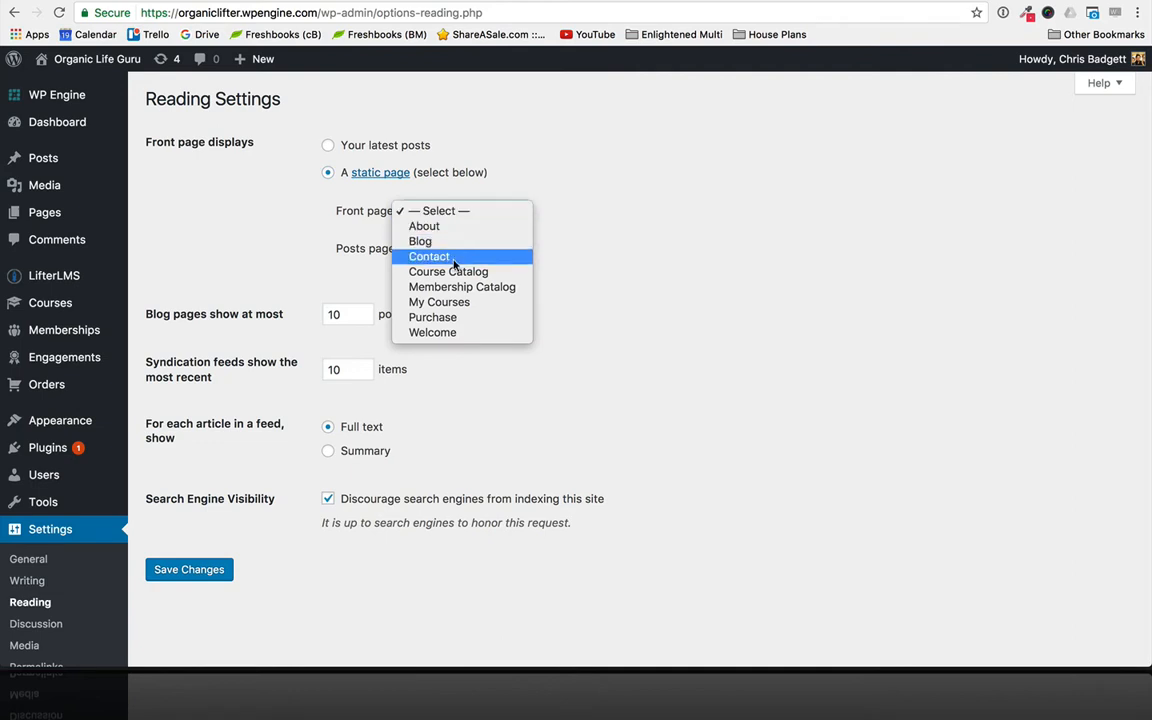
{"action": "left_click", "coordinate": [433, 333]}
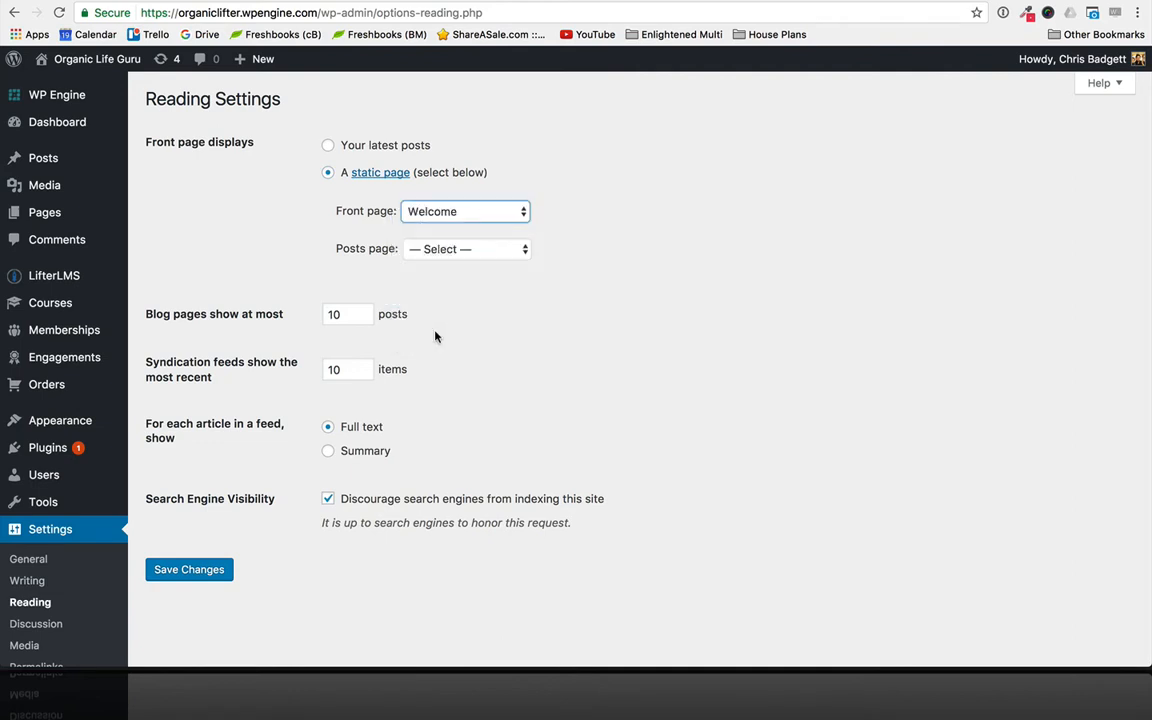
- Choose Blog as the posts page and save the reading settings
{"action": "scroll", "coordinate": [548, 373], "scroll_direction": "down", "scroll_amount": 1}
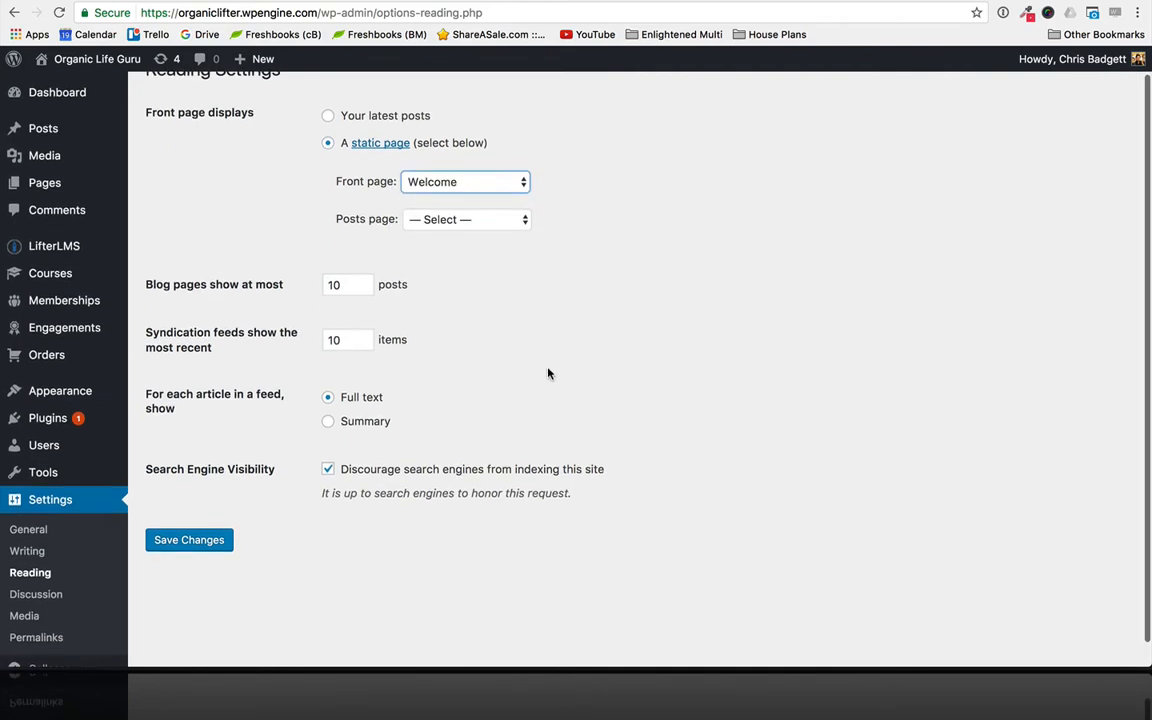
{"action": "left_click", "coordinate": [455, 222]}
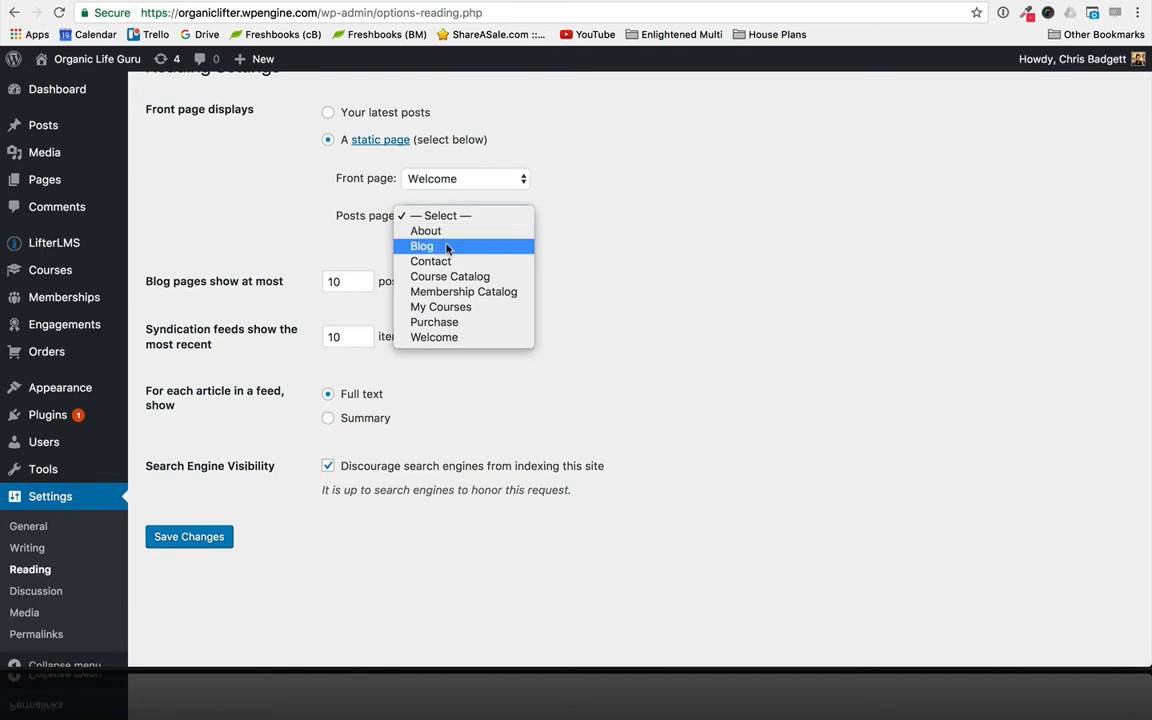
{"action": "left_click", "coordinate": [449, 247]}
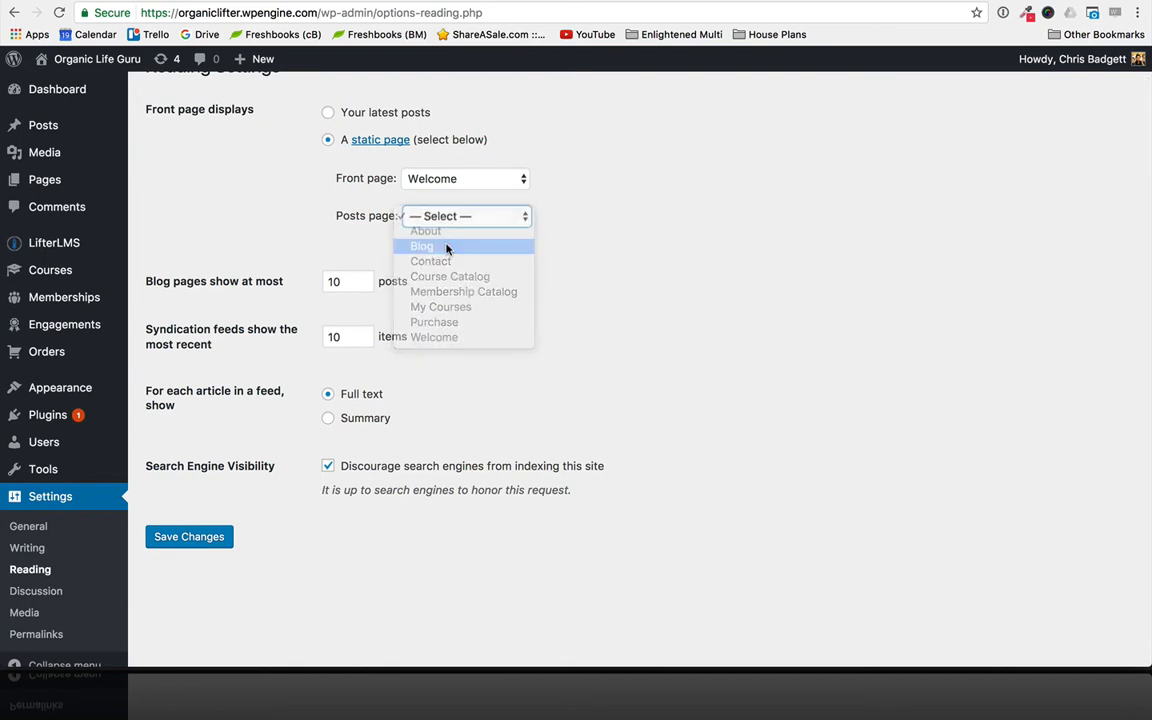
{"action": "left_click", "coordinate": [200, 545]}
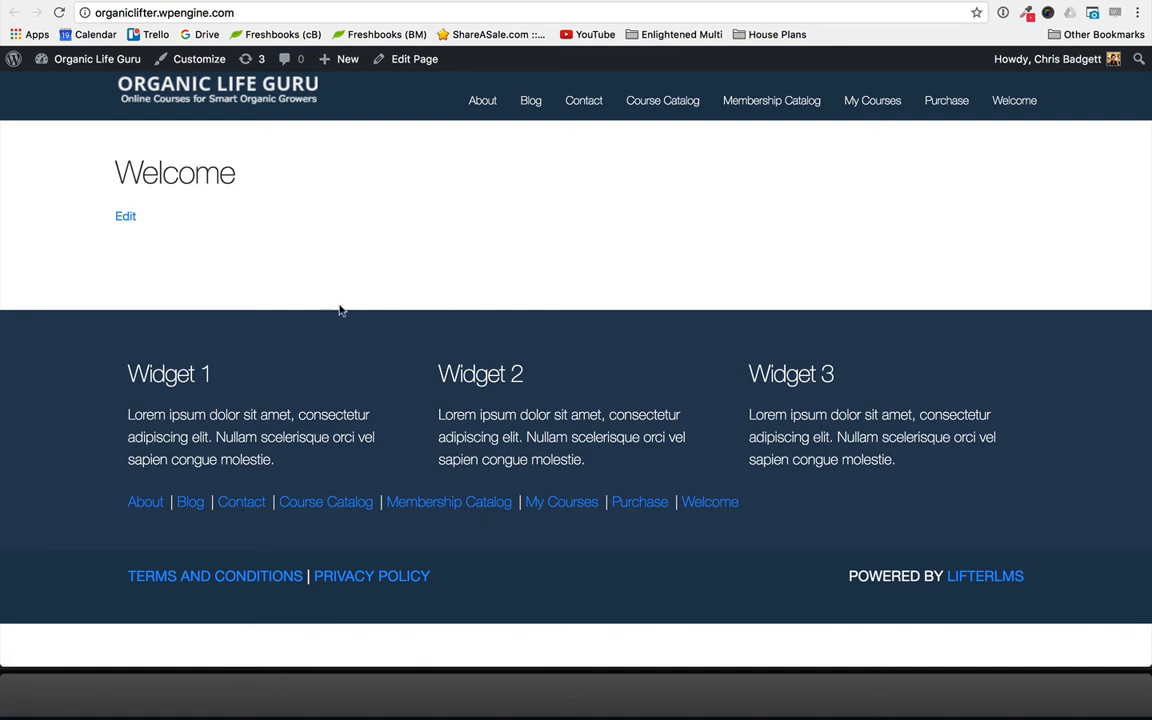
- Check the Blog, Contact, Welcome and About pages on the live site
{"action": "left_click", "coordinate": [528, 104]}
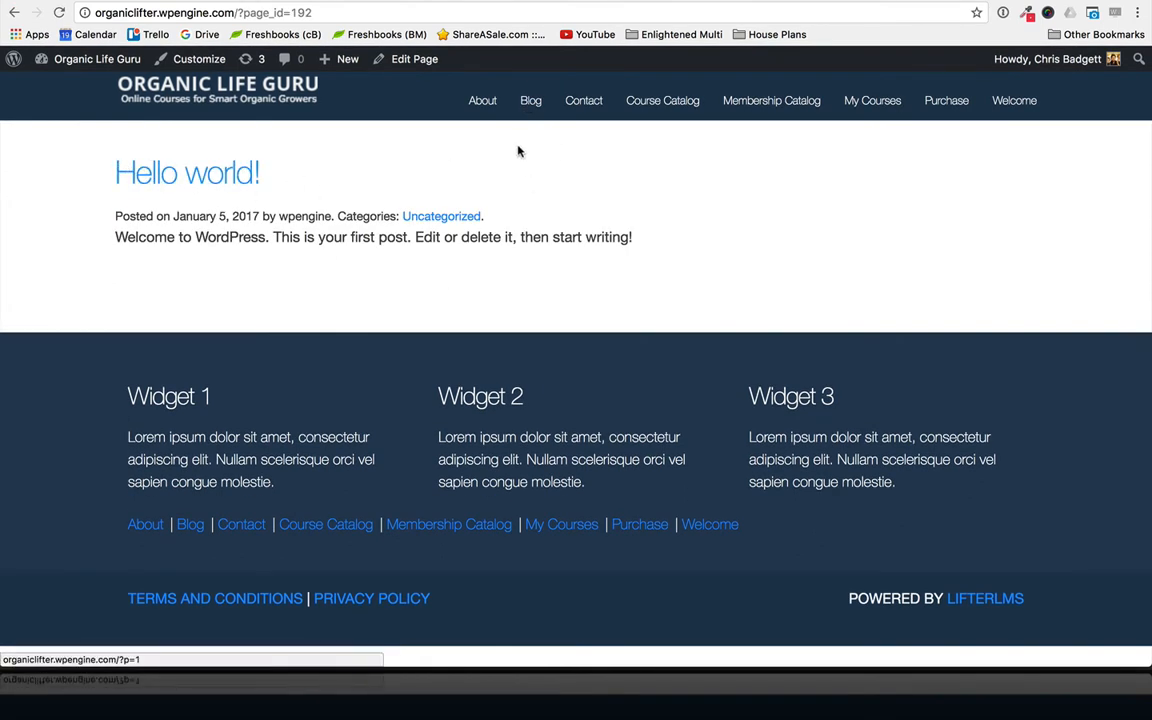
{"action": "left_click", "coordinate": [577, 106]}
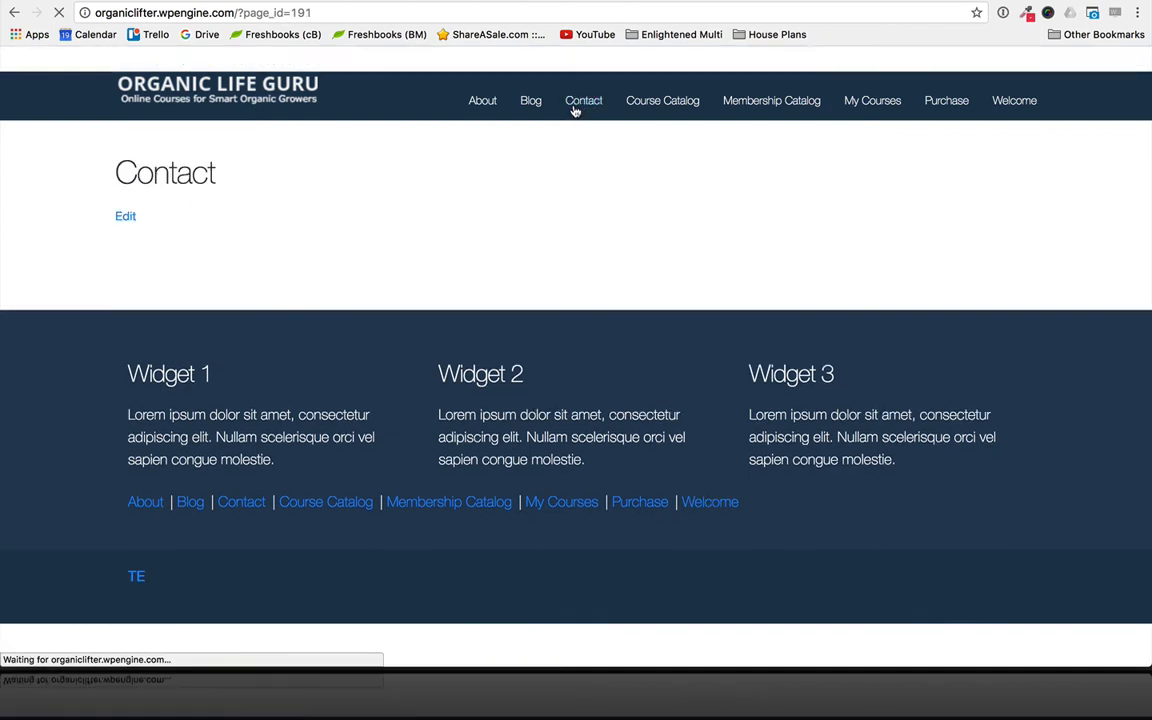
{"action": "left_click", "coordinate": [940, 104]}
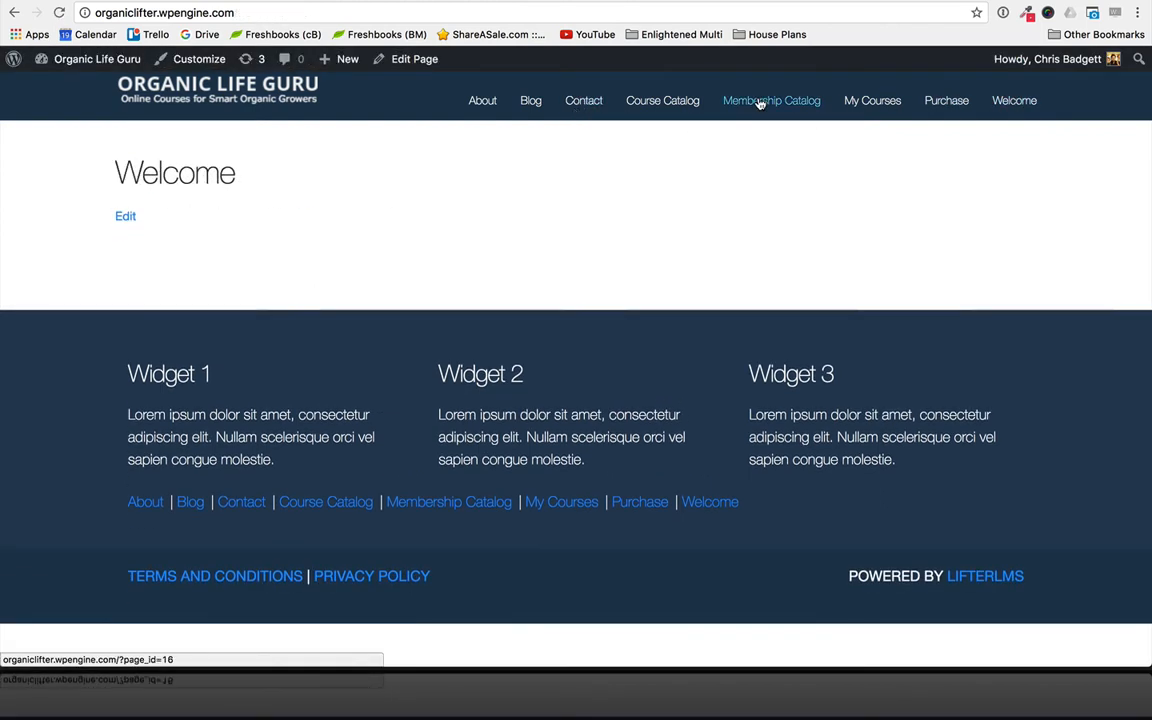
{"action": "left_click", "coordinate": [483, 102]}
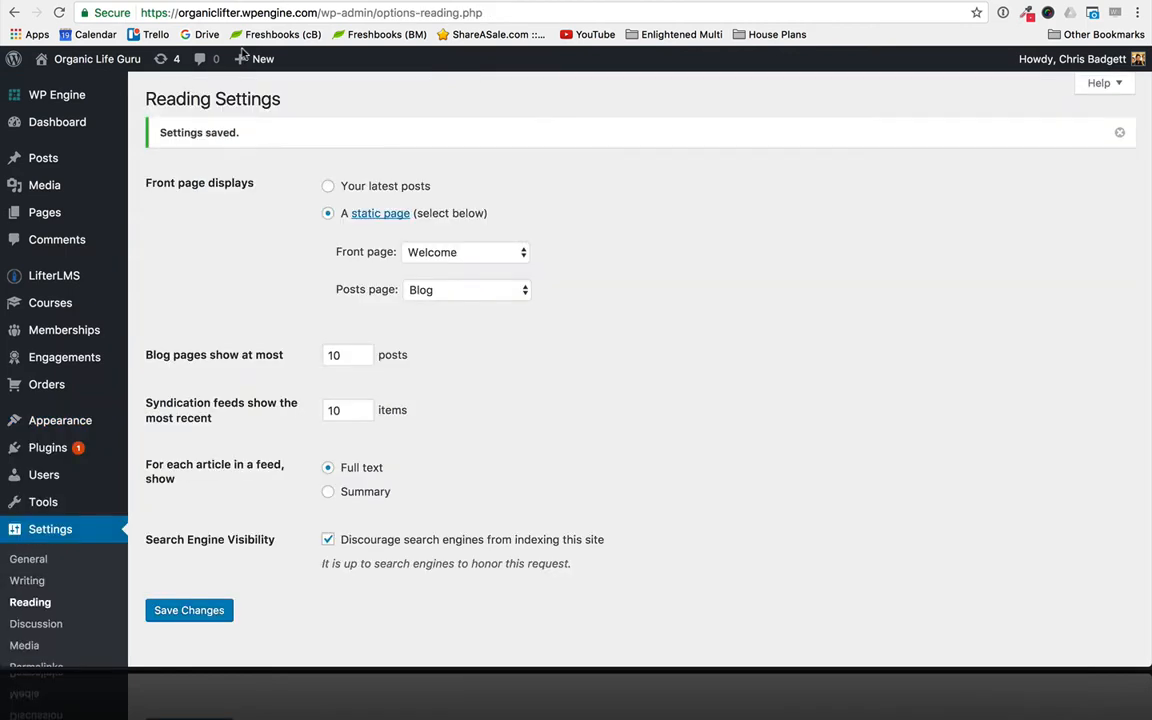
- Create a navigation menu named Main Menu, assign it to the Header Menu display location and save it
{"action": "mouse_move", "coordinate": [50, 421]}
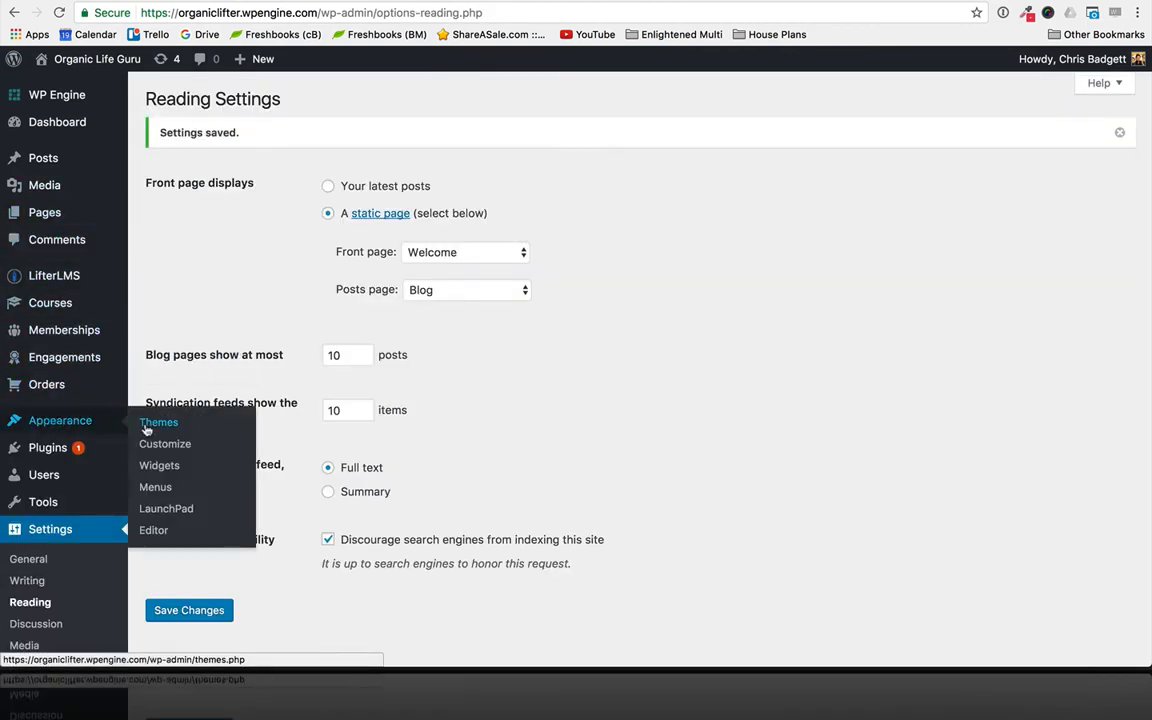
{"action": "left_click", "coordinate": [155, 490]}
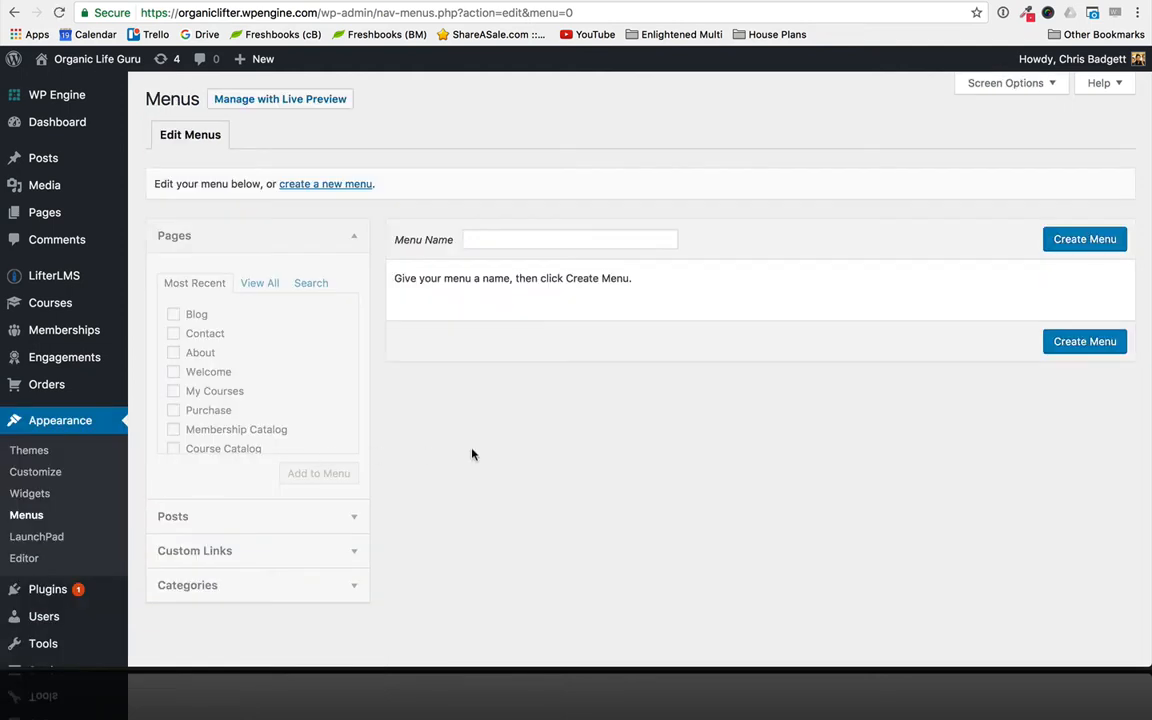
{"action": "left_click", "coordinate": [490, 241]}
{"action": "type", "text": "Main Menu"}
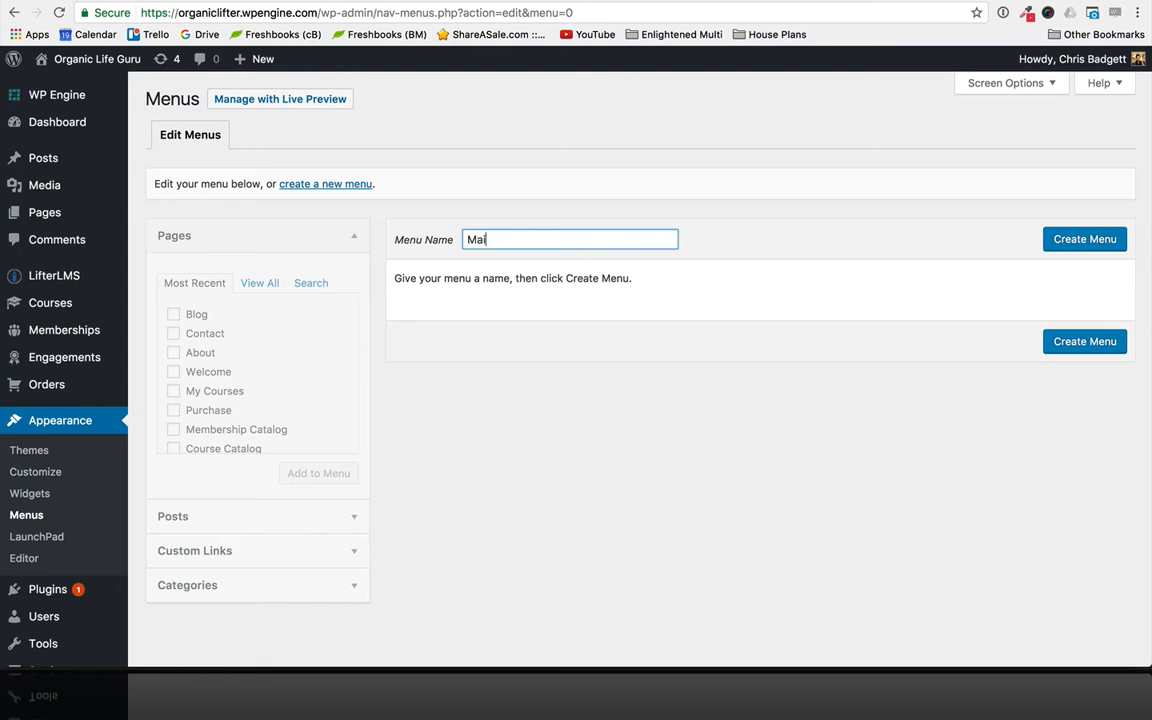
{"action": "left_click", "coordinate": [1083, 240]}
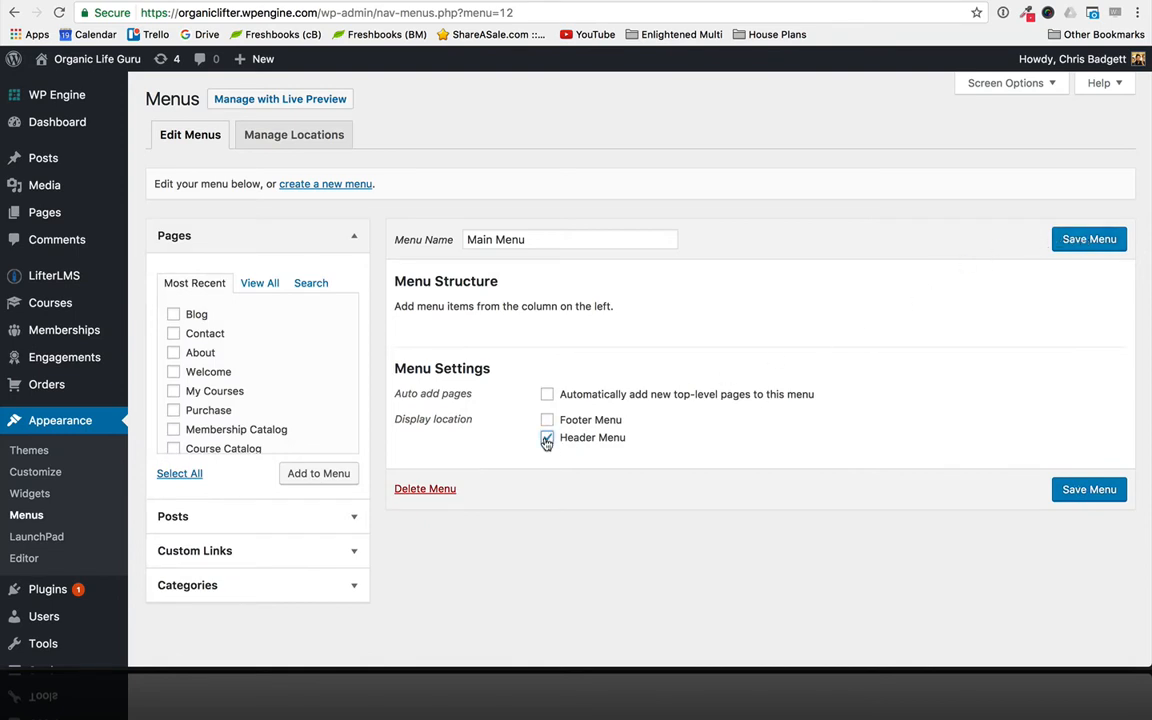
{"action": "left_click", "coordinate": [1068, 489]}
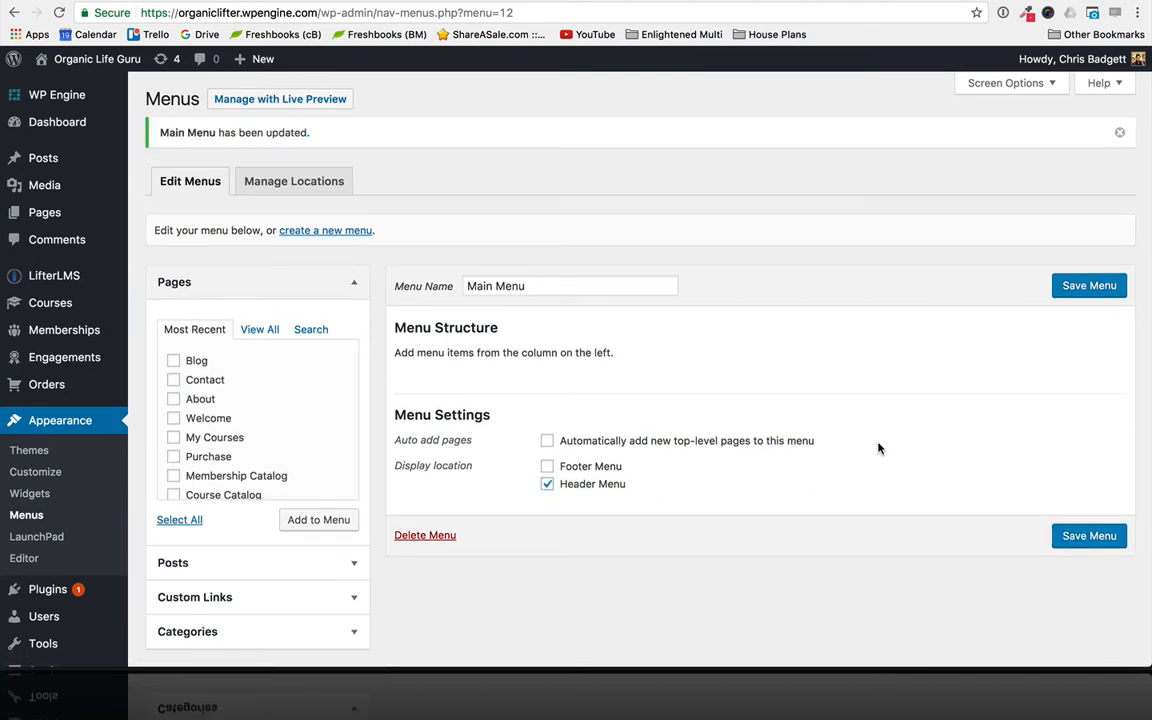
- Add the Welcome, About and Contact pages to Main Menu
{"action": "left_click_drag", "start_coordinate": [394, 356], "coordinate": [629, 351]}
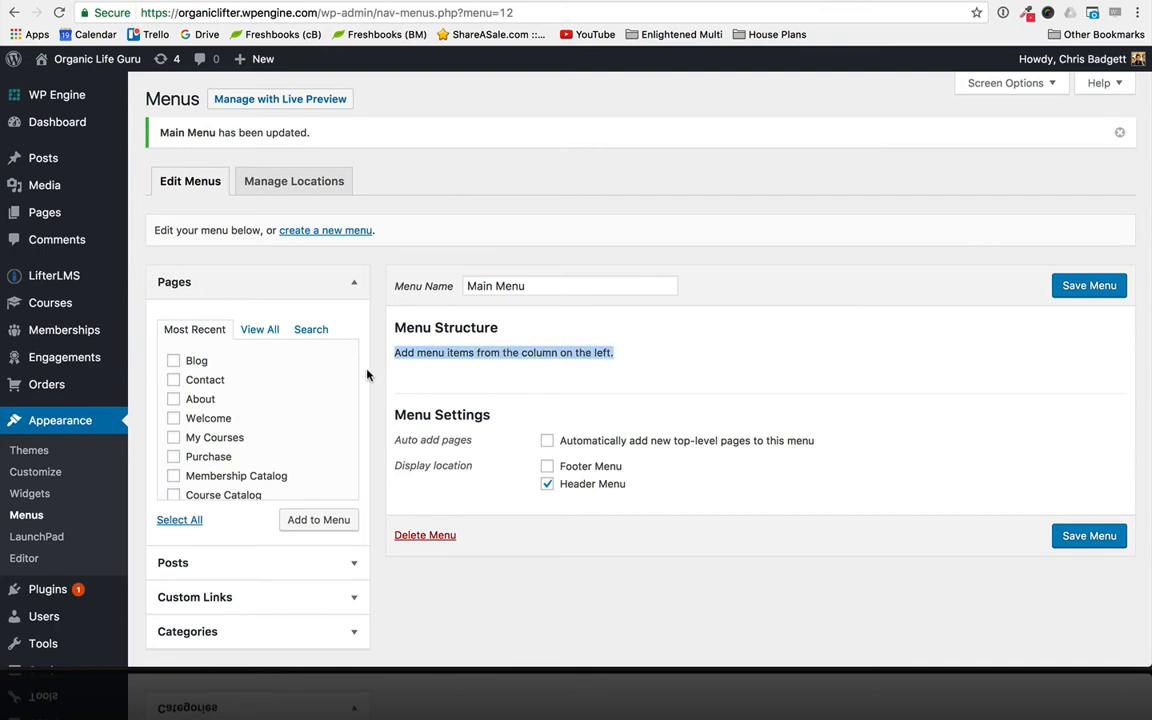
{"action": "left_click", "coordinate": [174, 419]}
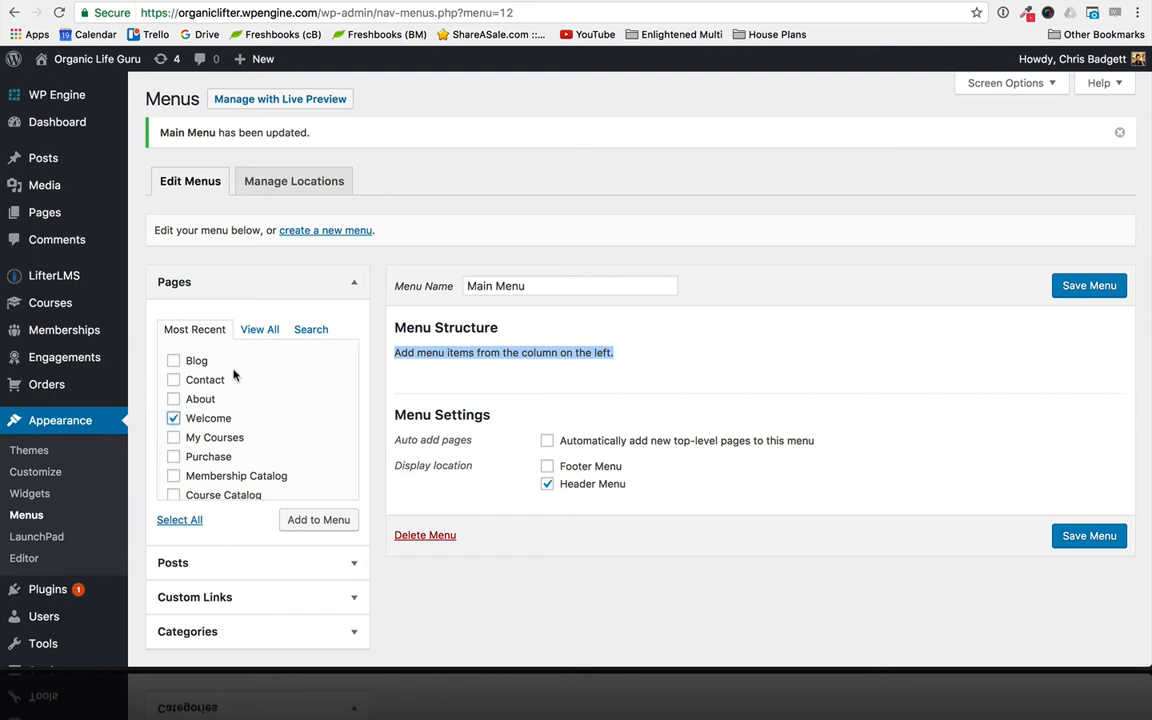
{"action": "left_click", "coordinate": [175, 400]}
{"action": "left_click", "coordinate": [175, 381]}
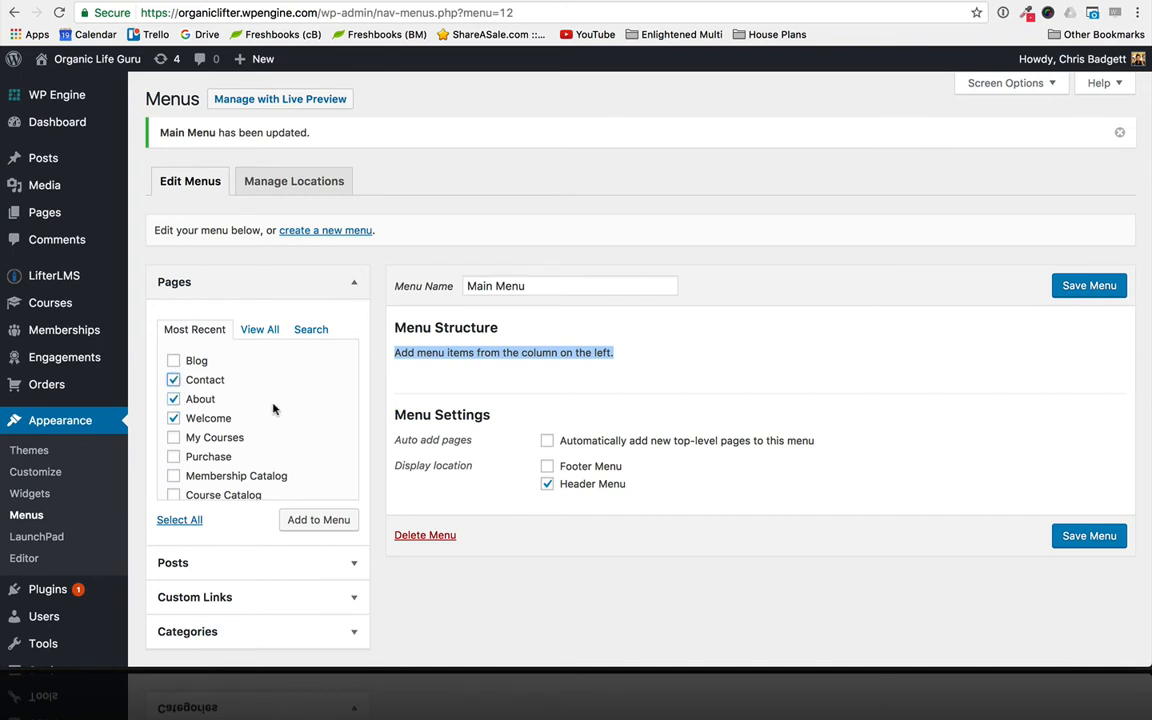
{"action": "left_click", "coordinate": [331, 521]}
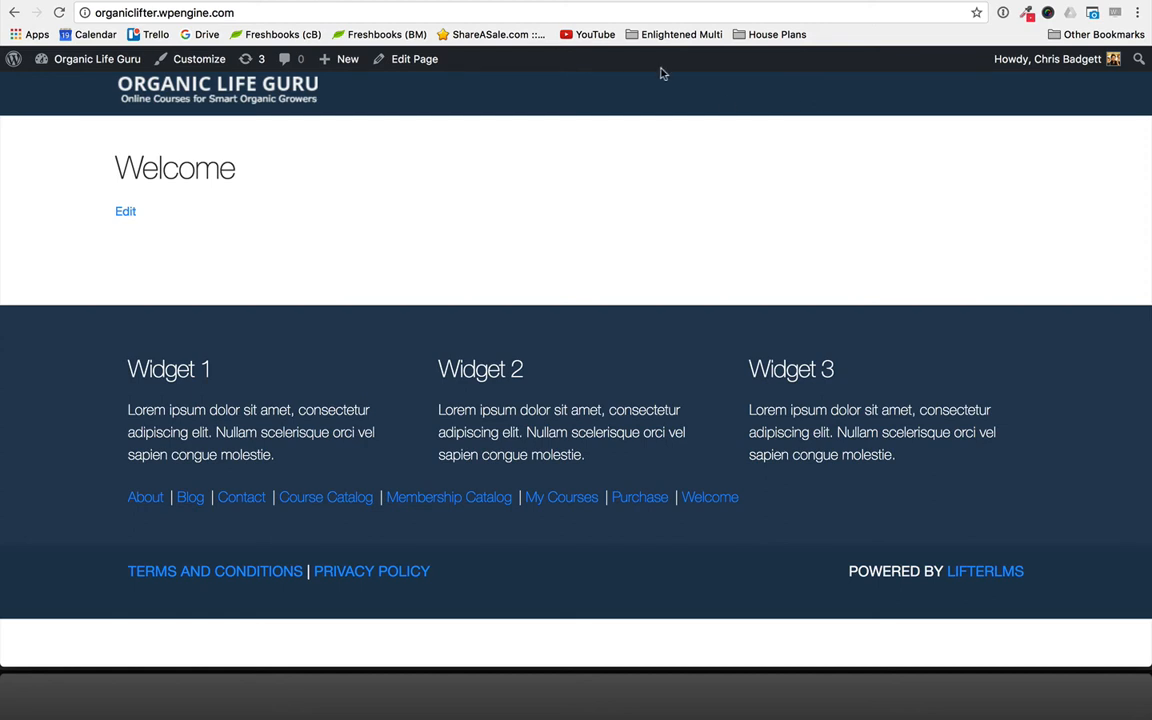
- Reload the live site's front page to check its header navigation, returning to the menu editor
{"action": "left_click", "coordinate": [364, 8]}
{"action": "key", "text": "super+space"}
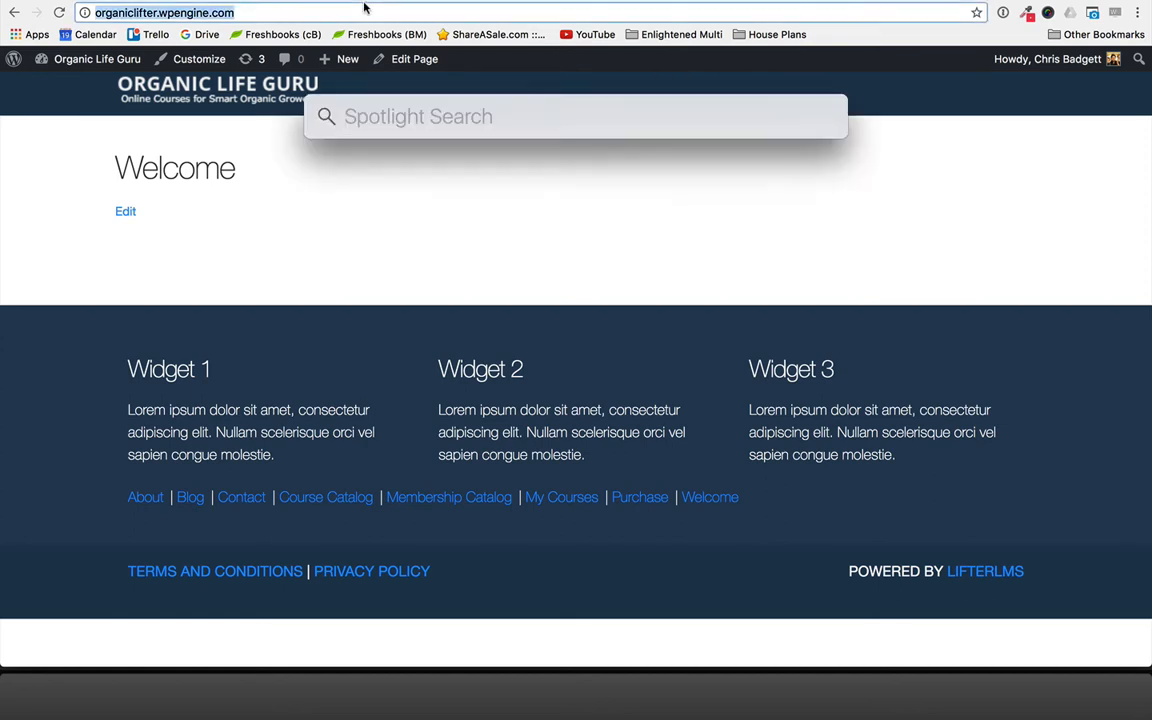
{"action": "left_click", "coordinate": [290, 12]}
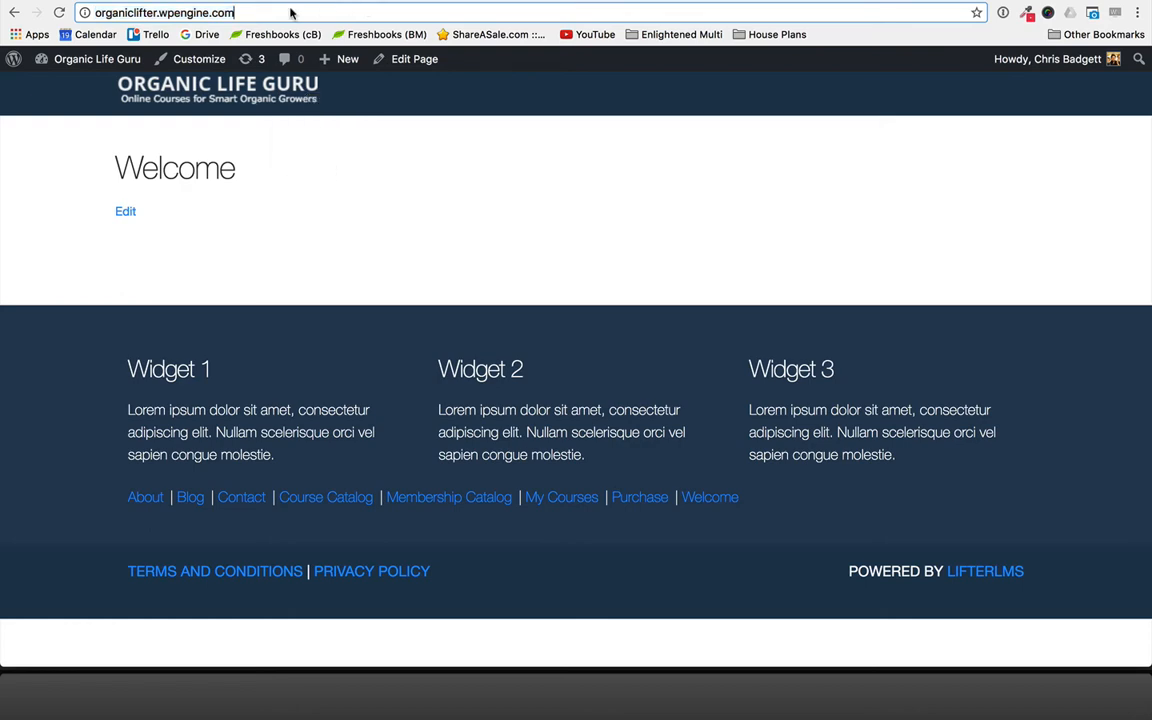
{"action": "key", "text": "Return"}
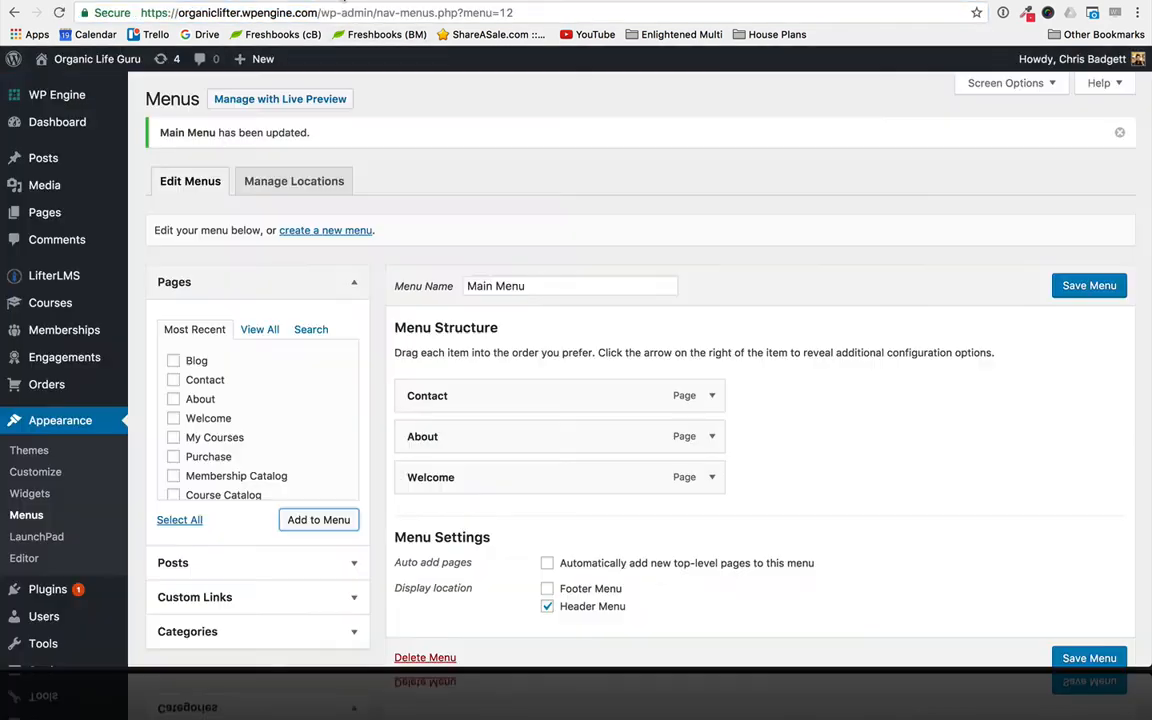
- Save Main Menu with its added pages and check the header navigation on the live site
{"action": "scroll", "coordinate": [641, 391], "scroll_direction": "down", "scroll_amount": 2}
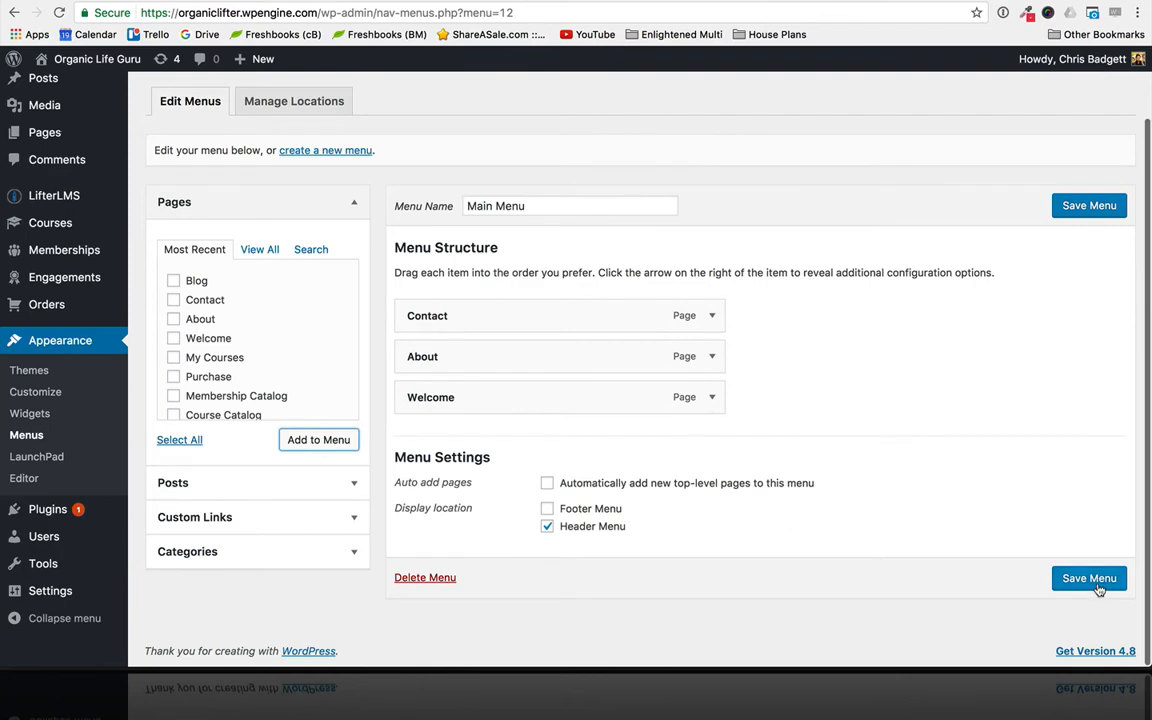
{"action": "left_click", "coordinate": [1096, 587]}
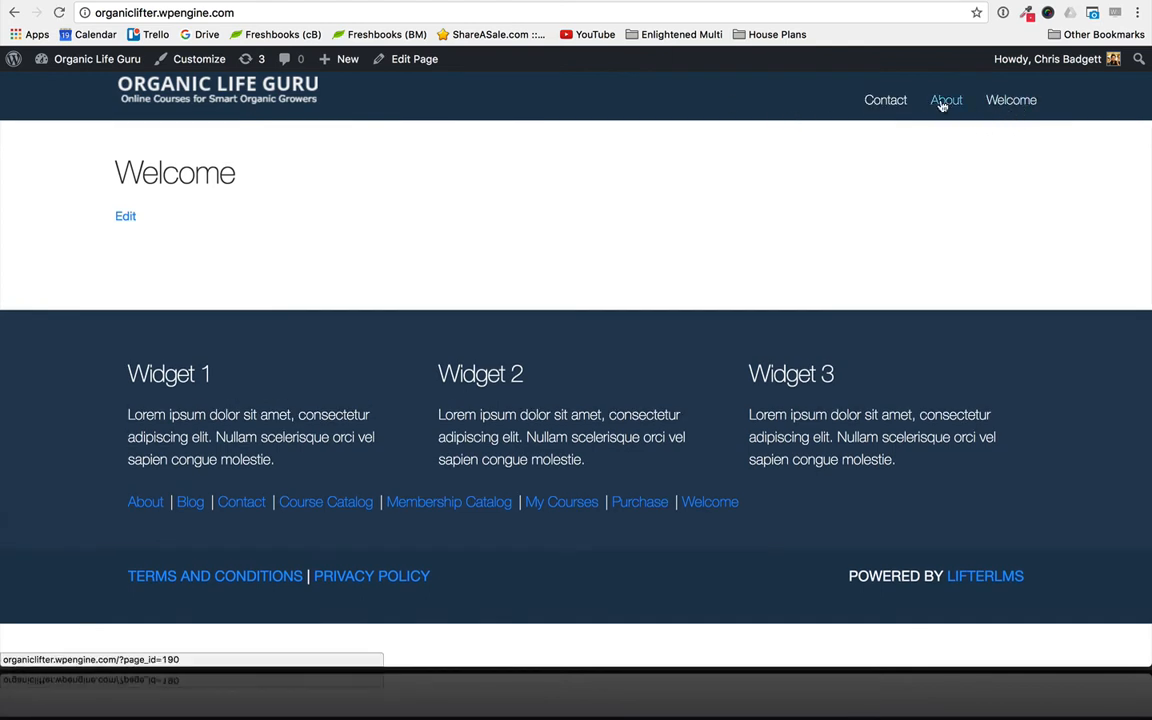
{"action": "left_click", "coordinate": [350, 1]}
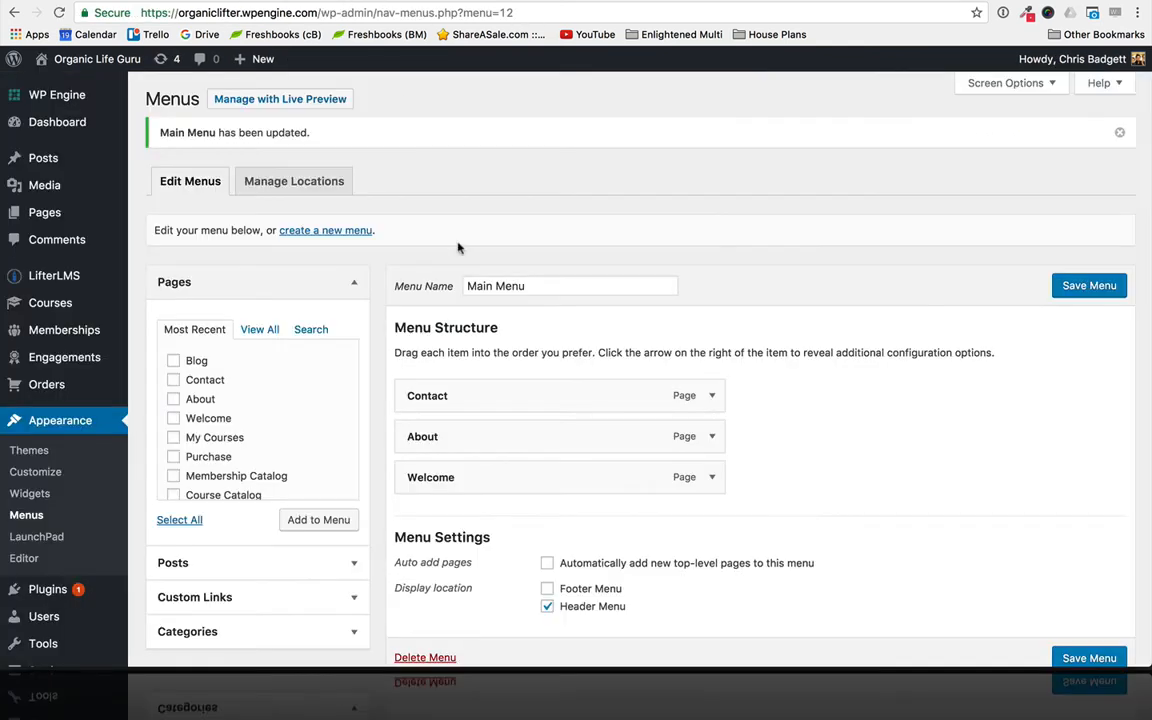
- Reorder Main Menu as Welcome, About, Contact and set the Welcome item's navigation label to HOME
{"action": "left_click_drag", "start_coordinate": [505, 477], "coordinate": [498, 395]}
{"action": "left_click_drag", "start_coordinate": [470, 478], "coordinate": [473, 436]}
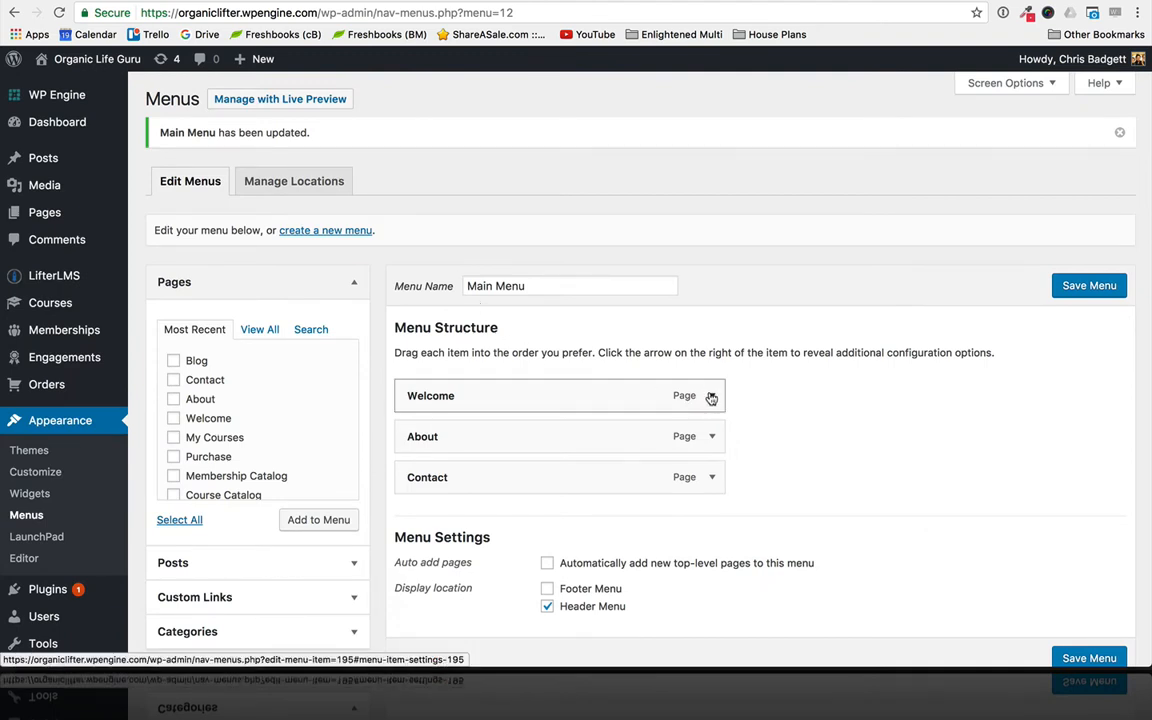
{"action": "left_click", "coordinate": [711, 398]}
{"action": "left_click_drag", "start_coordinate": [558, 447], "coordinate": [397, 436]}
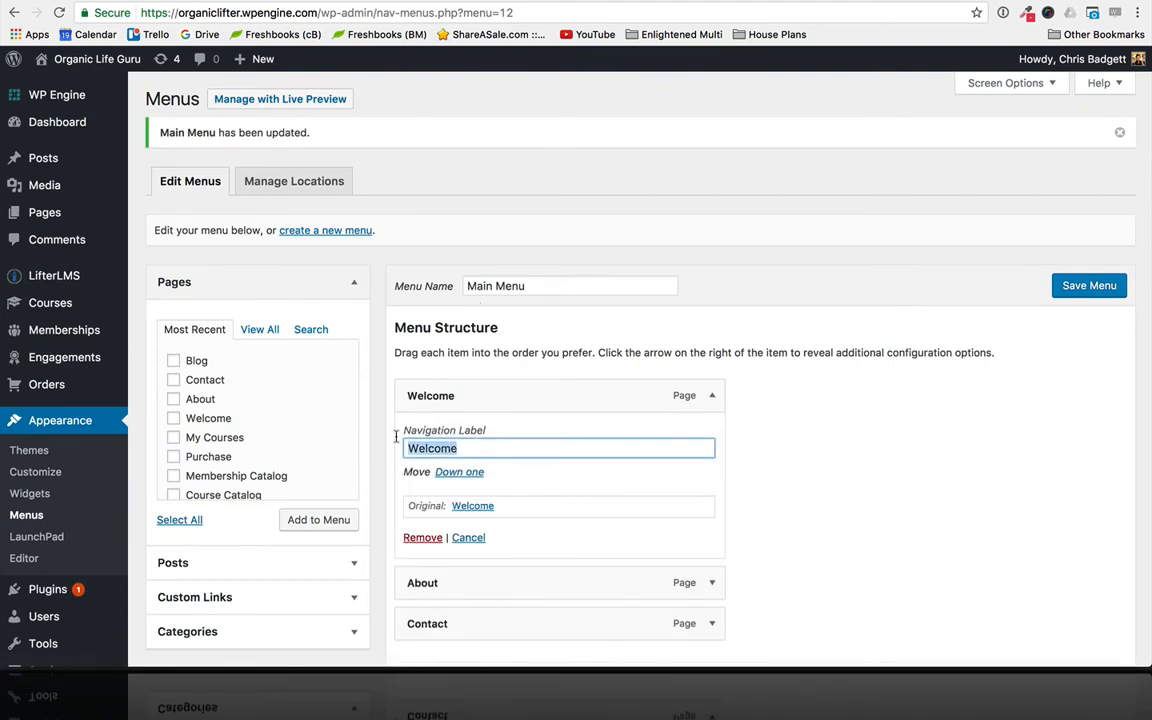
{"action": "type", "text": "H"}
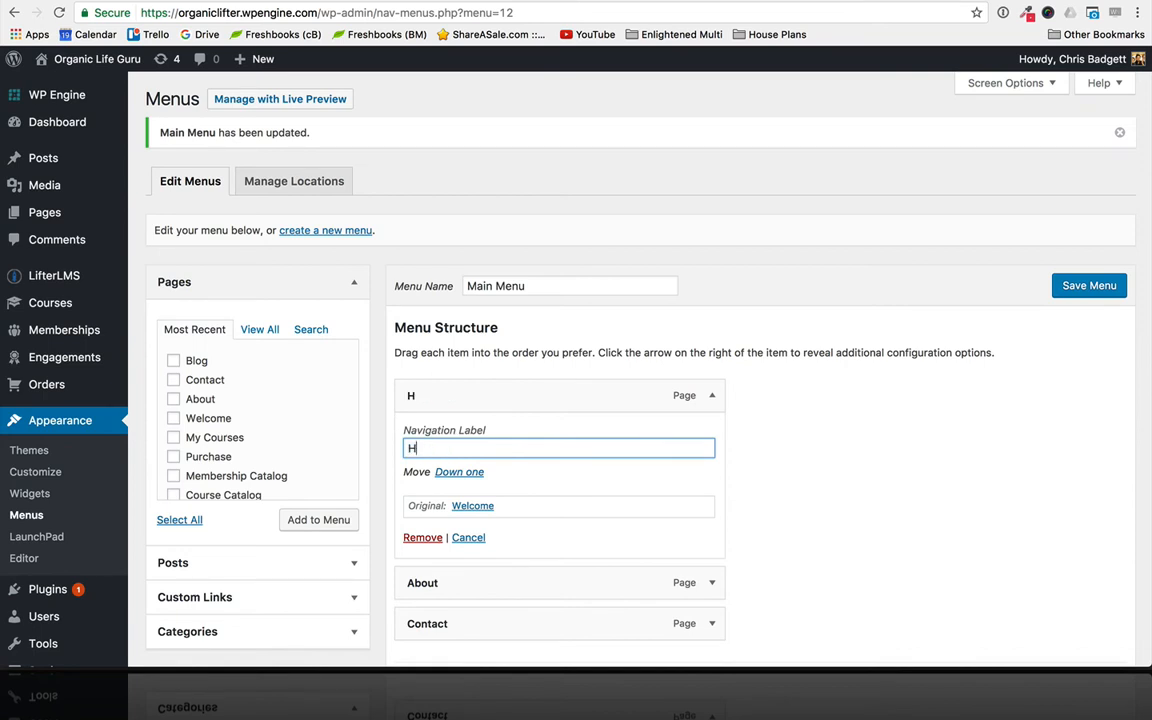
{"action": "type", "text": "OME"}
{"action": "left_click", "coordinate": [713, 395]}
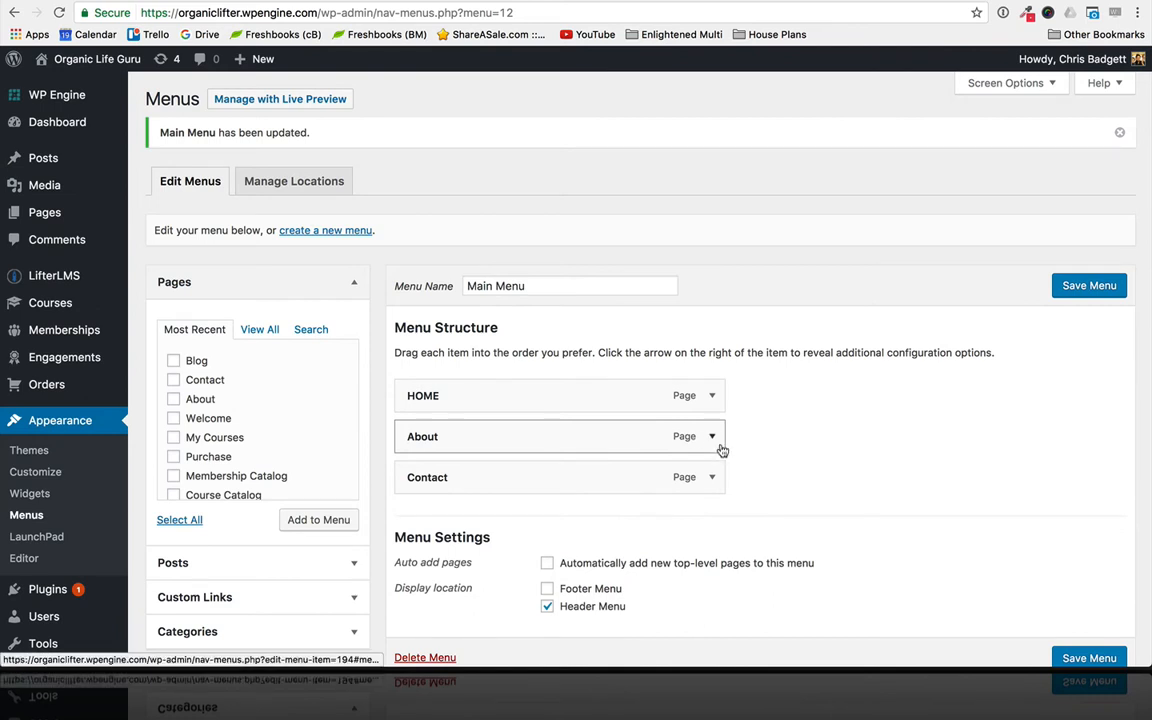
- Set the About item's navigation label to ABOUT
{"action": "left_click", "coordinate": [713, 437]}
{"action": "left_click_drag", "start_coordinate": [455, 489], "coordinate": [391, 490]}
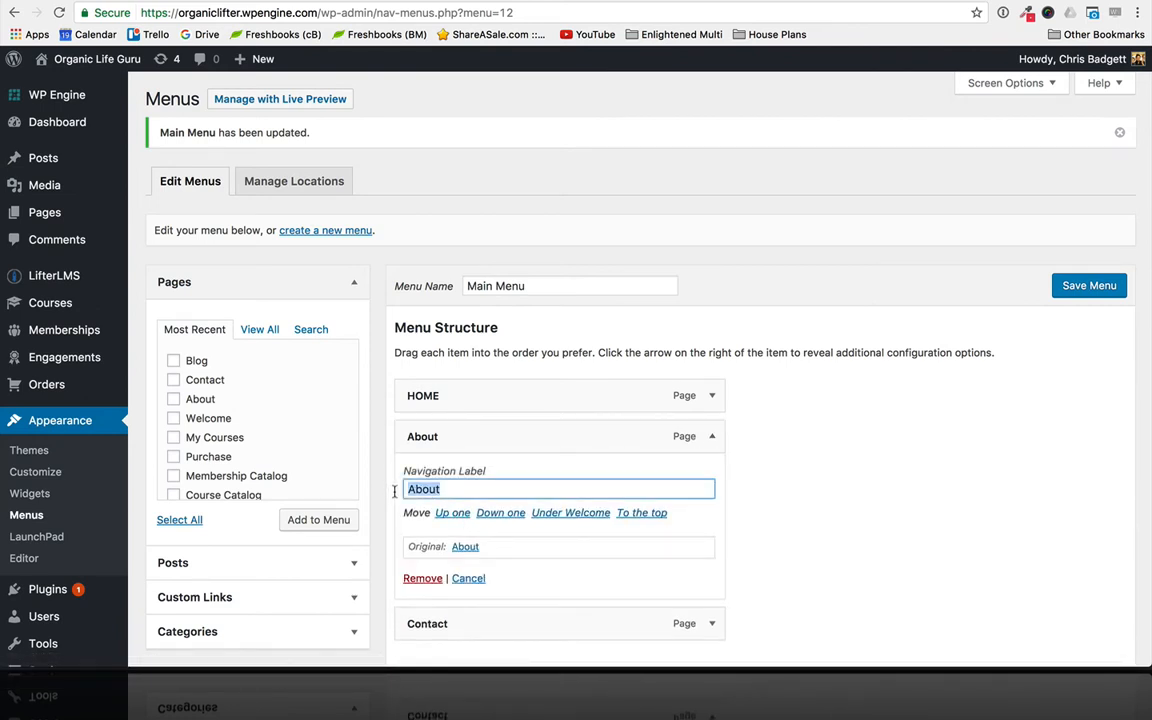
{"action": "type", "text": "ABOUT"}
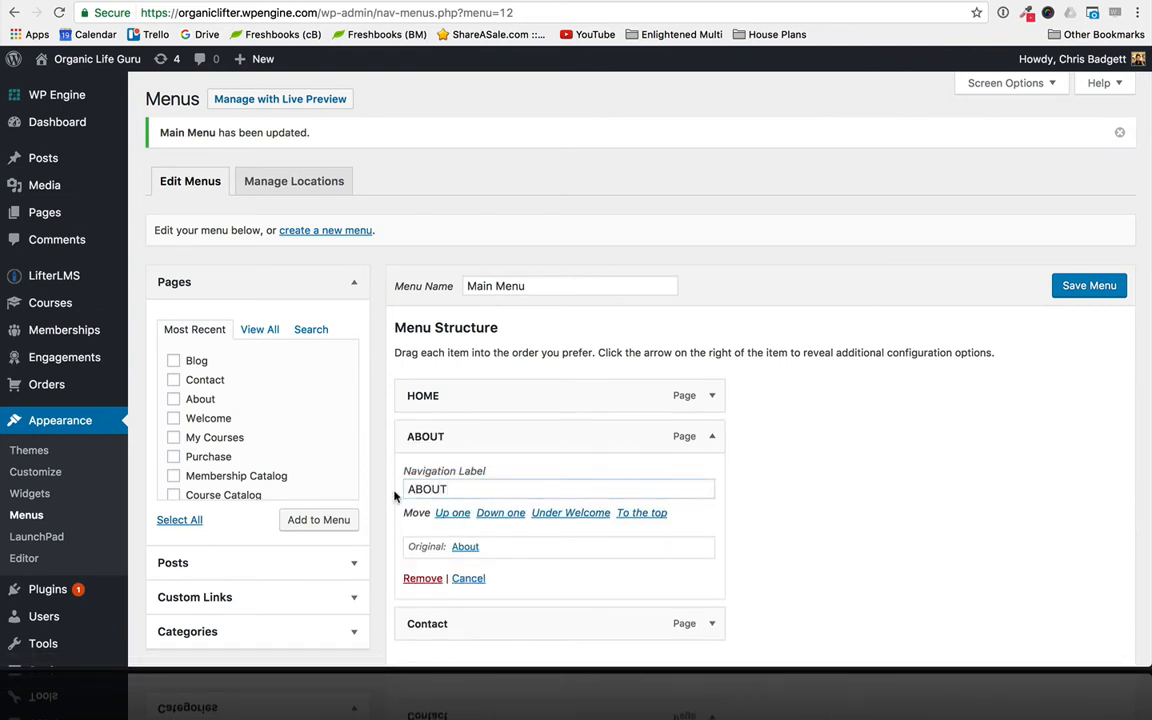
{"action": "left_click", "coordinate": [756, 624]}
- Set the Contact item's navigation label to CONTACT and save the menu
{"action": "left_click", "coordinate": [712, 623]}
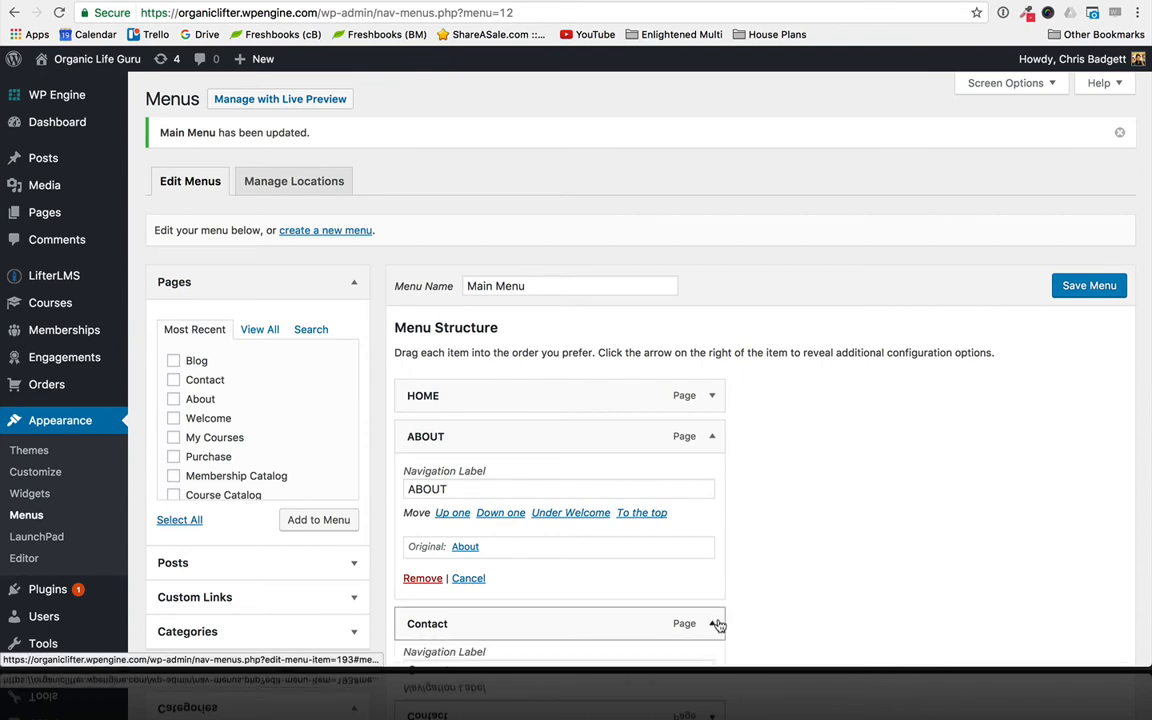
{"action": "scroll", "coordinate": [717, 622], "scroll_direction": "down", "scroll_amount": 5}
{"action": "left_click", "coordinate": [471, 454]}
{"action": "double_click", "coordinate": [471, 454]}
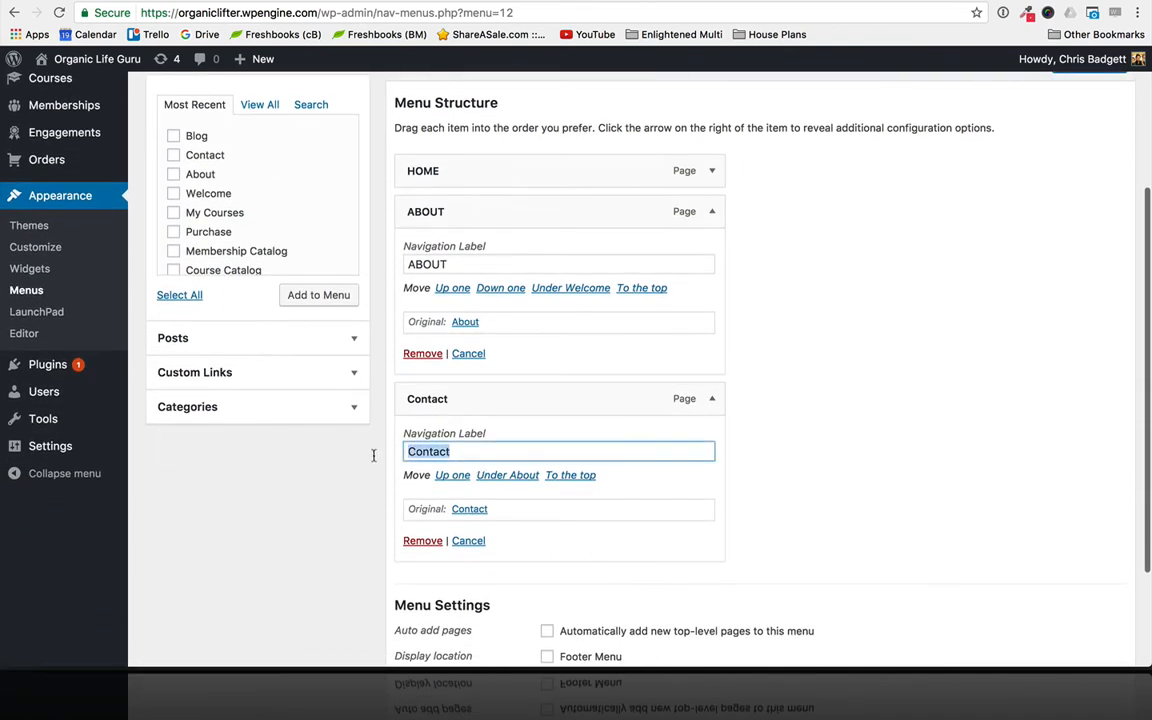
{"action": "type", "text": "CONTACT"}
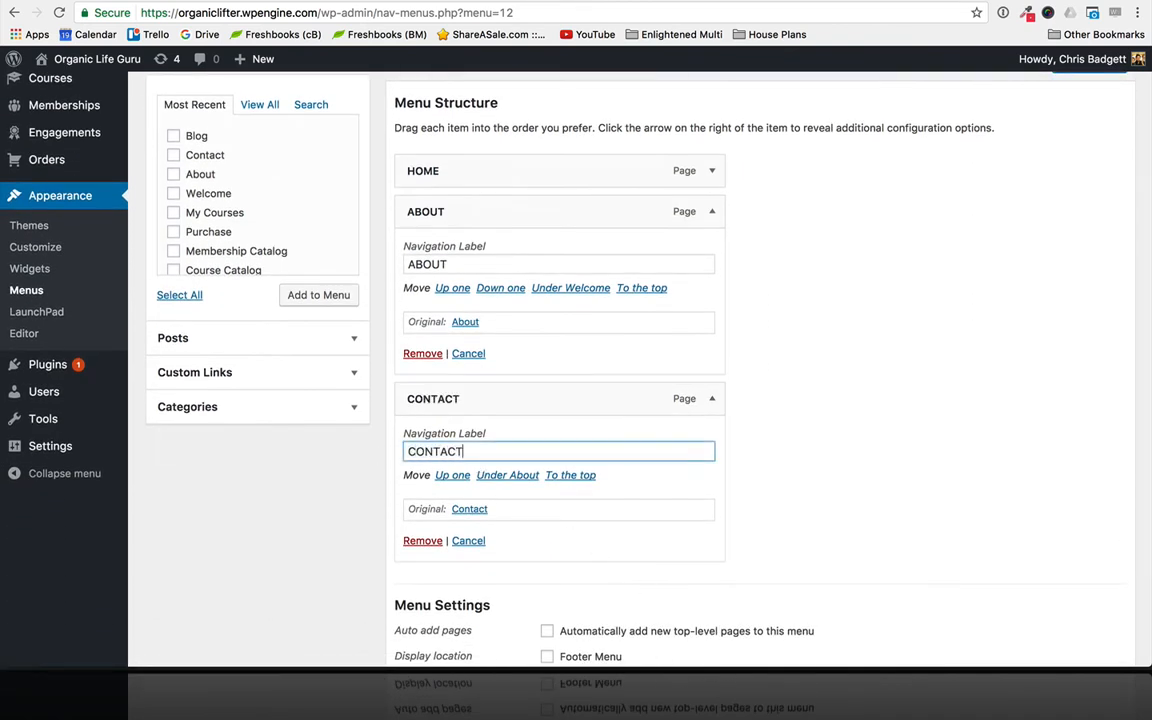
{"action": "scroll", "coordinate": [798, 496], "scroll_direction": "down", "scroll_amount": 3}
{"action": "left_click", "coordinate": [1075, 578]}
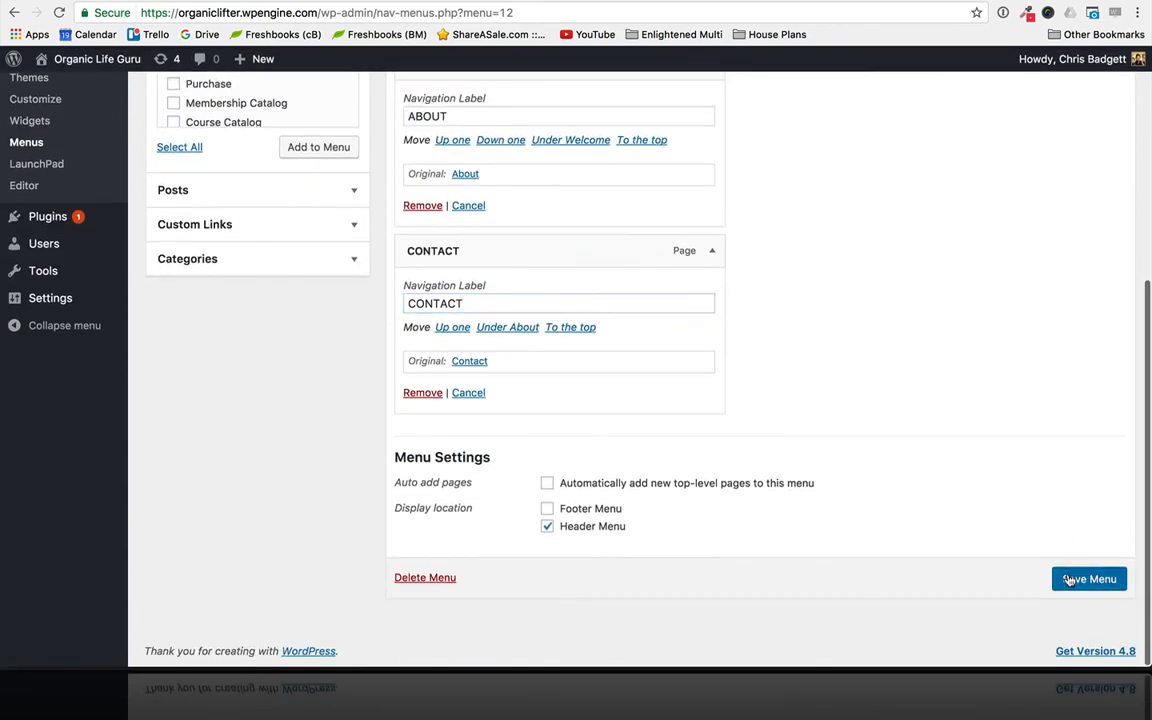
- Test the ABOUT and CONTACT links in the live site's header, then return to the menu editor
{"action": "left_click", "coordinate": [562, 1]}
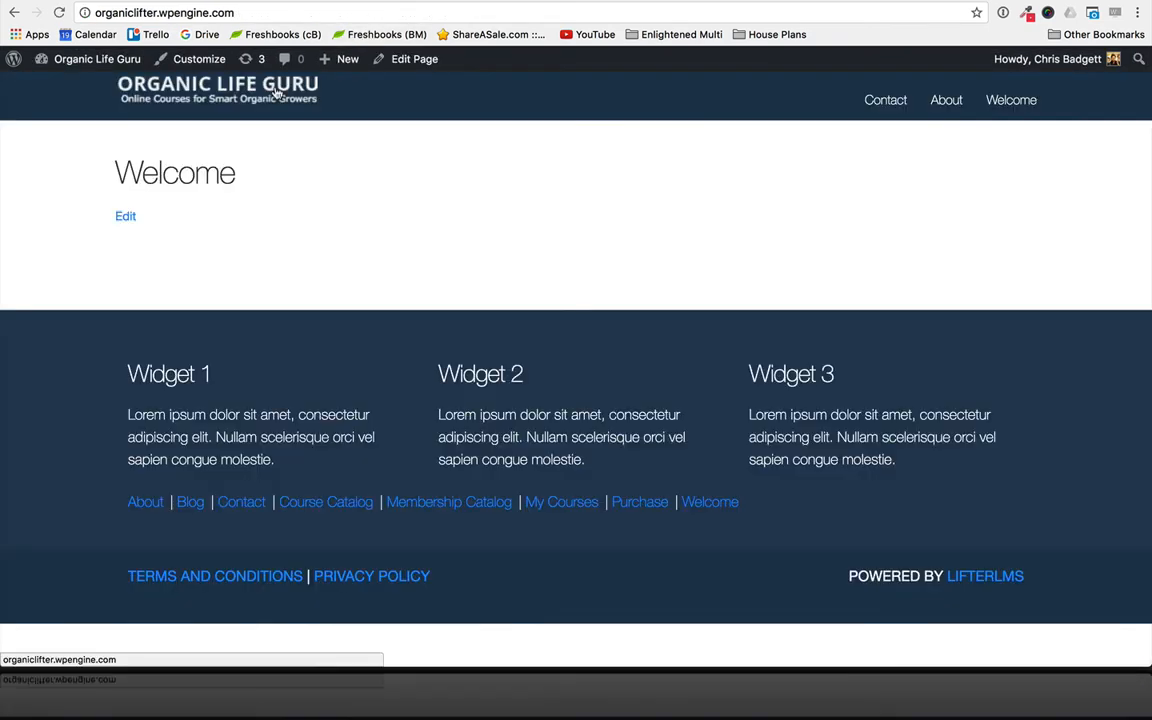
{"action": "left_click", "coordinate": [936, 106]}
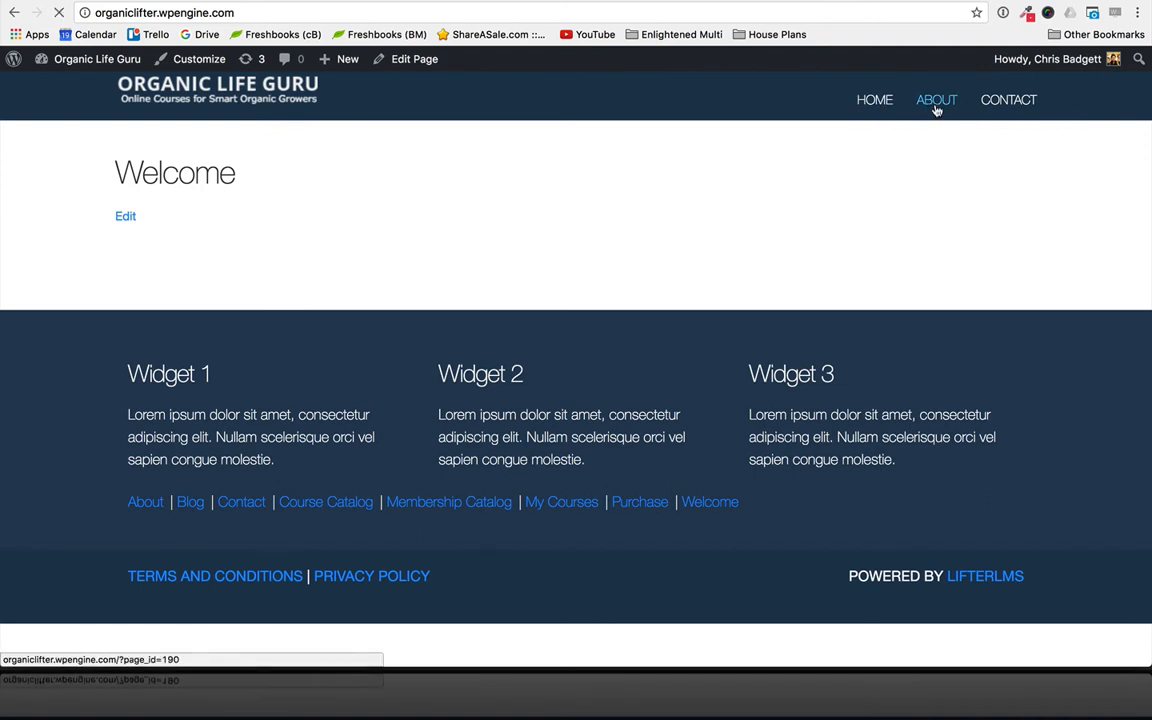
{"action": "left_click", "coordinate": [998, 104]}
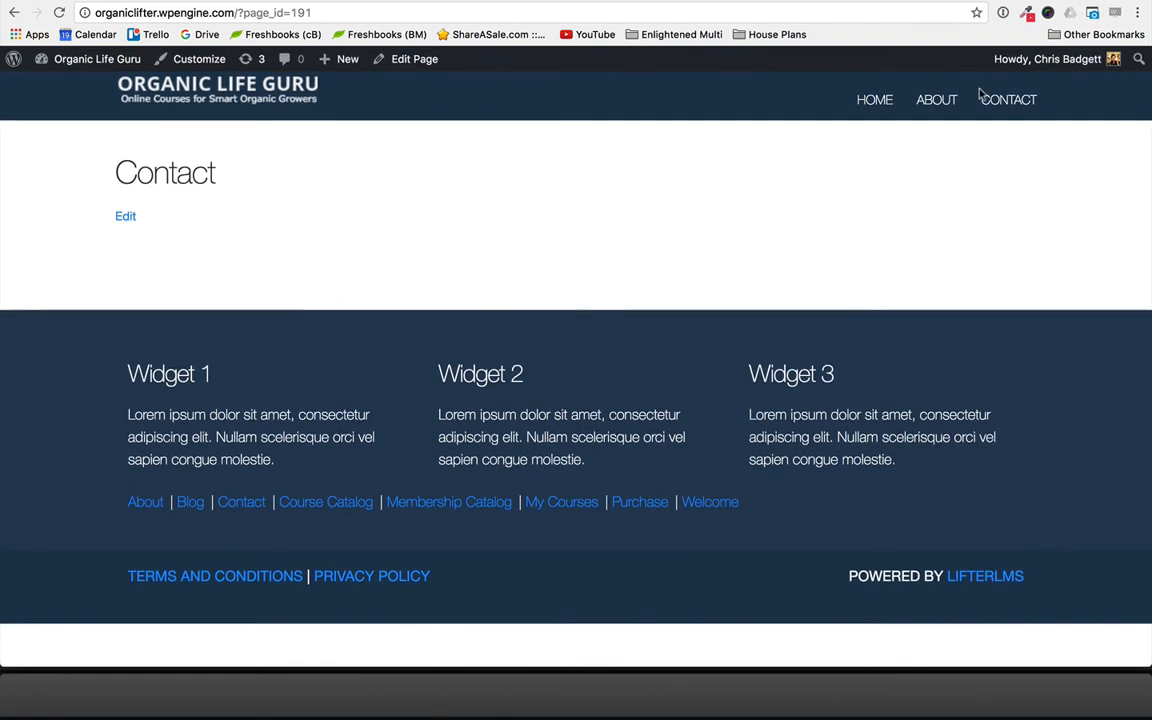
{"action": "left_click", "coordinate": [330, 1]}
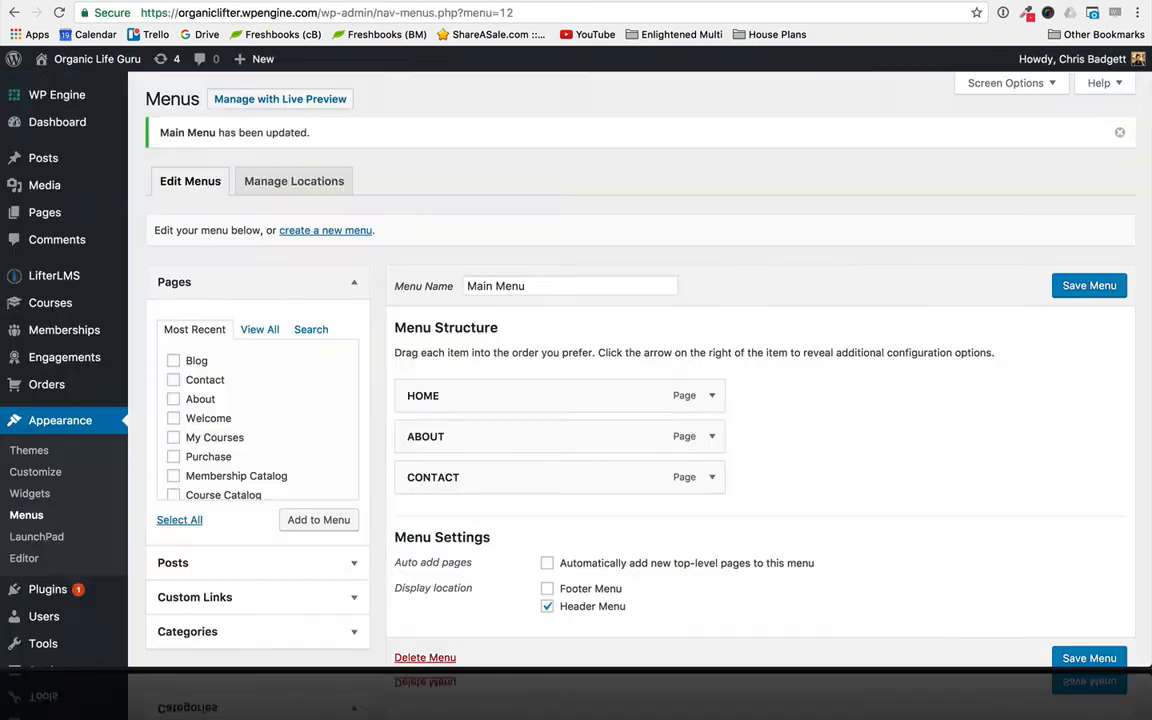
- Add the Membership Catalog, Course Catalog and My Courses pages to Main Menu
{"action": "scroll", "coordinate": [395, 234], "scroll_direction": "down", "scroll_amount": 1}
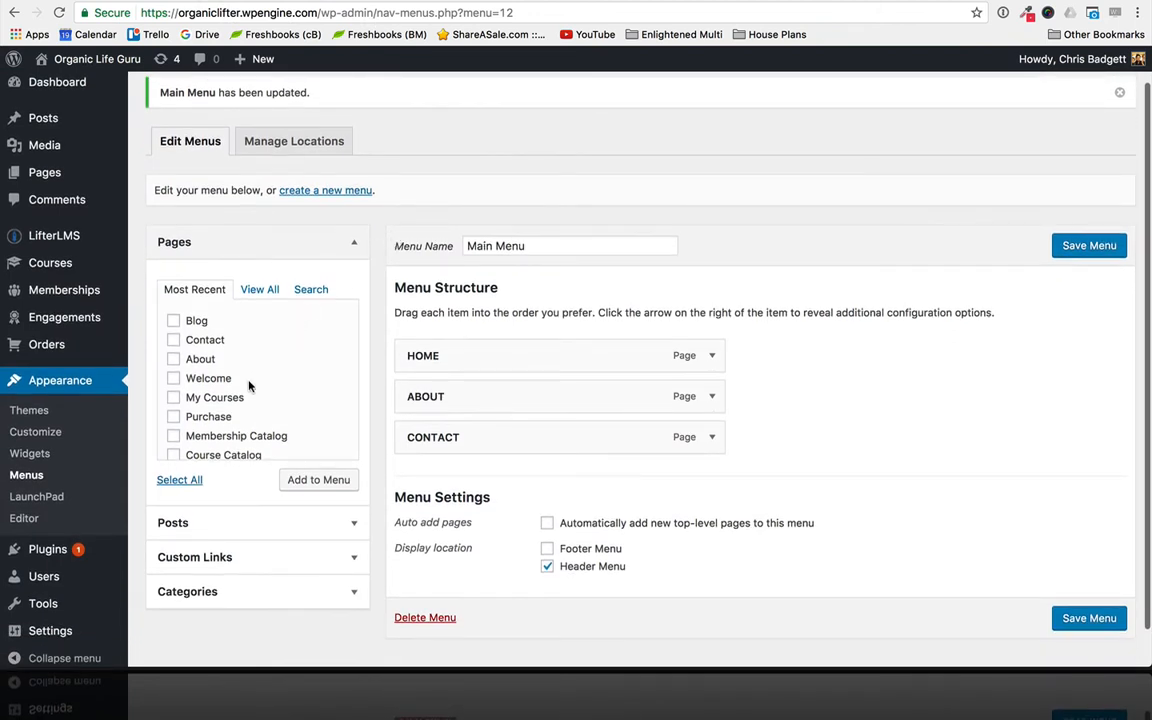
{"action": "left_click", "coordinate": [303, 479]}
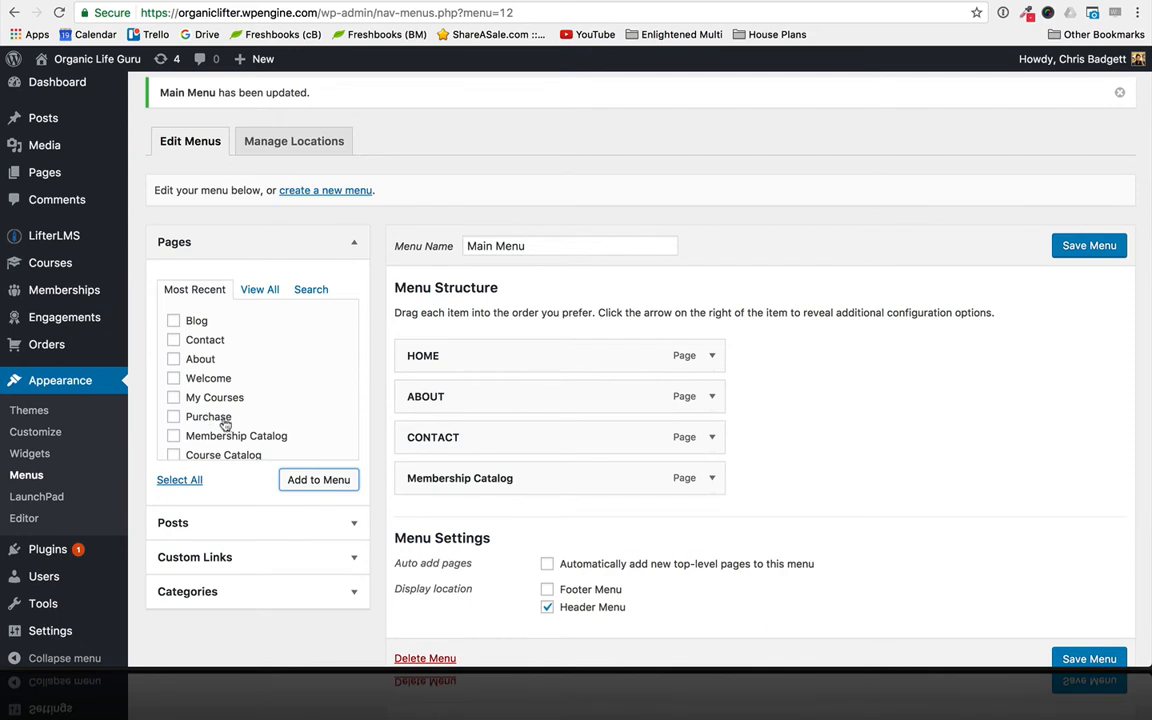
{"action": "scroll", "coordinate": [226, 427], "scroll_direction": "down", "scroll_amount": 2}
{"action": "left_click", "coordinate": [174, 407]}
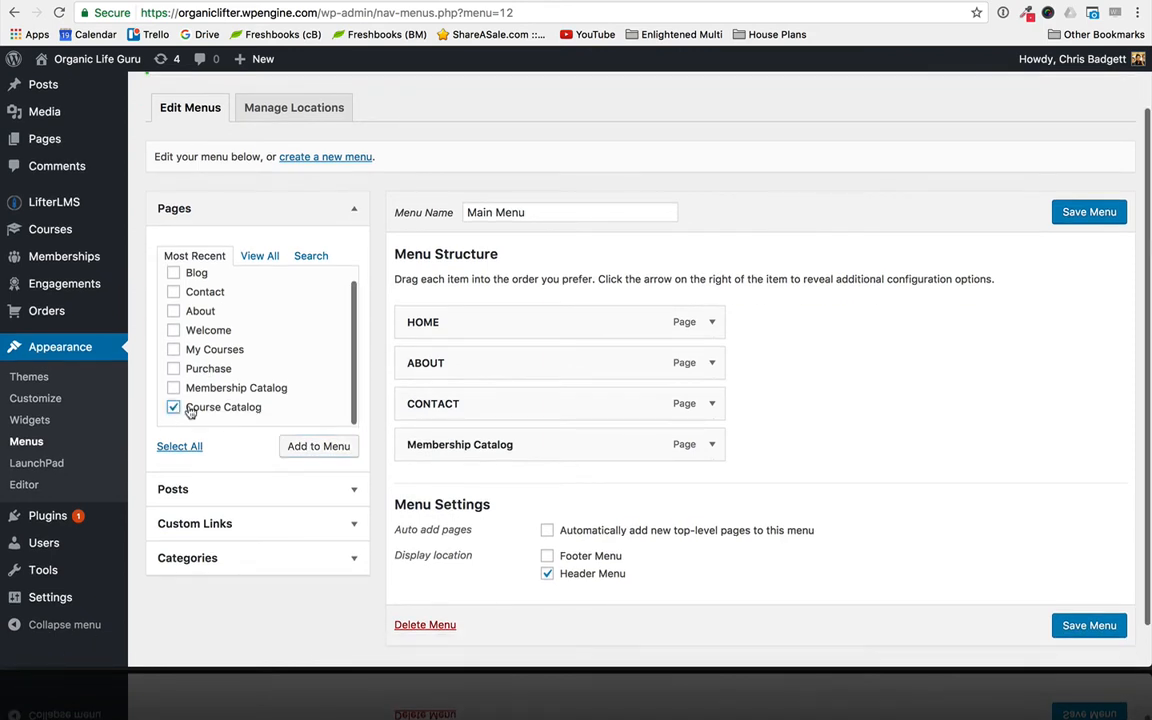
{"action": "left_click", "coordinate": [319, 446]}
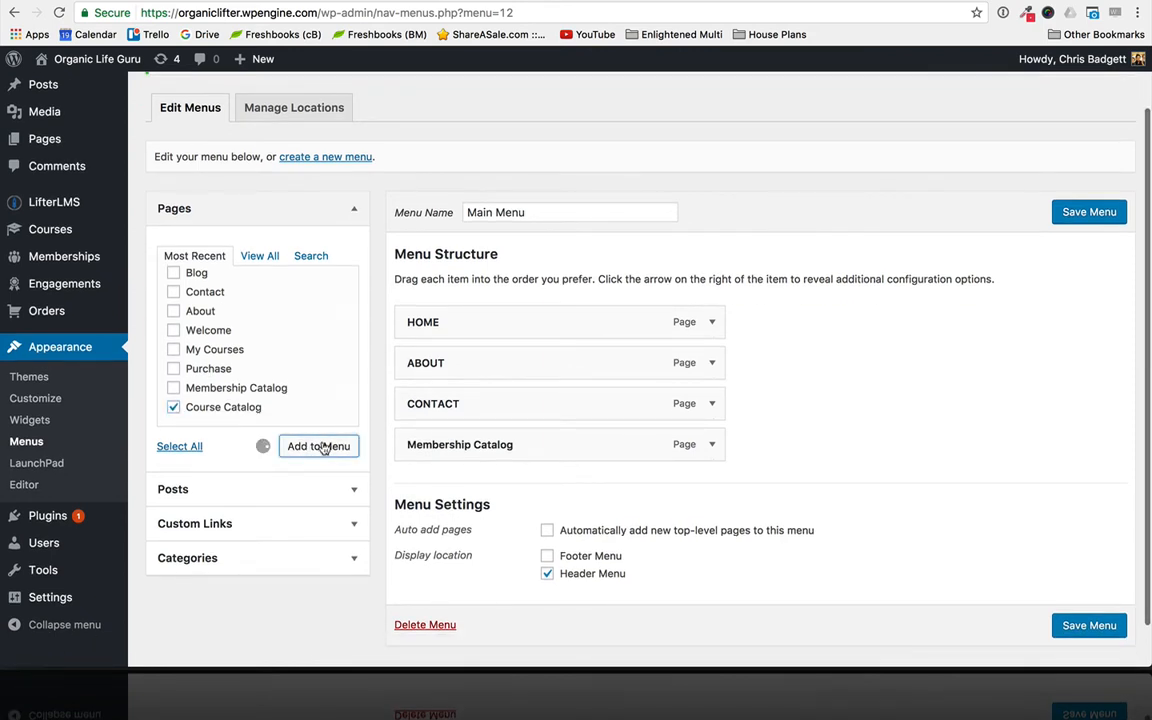
{"action": "left_click", "coordinate": [175, 350]}
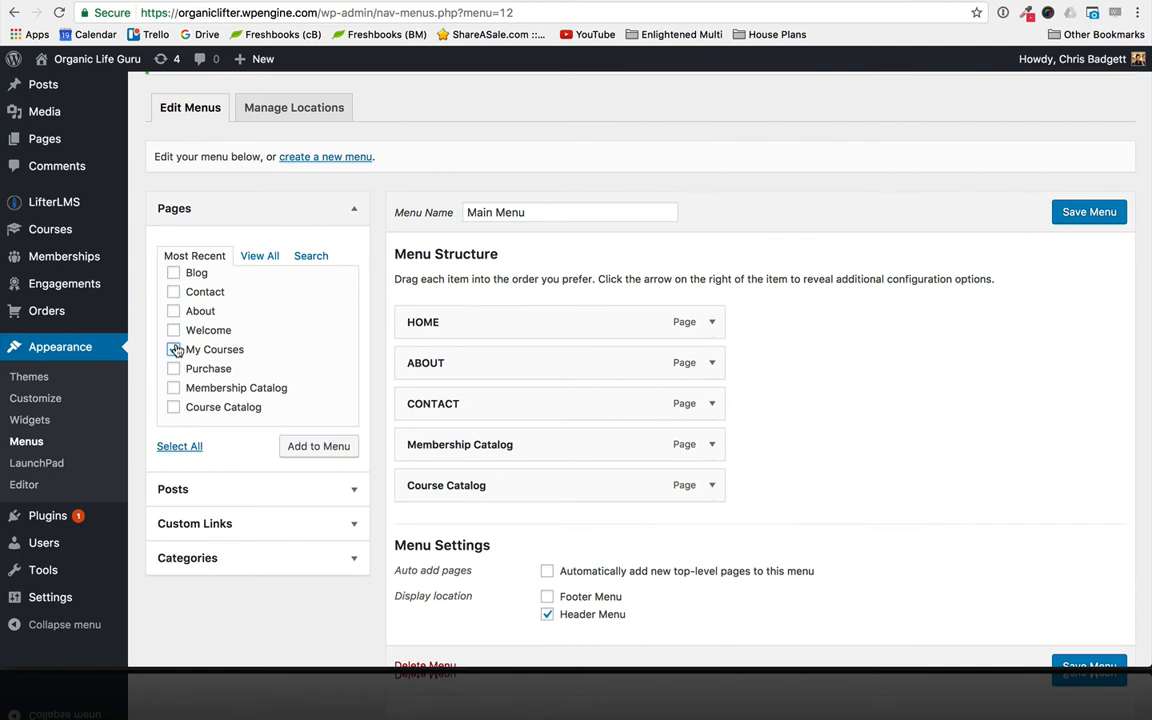
{"action": "left_click", "coordinate": [296, 446]}
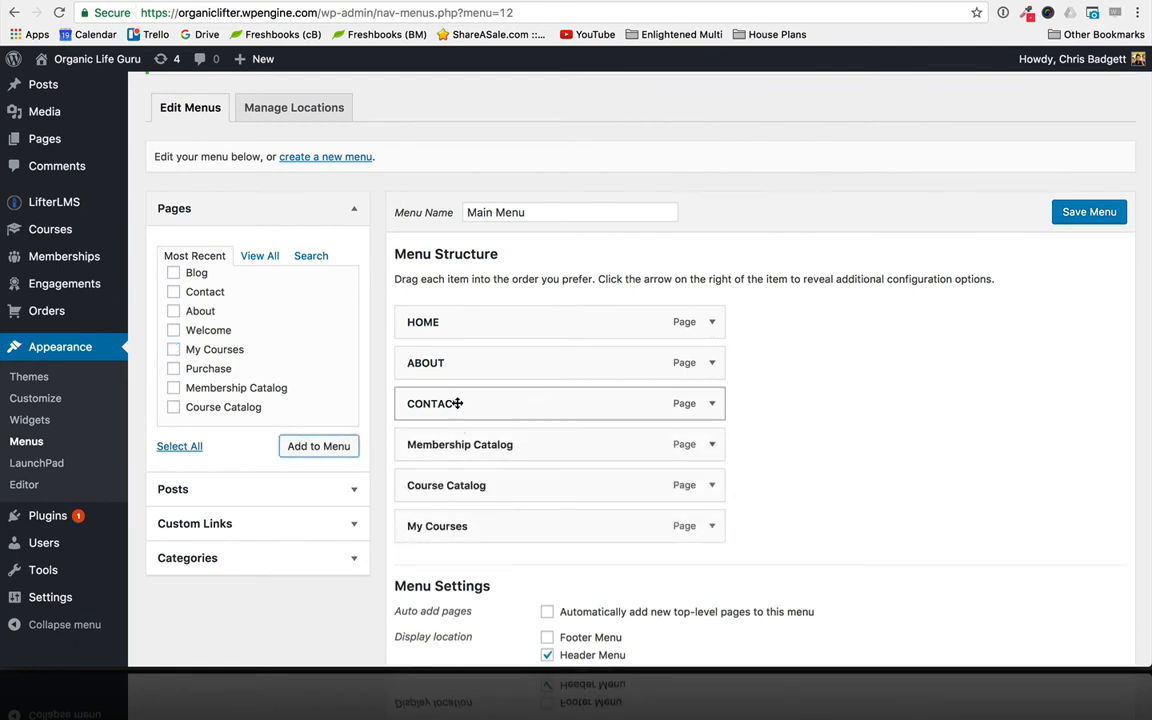
- Move the CONTACT item between Course Catalog and My Courses and save the menu
{"action": "left_click_drag", "start_coordinate": [453, 404], "coordinate": [460, 483]}
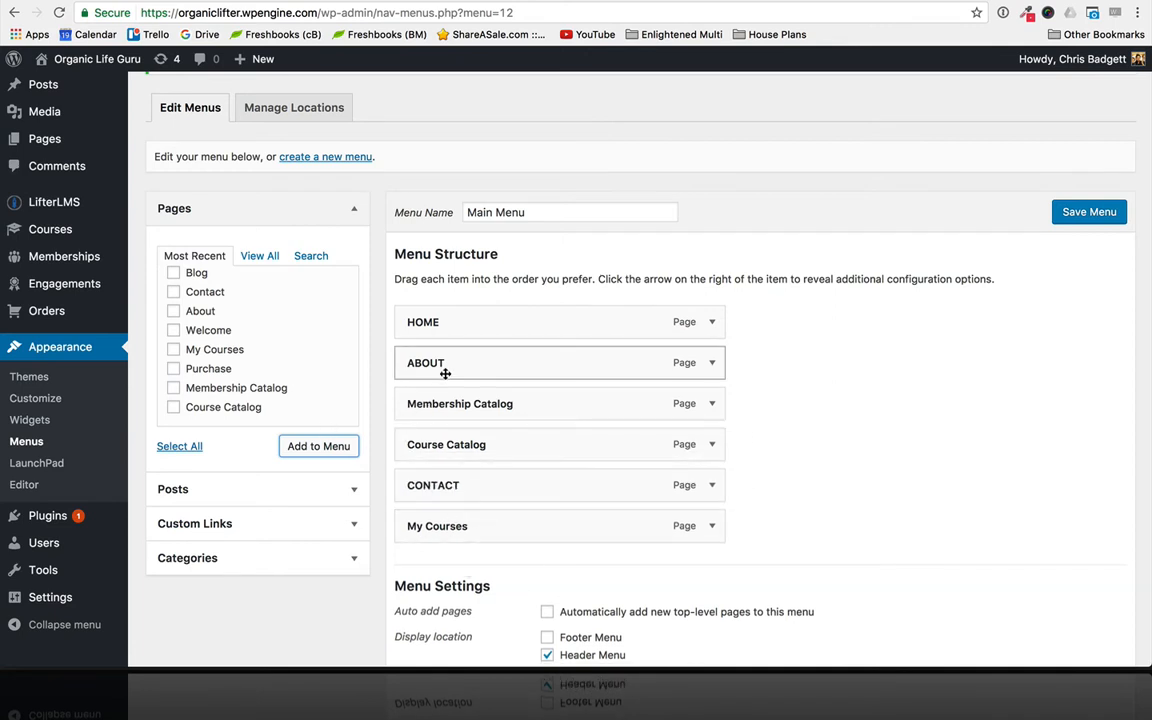
{"action": "left_click_drag", "start_coordinate": [445, 371], "coordinate": [477, 367]}
{"action": "left_click", "coordinate": [1096, 211]}
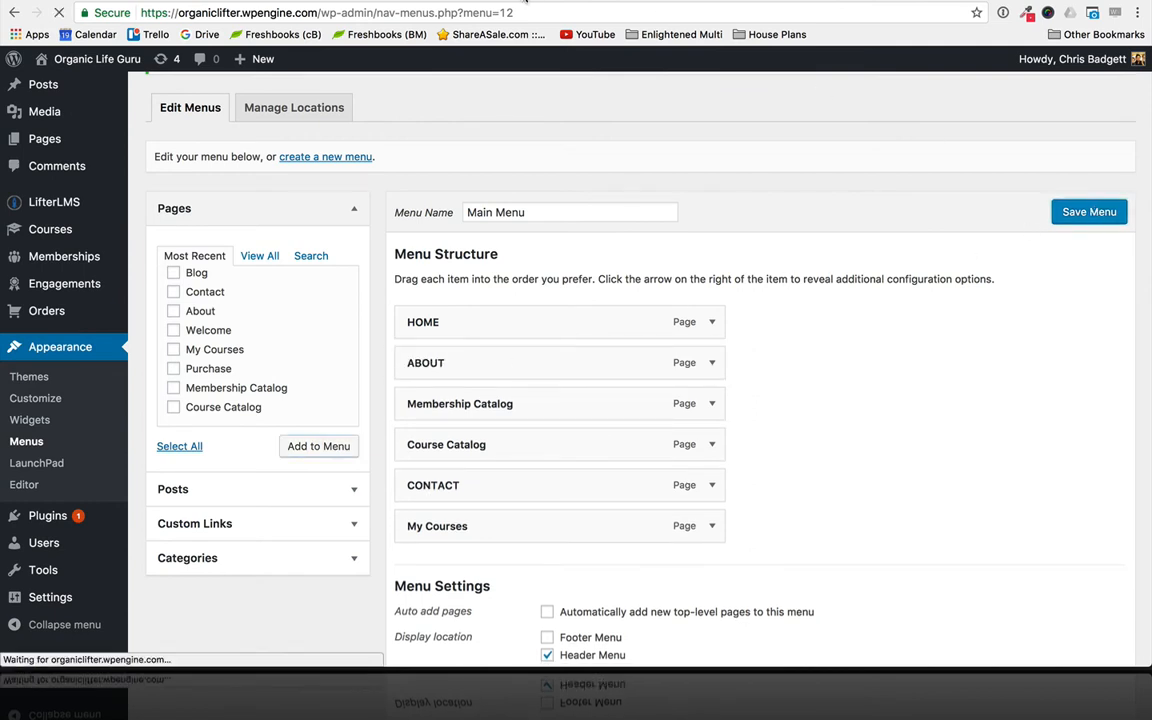
- Check the live site's header menu, then set the Membership Catalog item's navigation label to MEMBERSHIPS in the menu editor
{"action": "left_click", "coordinate": [525, 1]}
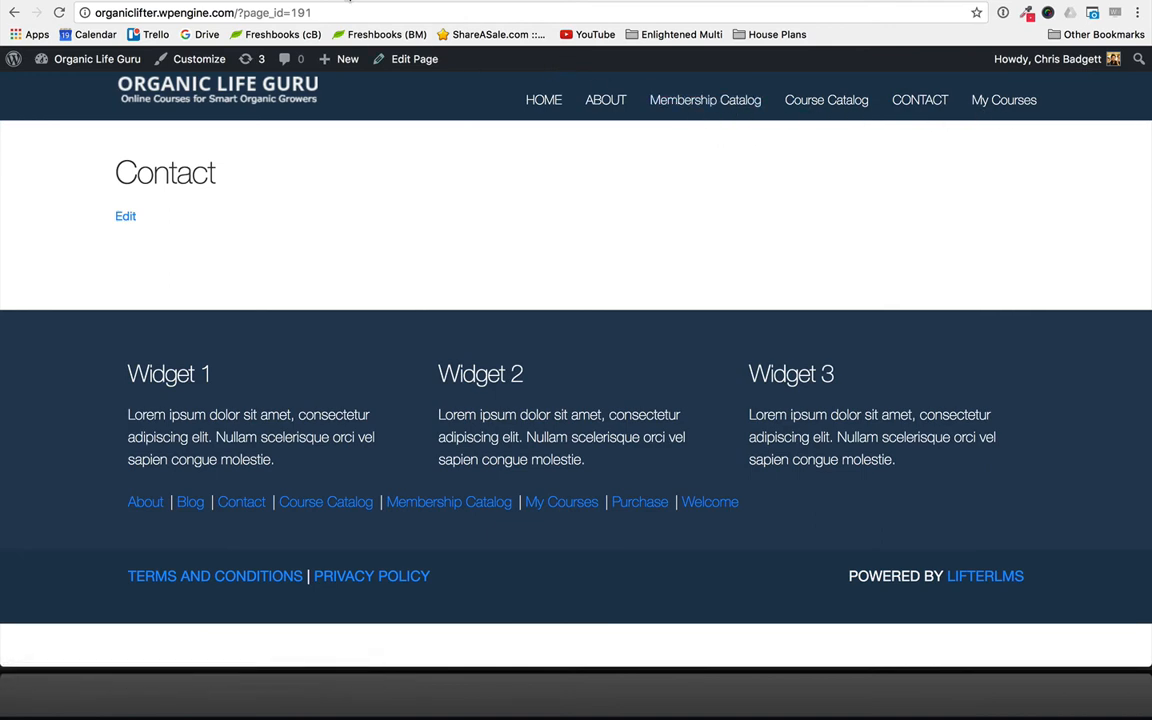
{"action": "left_click", "coordinate": [315, 1]}
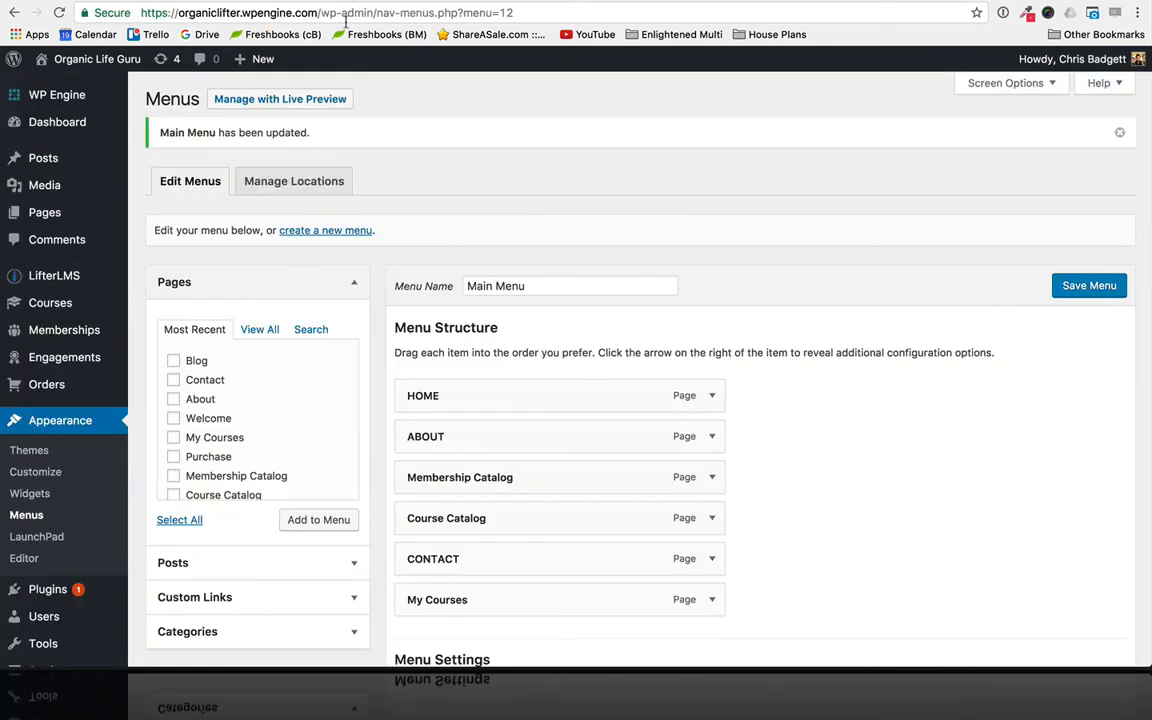
{"action": "left_click", "coordinate": [711, 479]}
{"action": "triple_click", "coordinate": [537, 526]}
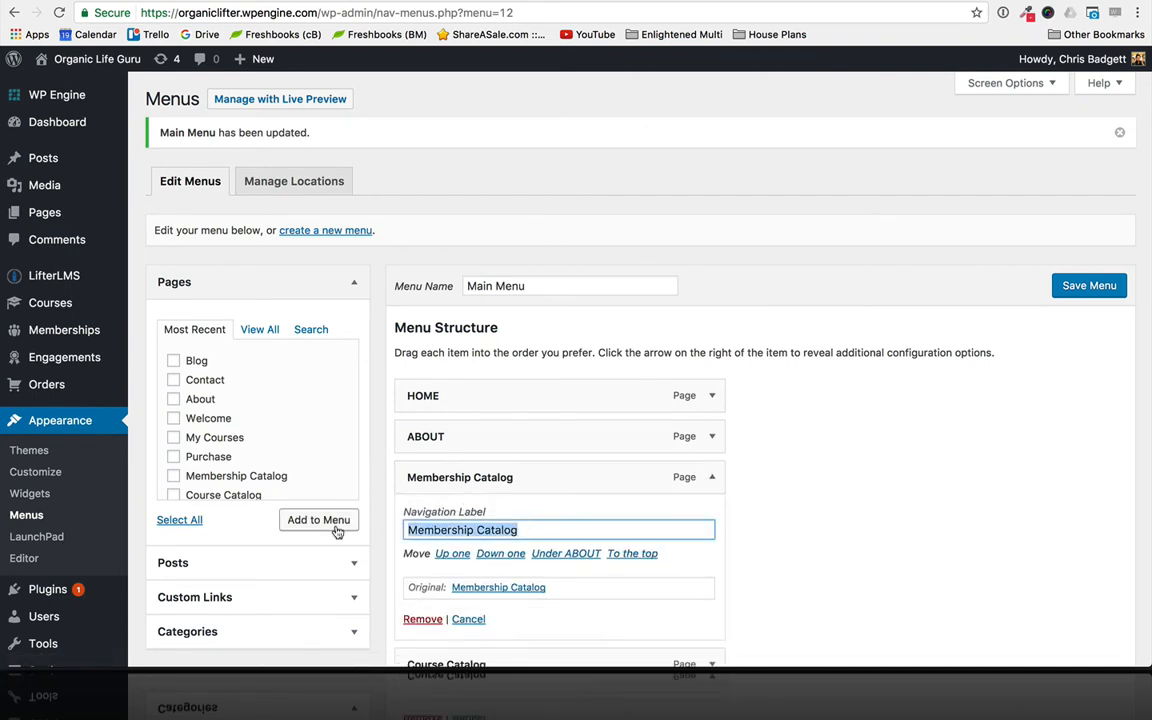
{"action": "type", "text": "MEMBER"}
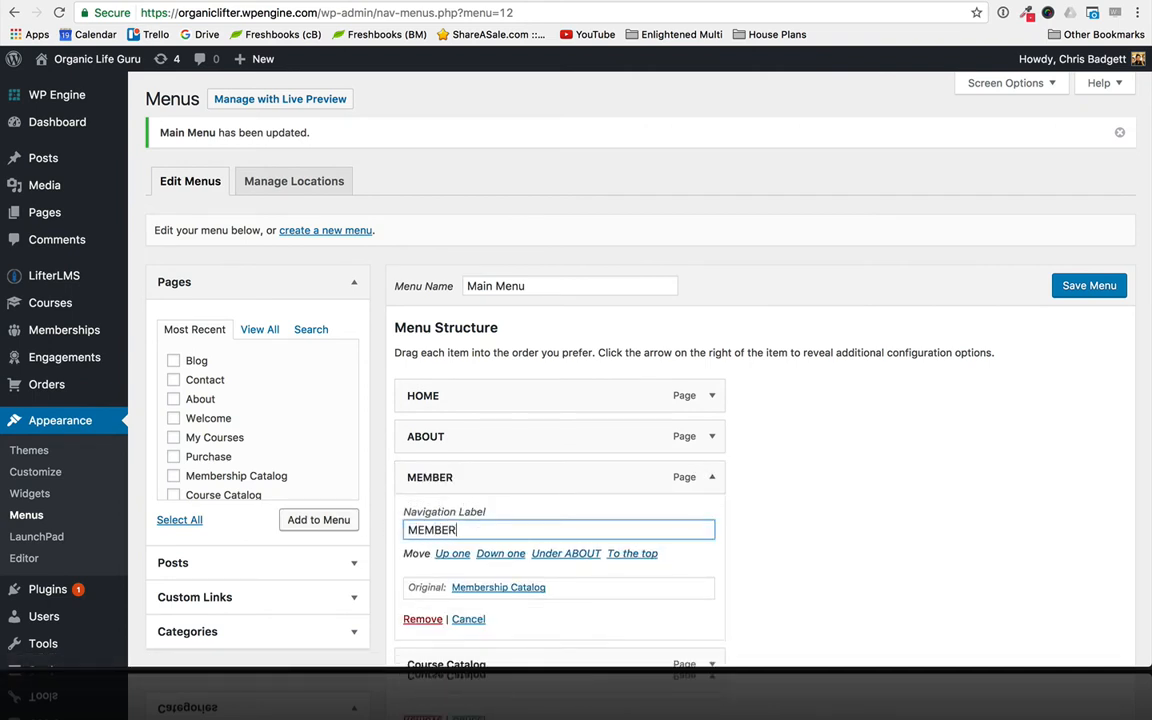
{"action": "type", "text": "SHIPS"}
- Set the Course Catalog menu item's navigation label to COURSES
{"action": "scroll", "coordinate": [769, 573], "scroll_direction": "down", "scroll_amount": 5}
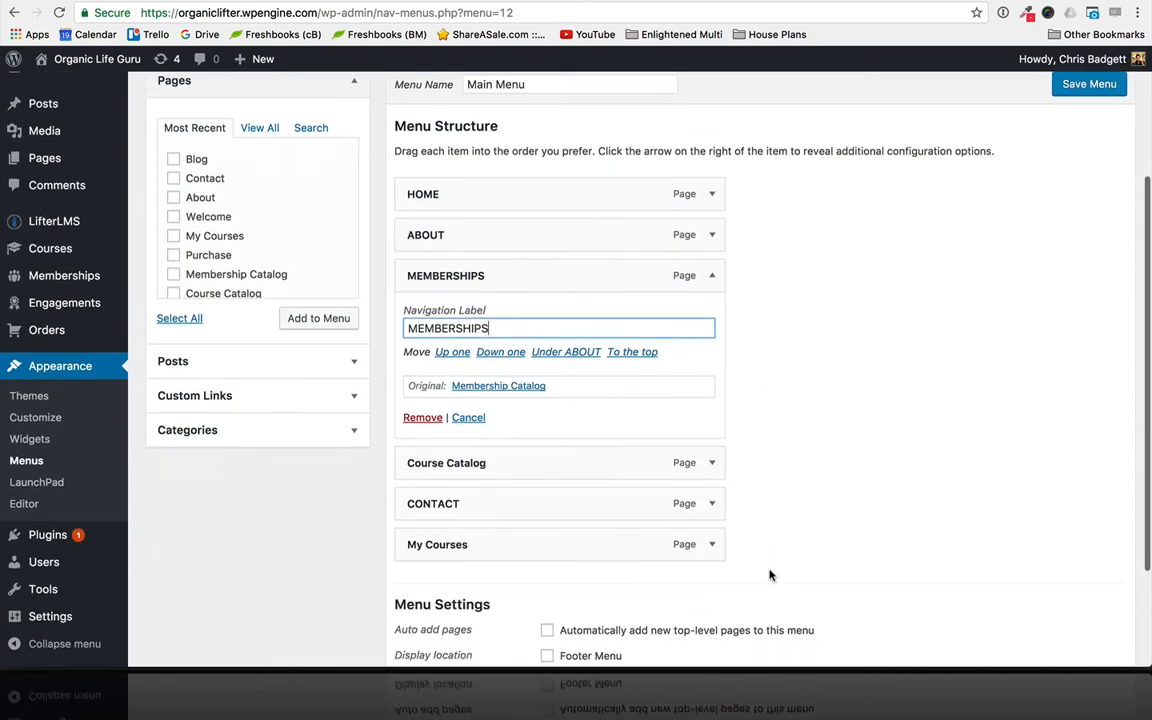
{"action": "left_click", "coordinate": [711, 447]}
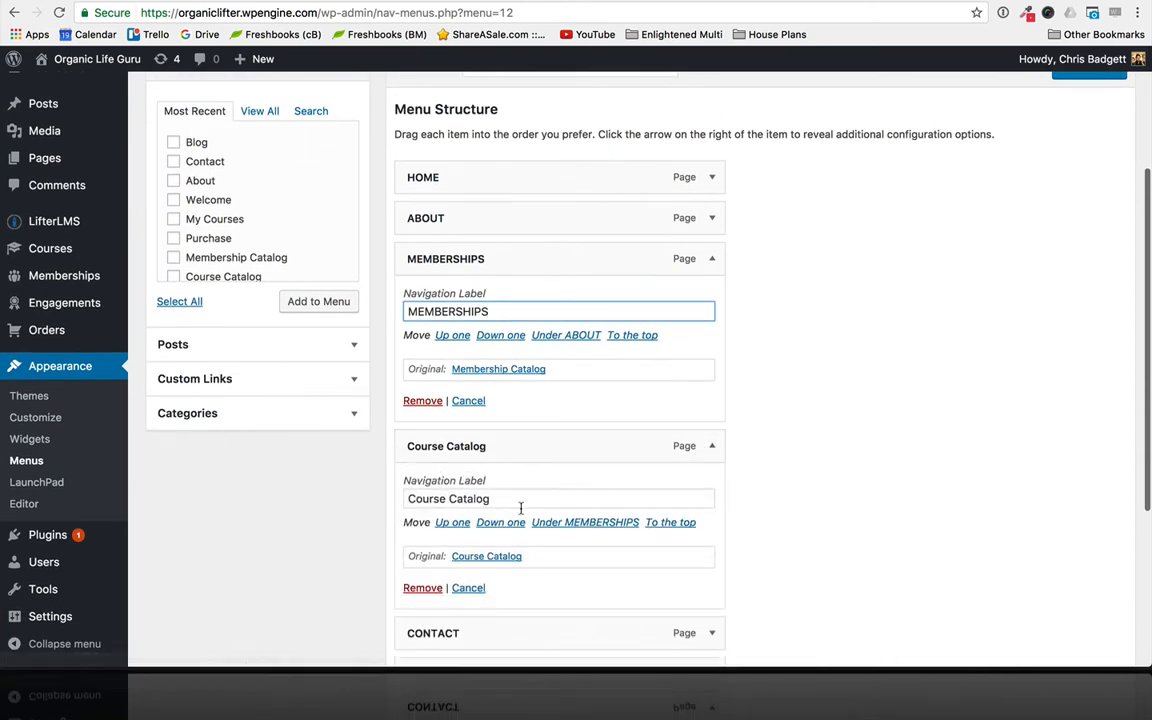
{"action": "left_click_drag", "start_coordinate": [514, 500], "coordinate": [375, 496]}
{"action": "type", "text": "COURSES"}
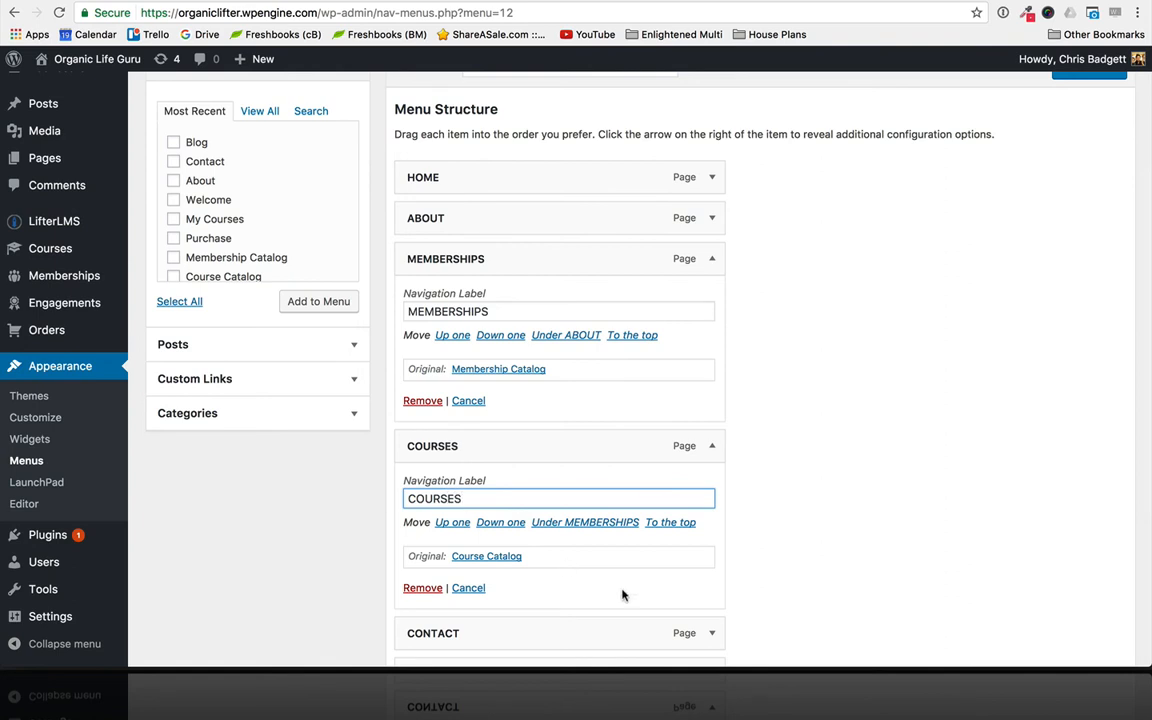
- Set the My Courses item's navigation label to MY COURSES | LOGIN and save the menu
{"action": "scroll", "coordinate": [622, 595], "scroll_direction": "down", "scroll_amount": 4}
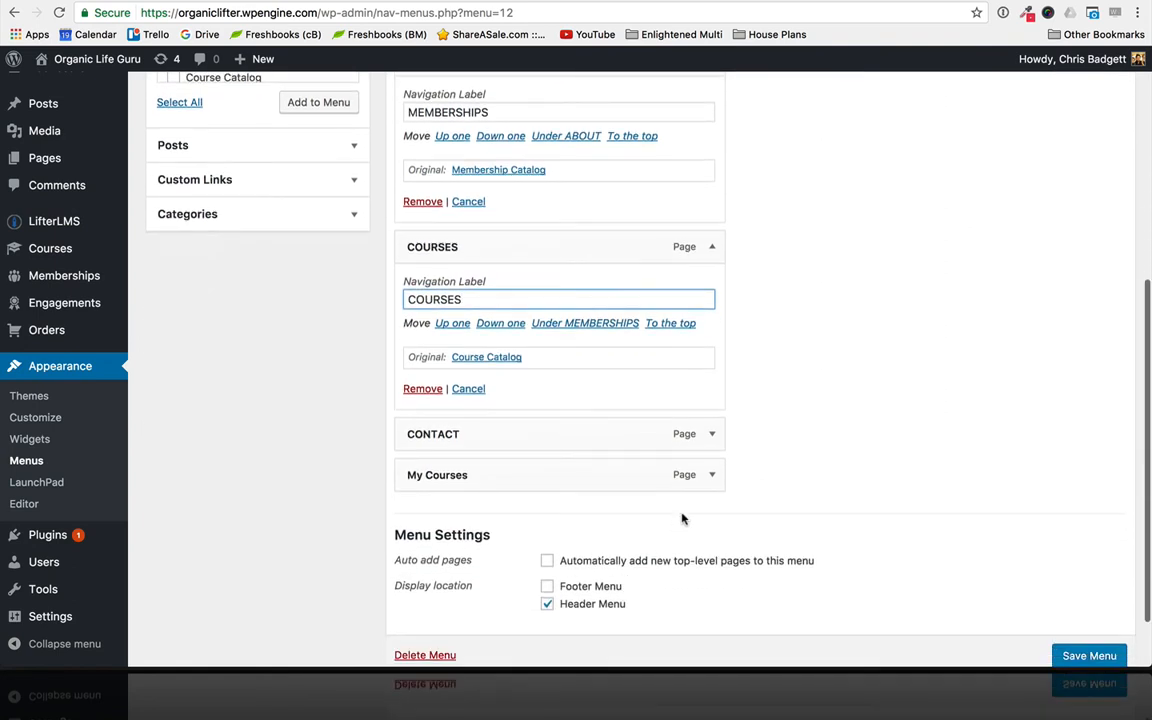
{"action": "left_click", "coordinate": [728, 470]}
{"action": "left_click", "coordinate": [712, 475]}
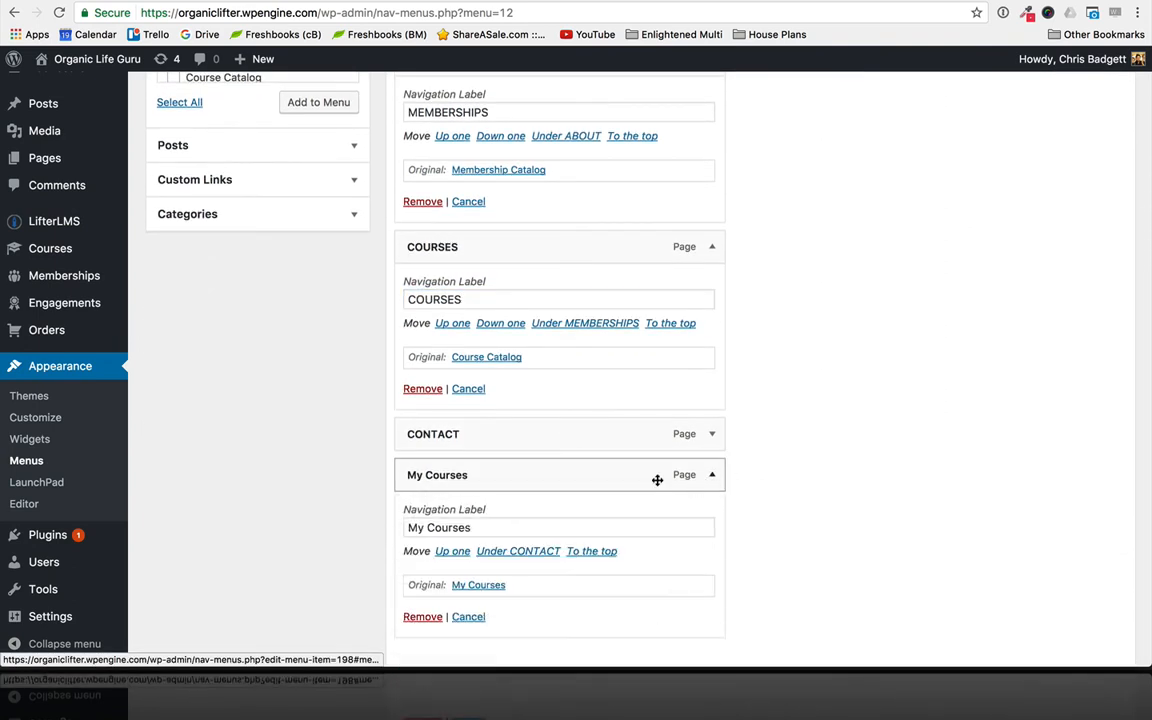
{"action": "left_click_drag", "start_coordinate": [512, 530], "coordinate": [391, 527]}
{"action": "type", "text": "M"}
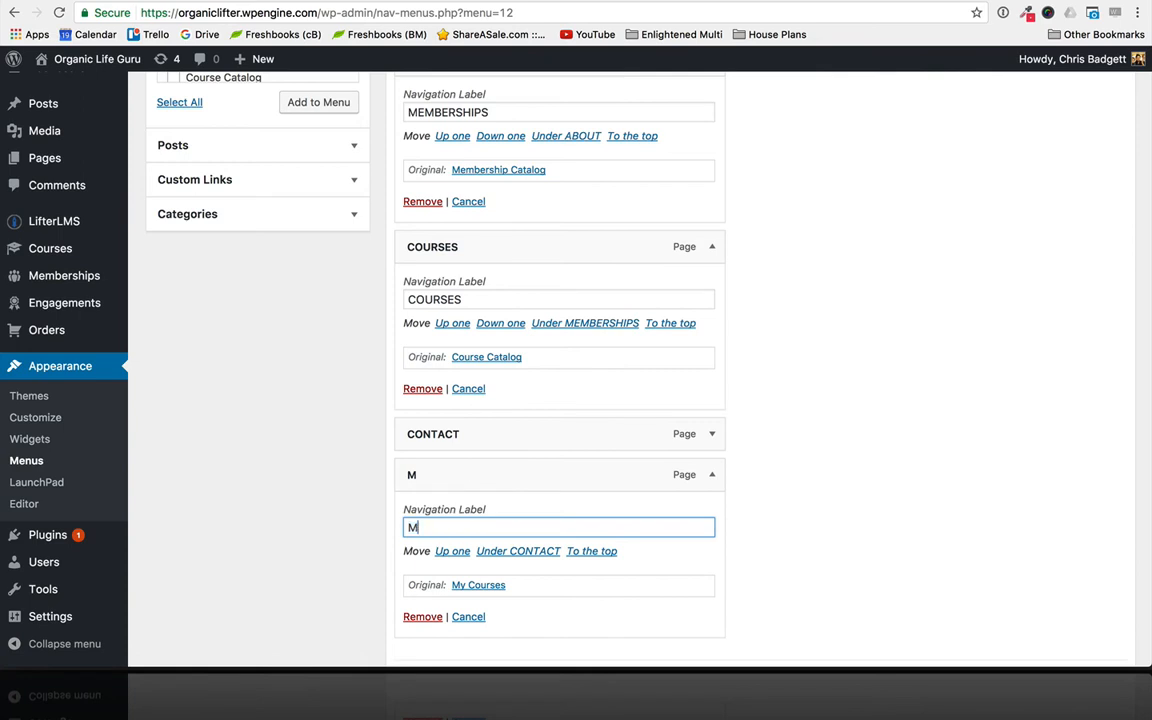
{"action": "type", "text": "Y COURSE"}
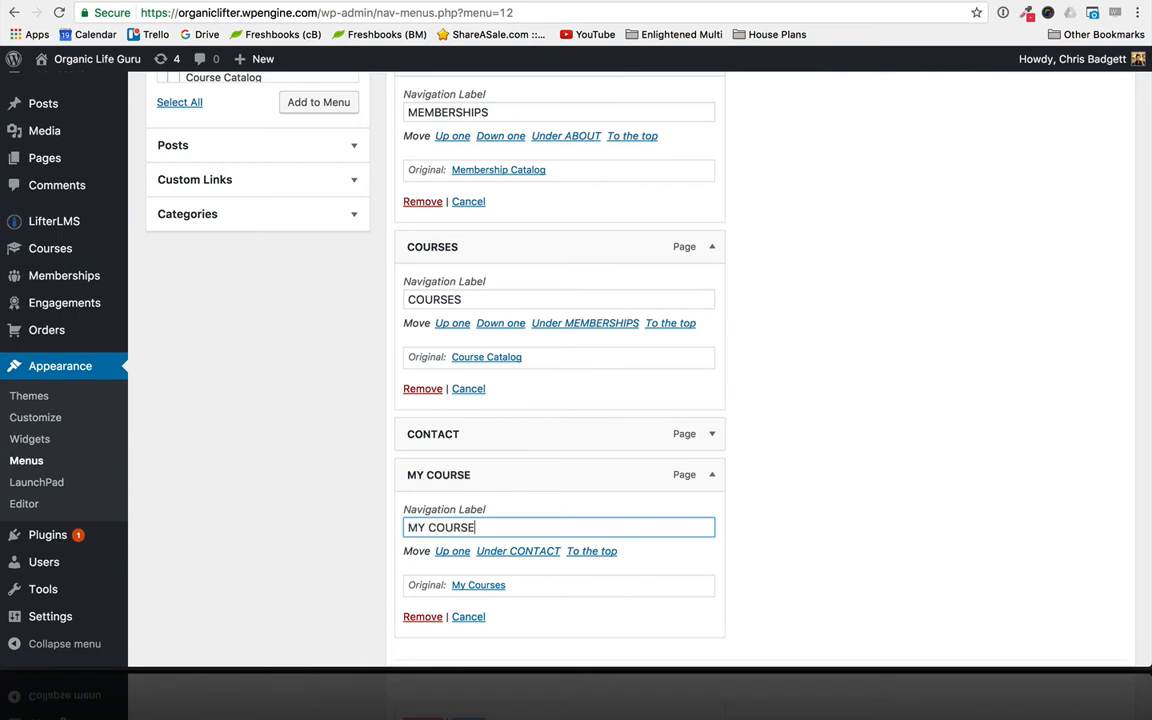
{"action": "type", "text": "S | LOGIN"}
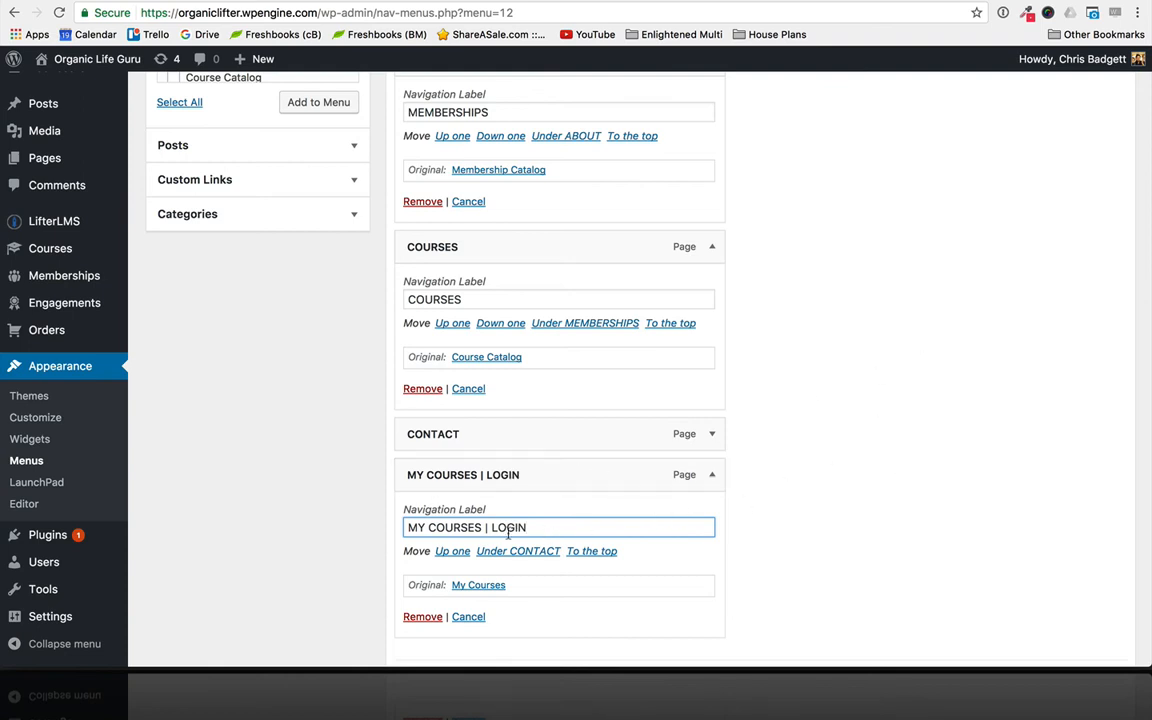
{"action": "scroll", "coordinate": [930, 380], "scroll_direction": "up", "scroll_amount": 4}
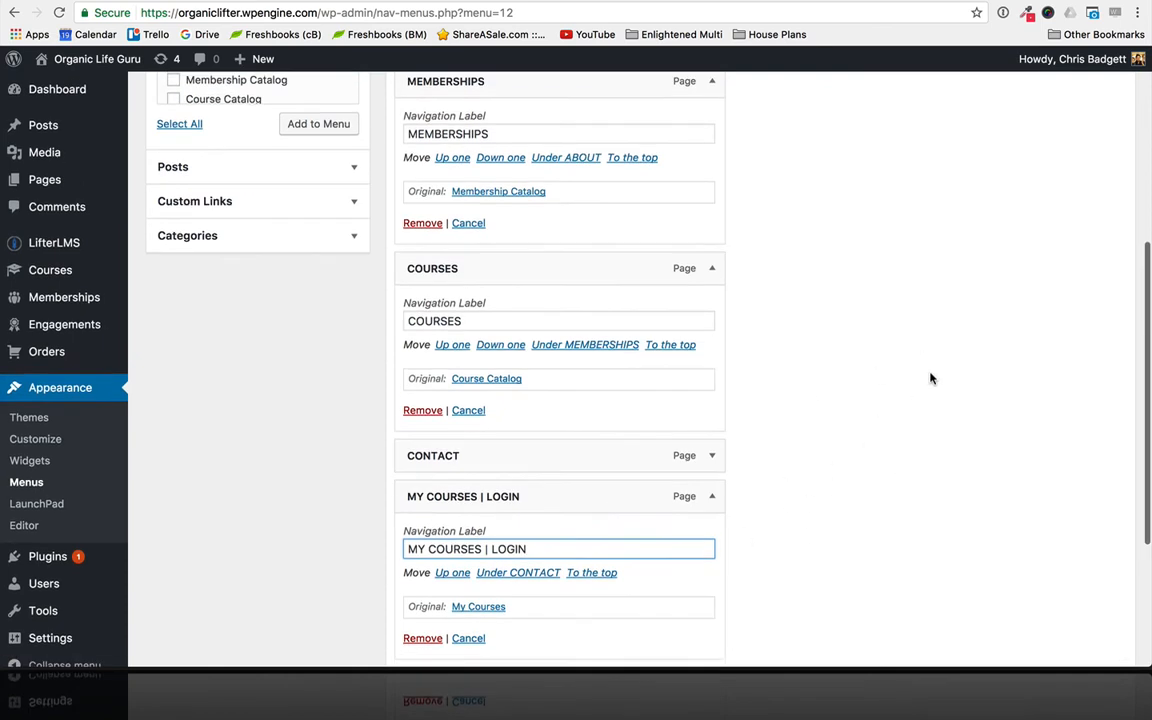
{"action": "scroll", "coordinate": [930, 378], "scroll_direction": "up", "scroll_amount": 4}
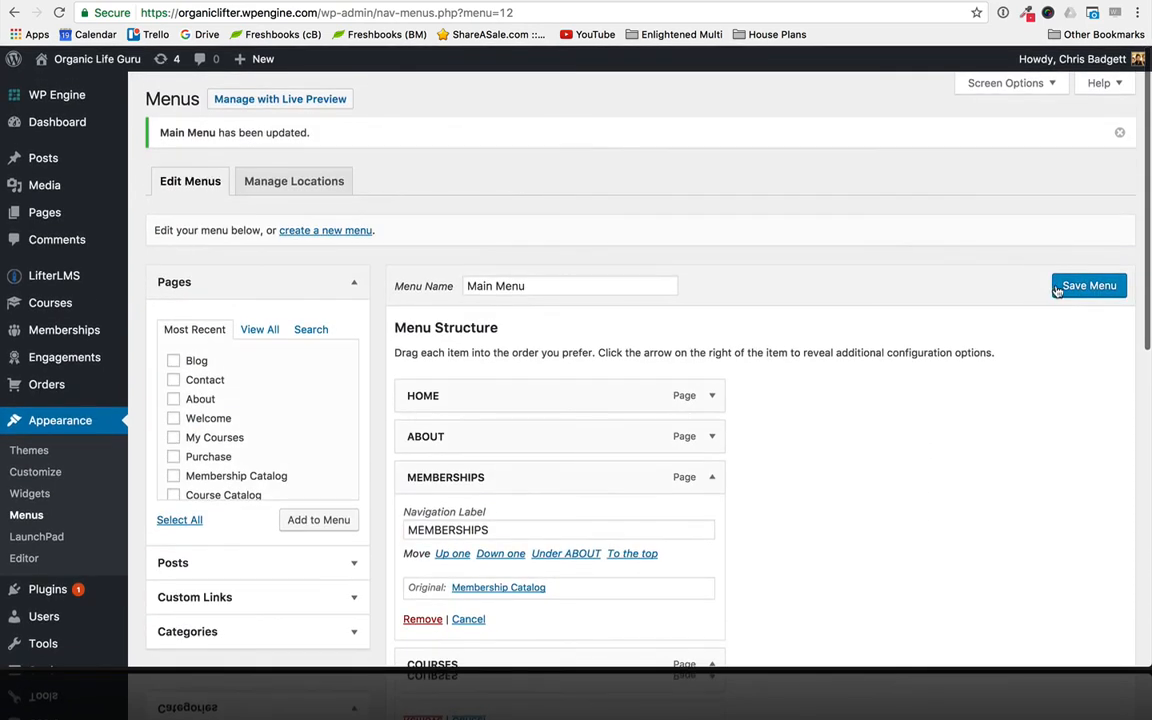
{"action": "left_click", "coordinate": [1064, 294]}
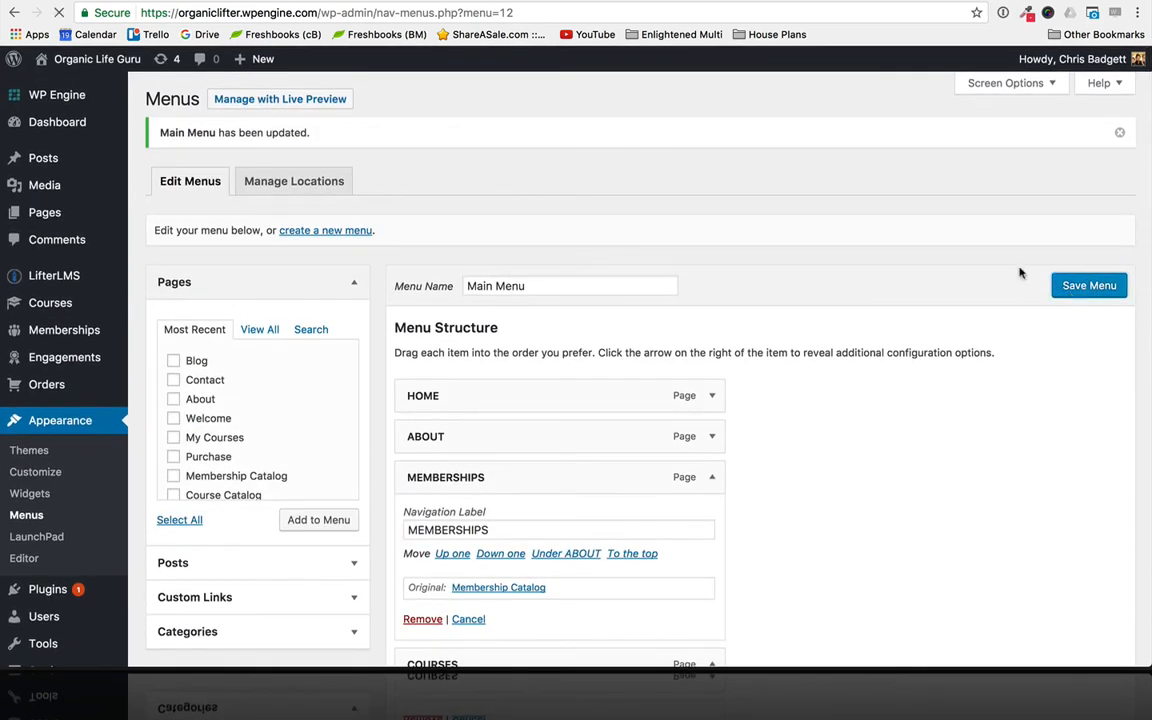
- Reload the live Contact page to check the renamed header links, then return to the menu editor
{"action": "left_click", "coordinate": [508, 1]}
{"action": "left_click", "coordinate": [469, 14]}
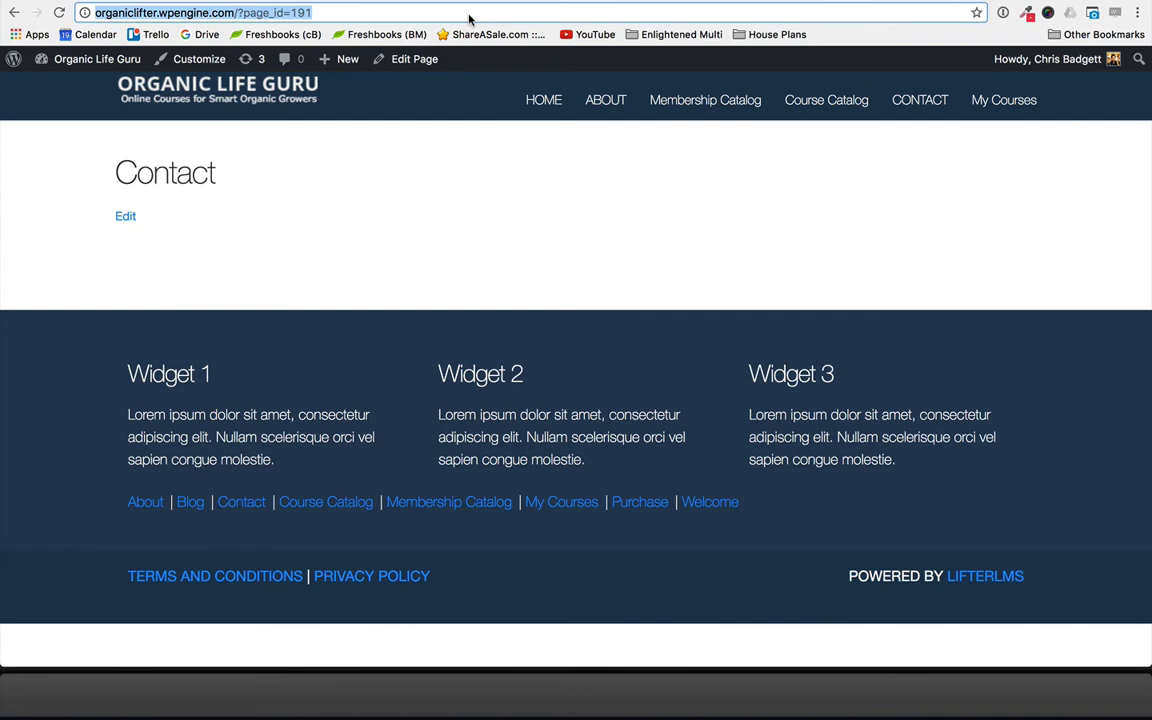
{"action": "key", "text": "Return"}
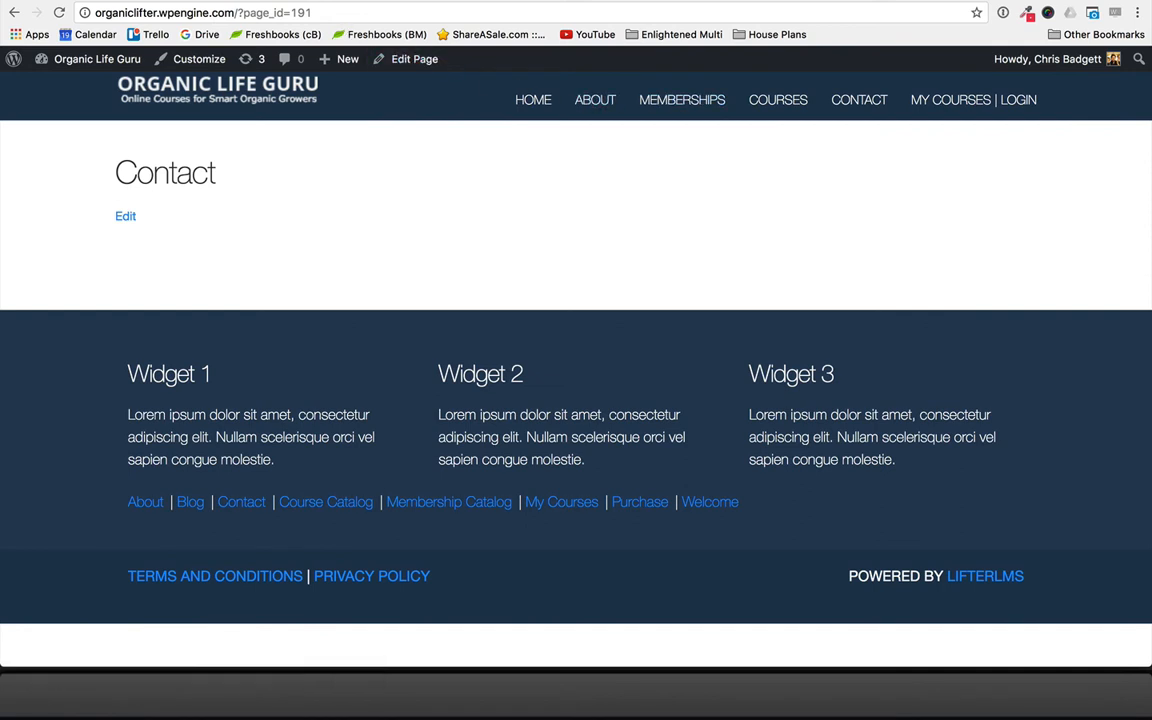
{"action": "left_click", "coordinate": [200, 1]}
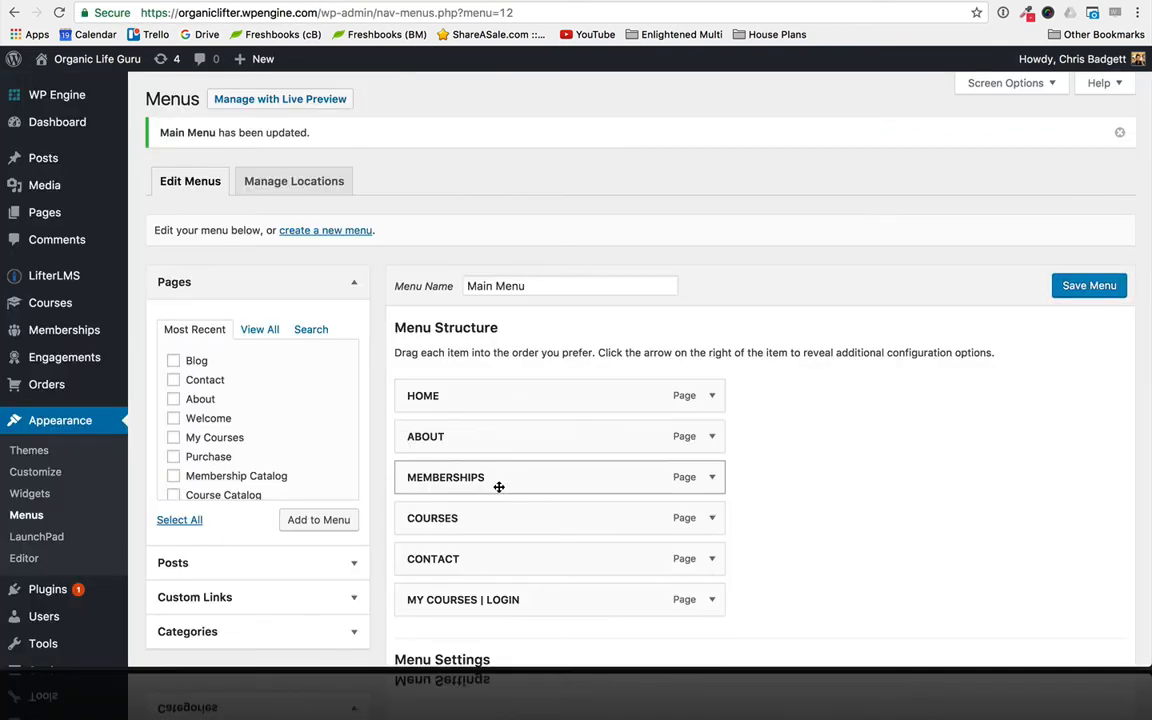
- Move the COURSES item above MEMBERSHIPS in Main Menu and save the menu
{"action": "left_click_drag", "start_coordinate": [468, 519], "coordinate": [461, 478]}
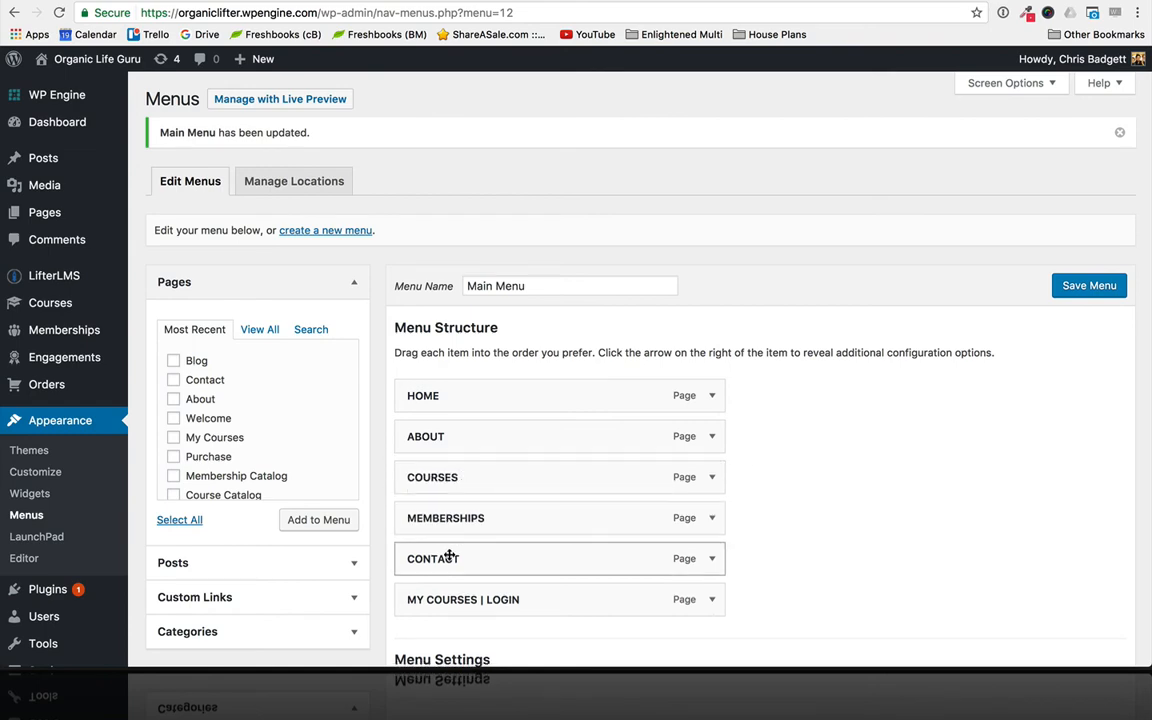
{"action": "scroll", "coordinate": [543, 645], "scroll_direction": "down", "scroll_amount": 4}
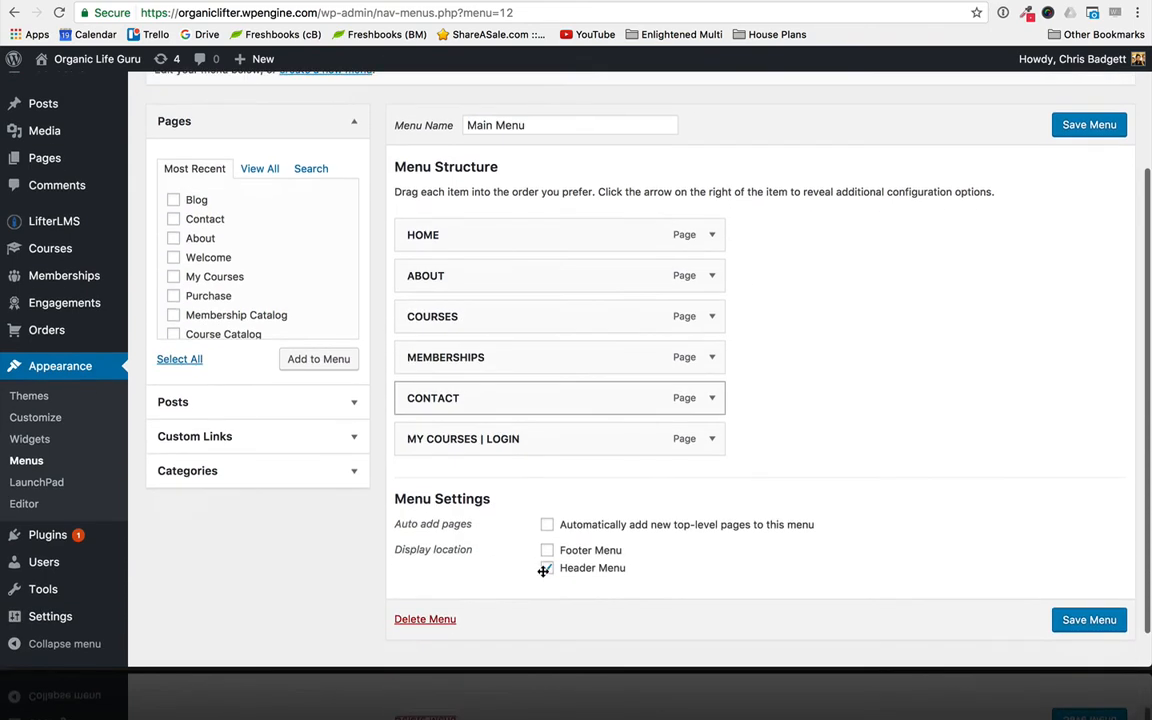
{"action": "scroll", "coordinate": [543, 640], "scroll_direction": "up", "scroll_amount": 4}
{"action": "left_click", "coordinate": [1089, 287]}
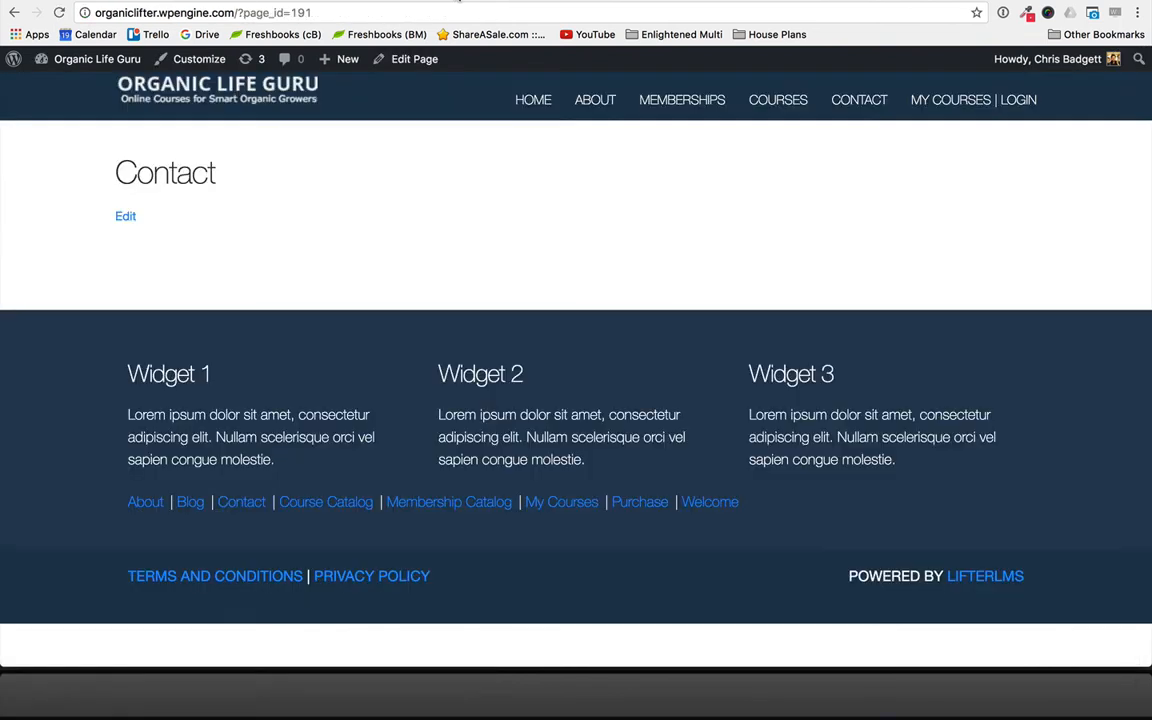
- Check the link order in the live header, open the About page and examine the page ID part of its address
{"action": "left_click", "coordinate": [420, 11]}
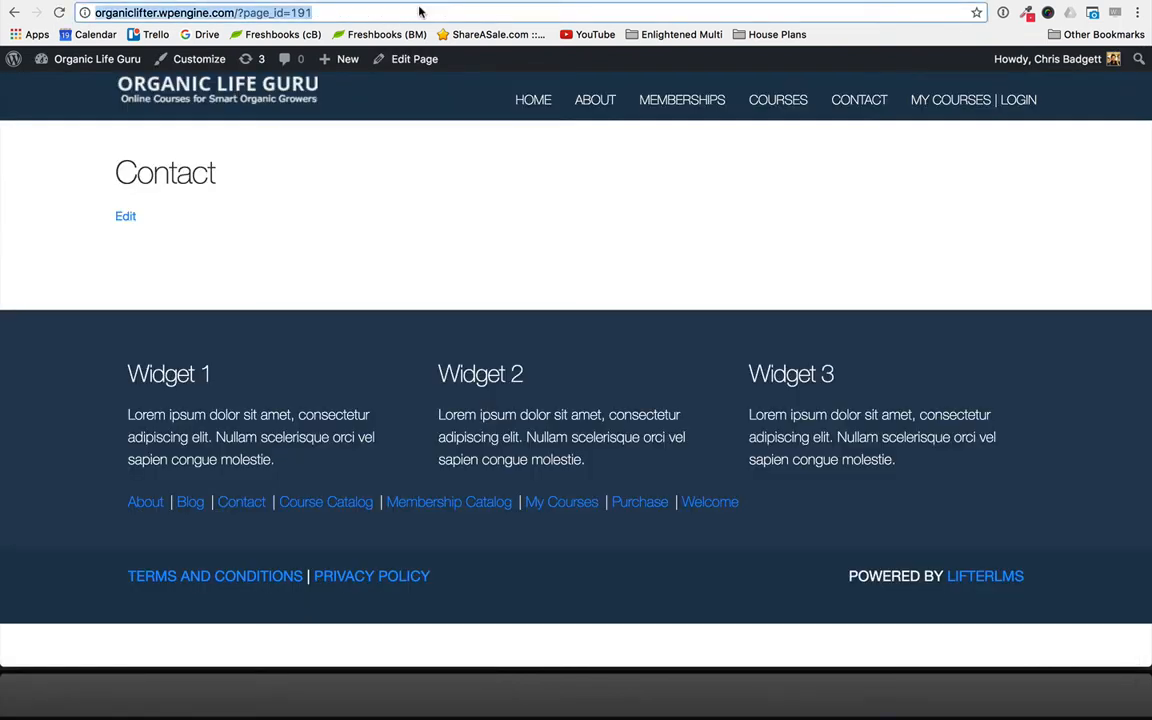
{"action": "left_click", "coordinate": [860, 104]}
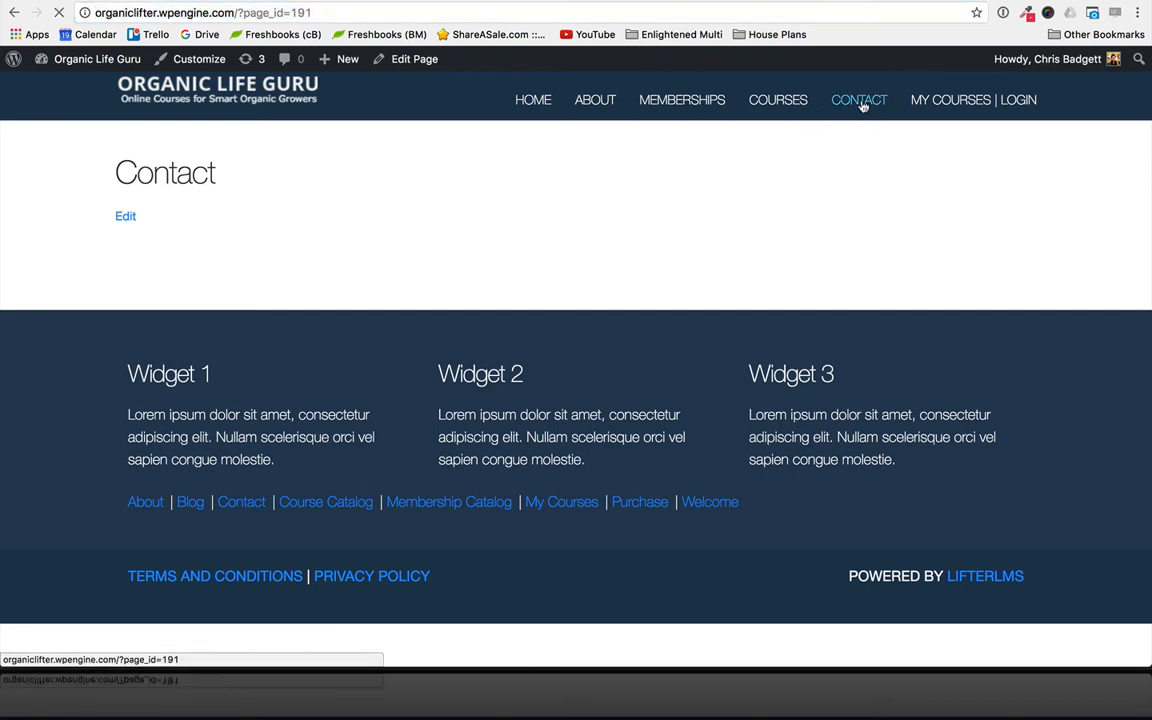
{"action": "left_click", "coordinate": [590, 102]}
{"action": "left_click", "coordinate": [314, 14]}
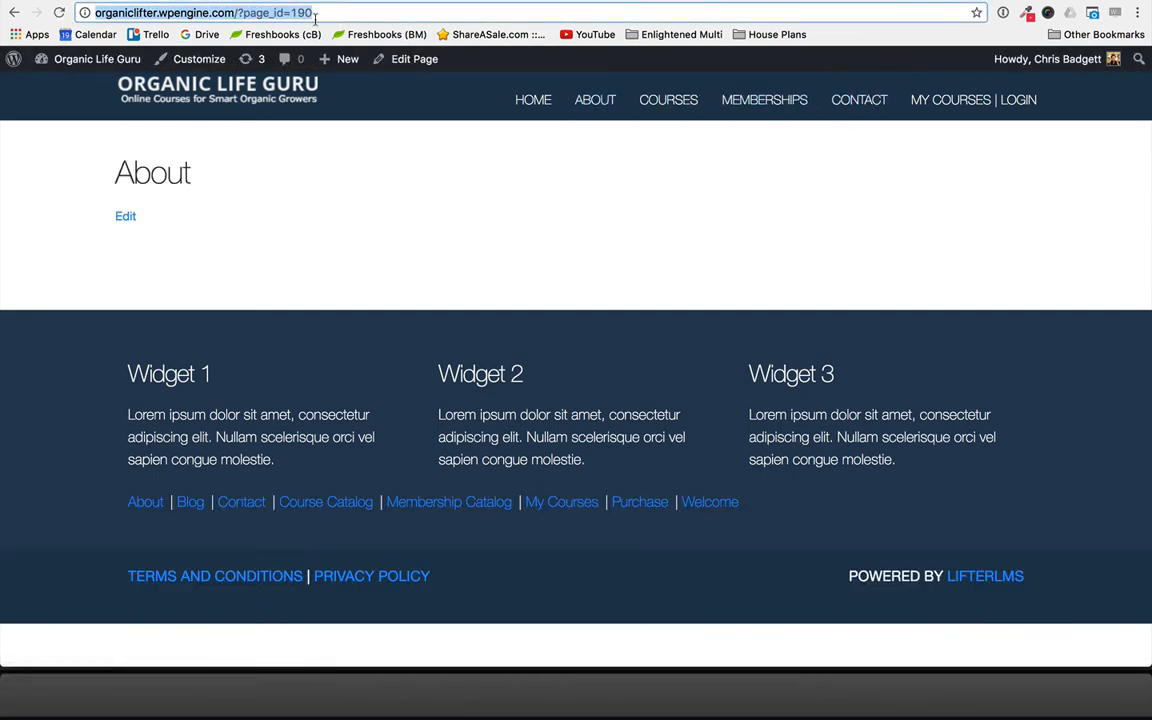
{"action": "left_click", "coordinate": [243, 12]}
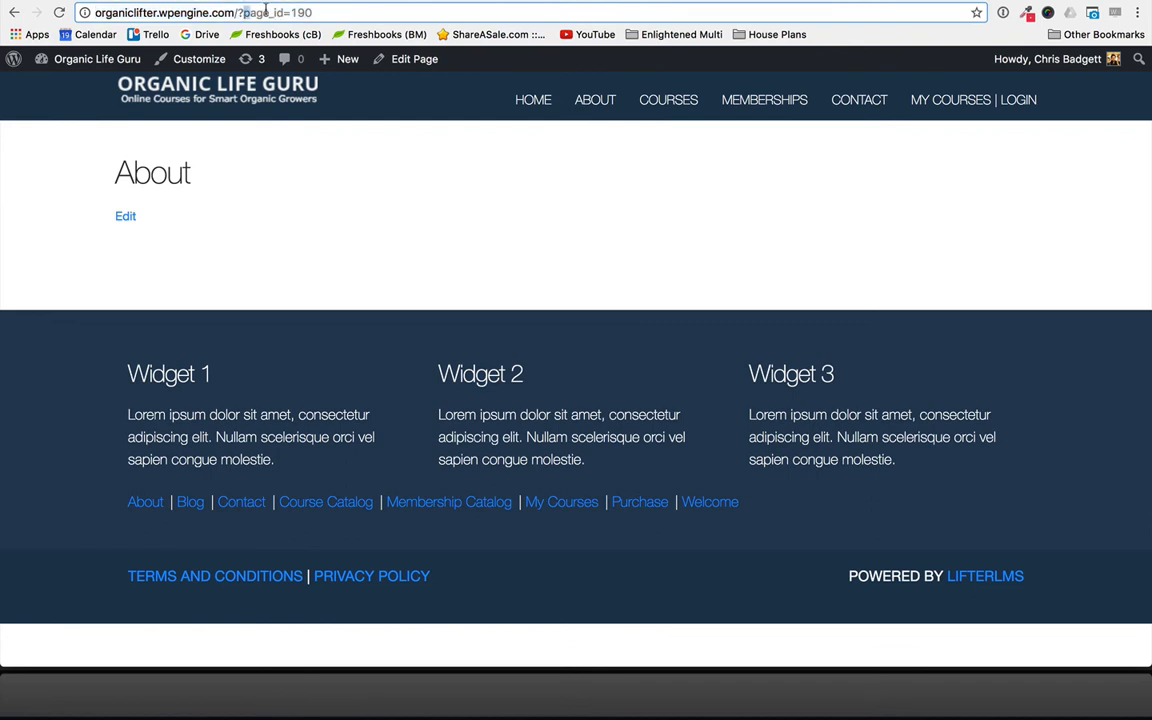
{"action": "left_click_drag", "start_coordinate": [243, 12], "coordinate": [302, 11]}
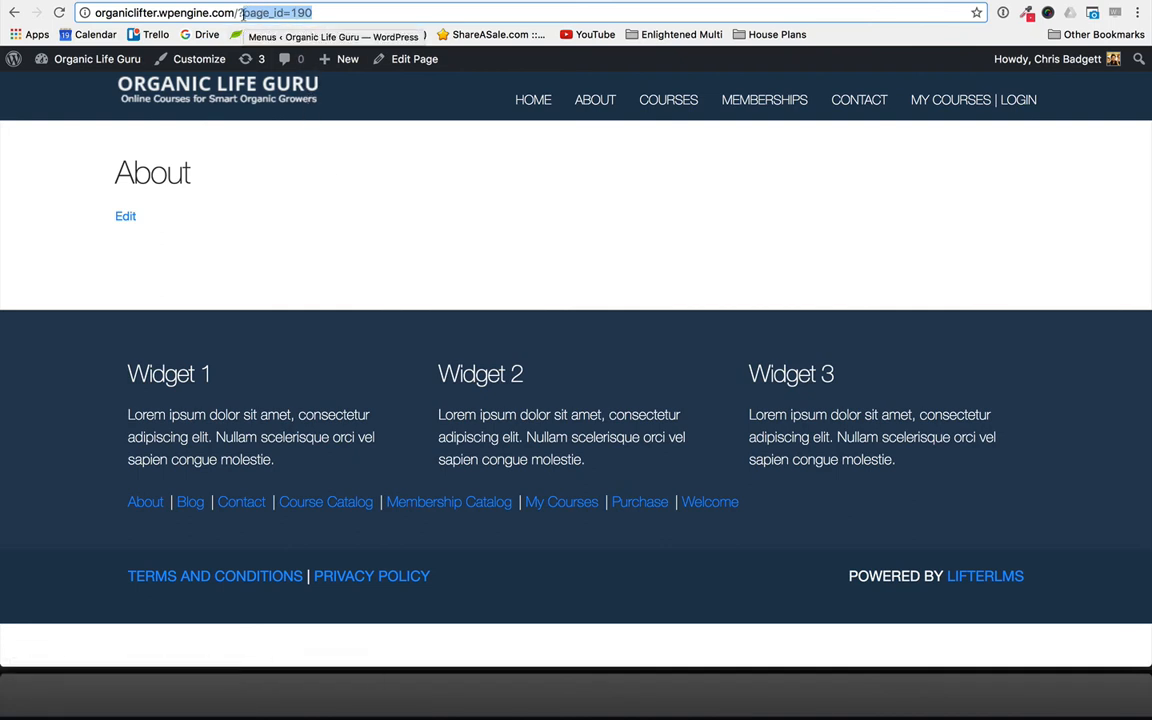
- Set the site's permalink structure to Post name and save the changes
{"action": "left_click", "coordinate": [313, 4]}
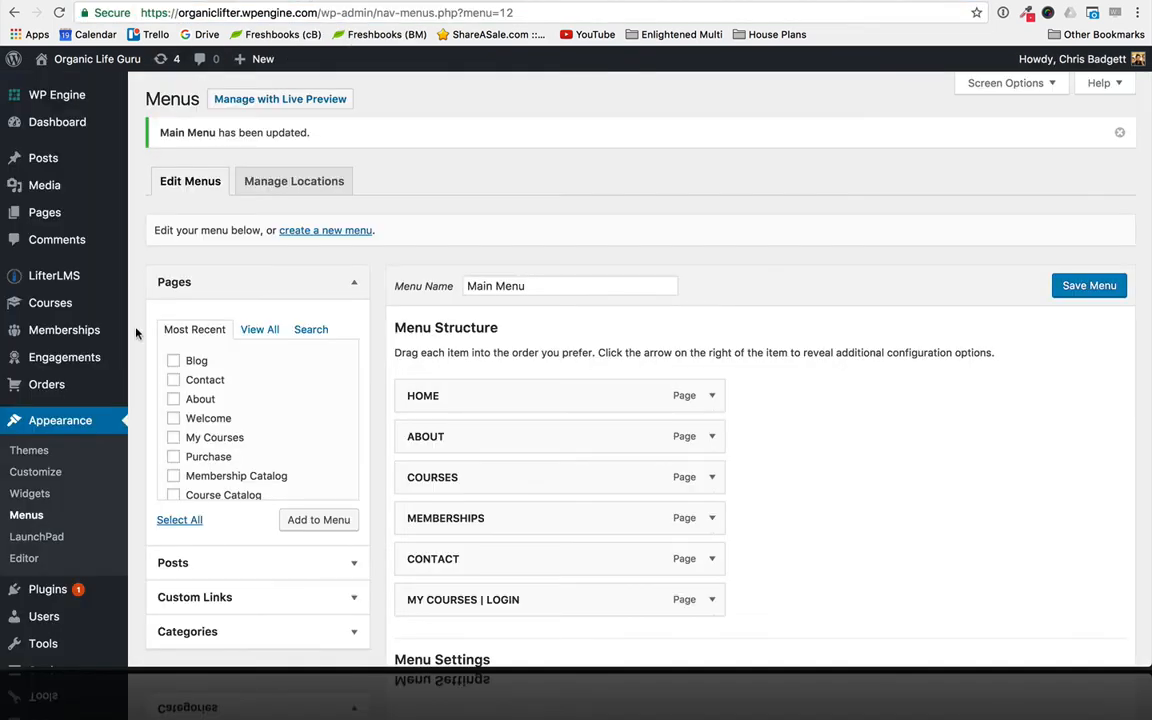
{"action": "scroll", "coordinate": [31, 452], "scroll_direction": "down", "scroll_amount": 3}
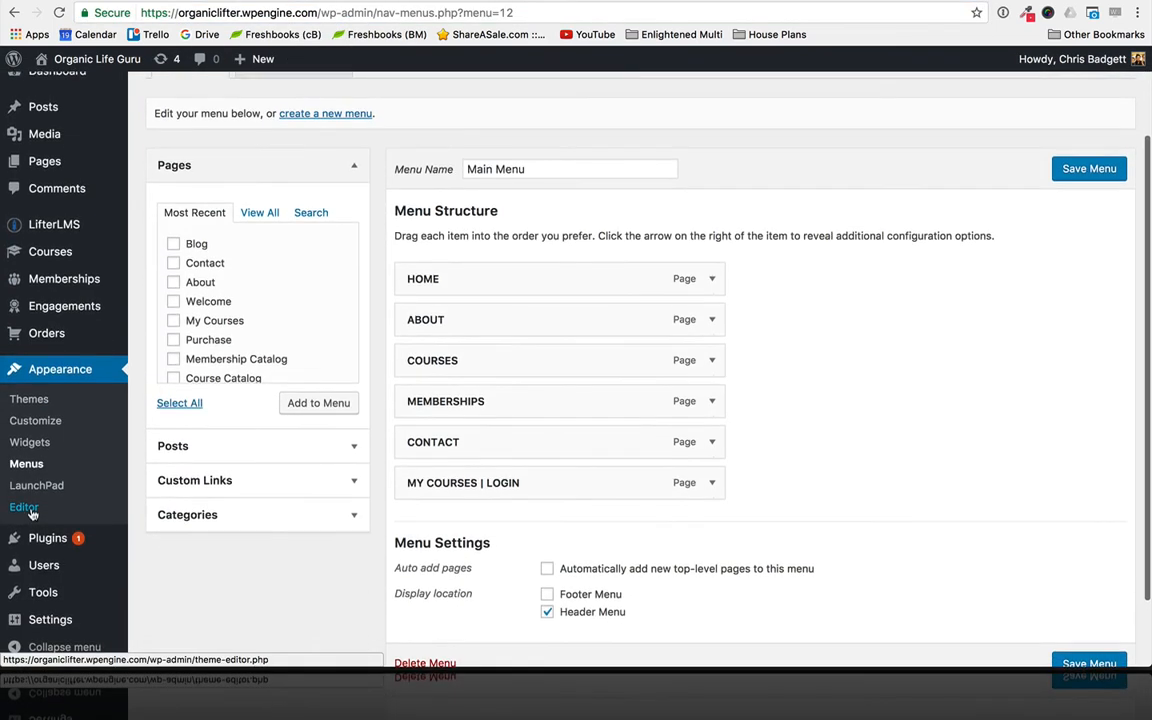
{"action": "scroll", "coordinate": [70, 357], "scroll_direction": "down", "scroll_amount": 2}
{"action": "mouse_move", "coordinate": [50, 620]}
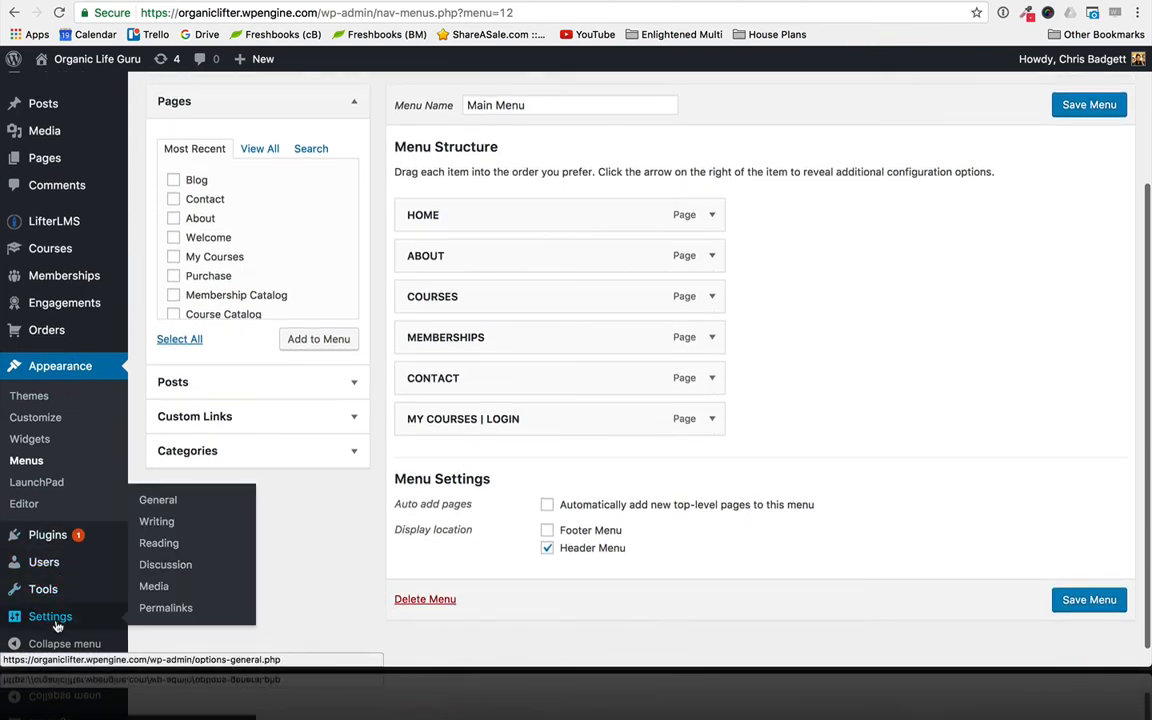
{"action": "left_click", "coordinate": [145, 617]}
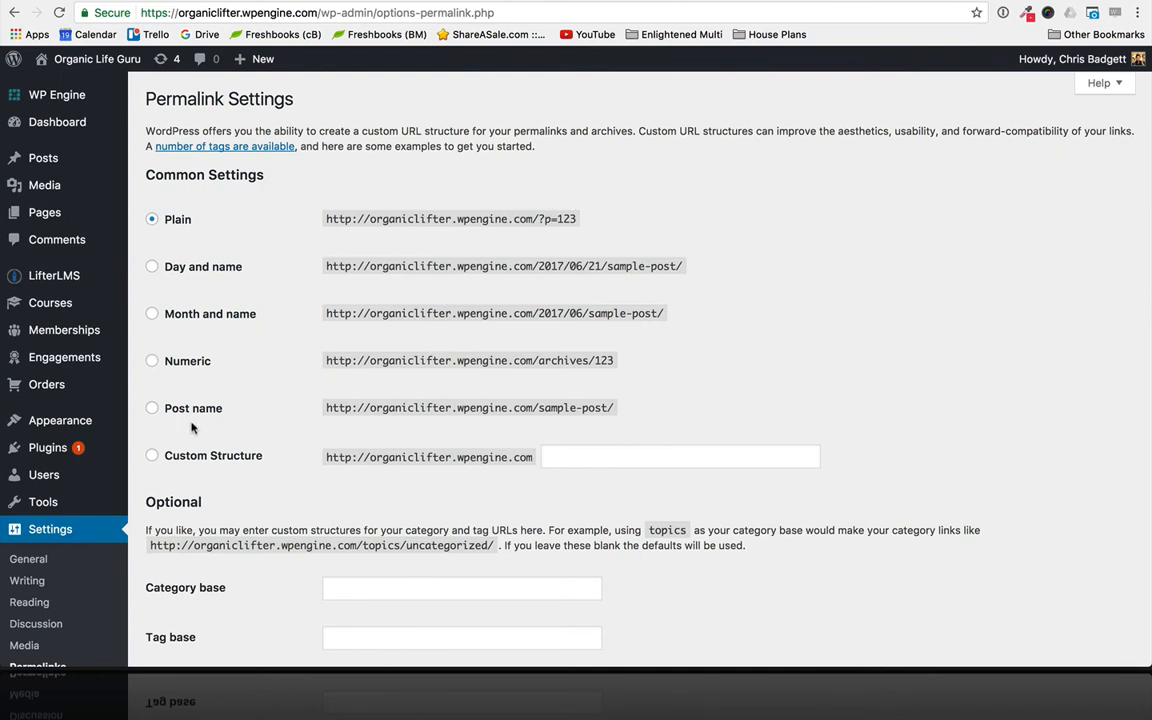
{"action": "left_click", "coordinate": [152, 409]}
{"action": "scroll", "coordinate": [700, 388], "scroll_direction": "down", "scroll_amount": 2}
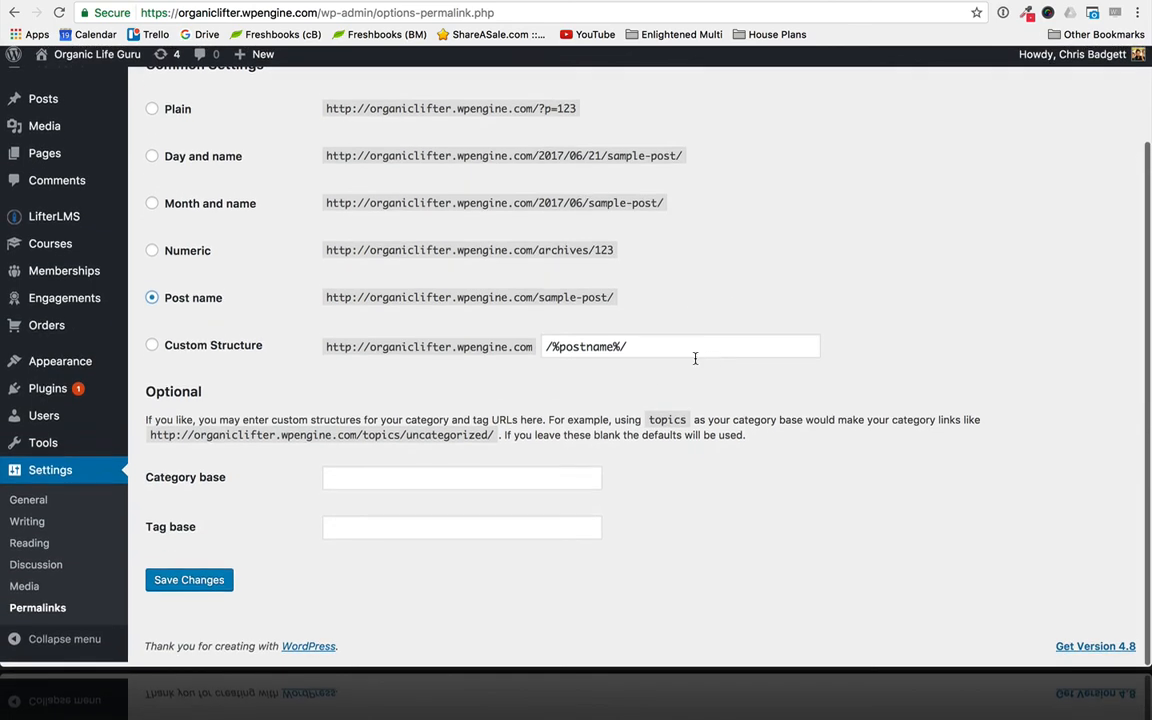
{"action": "left_click", "coordinate": [178, 587]}
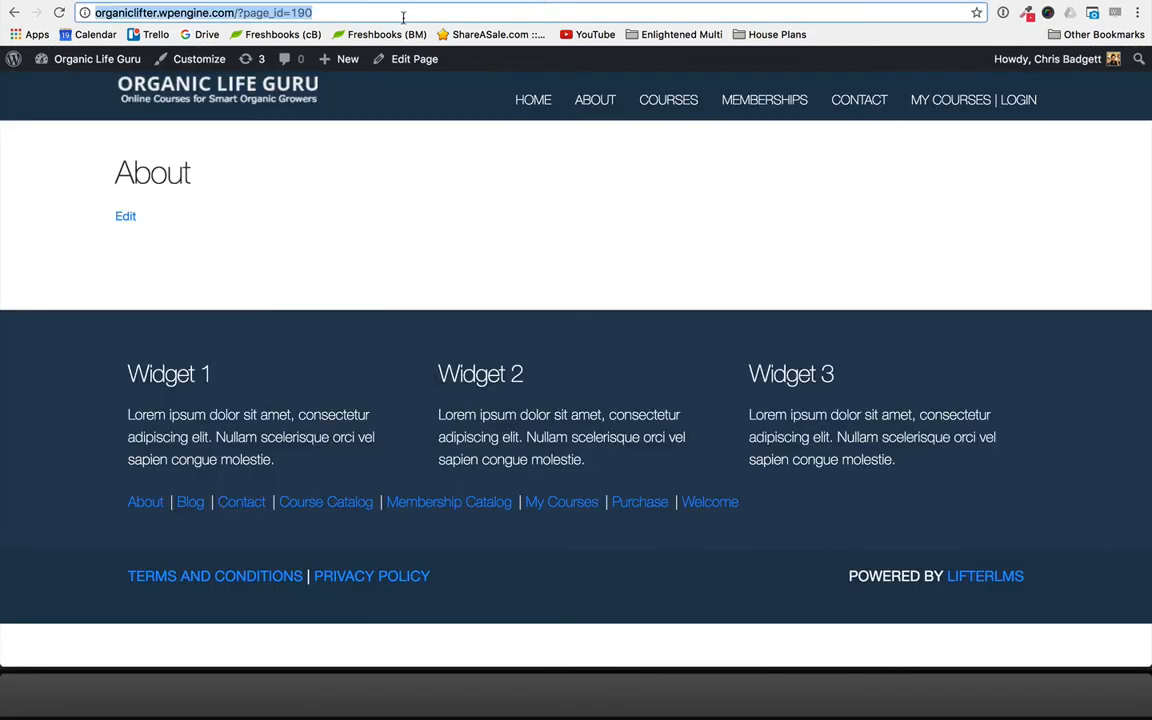
- Reload the live About page and examine the ending of its web address
{"action": "left_click", "coordinate": [403, 16]}
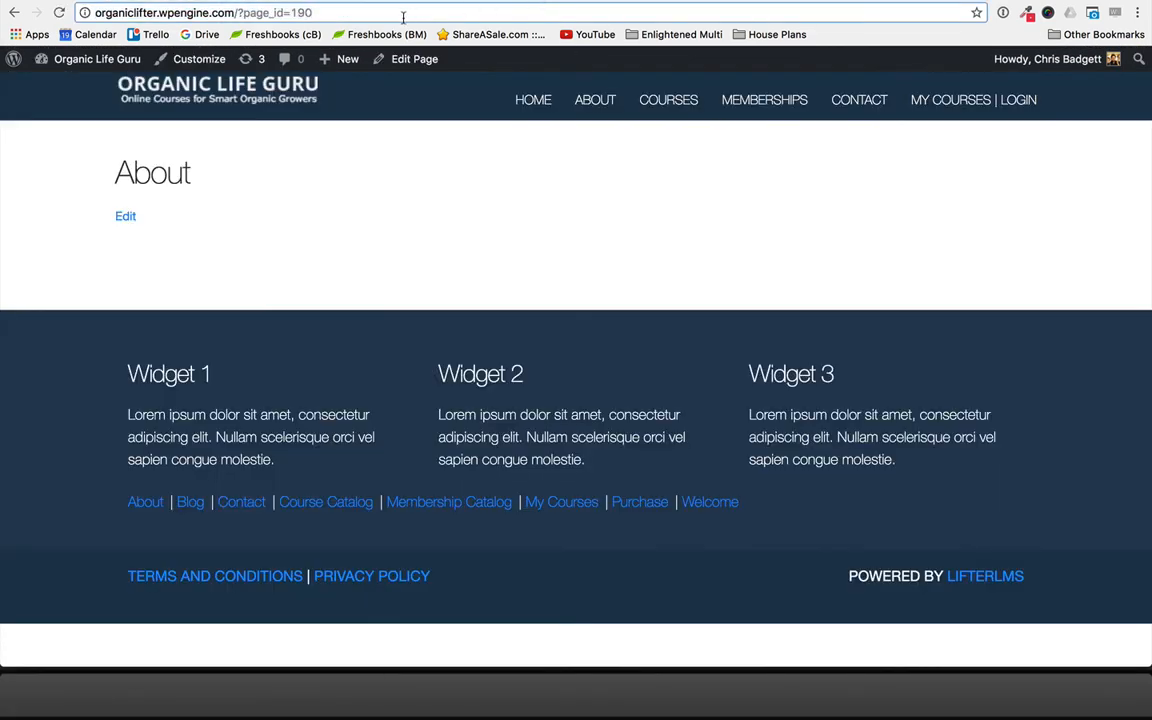
{"action": "key", "text": "Return"}
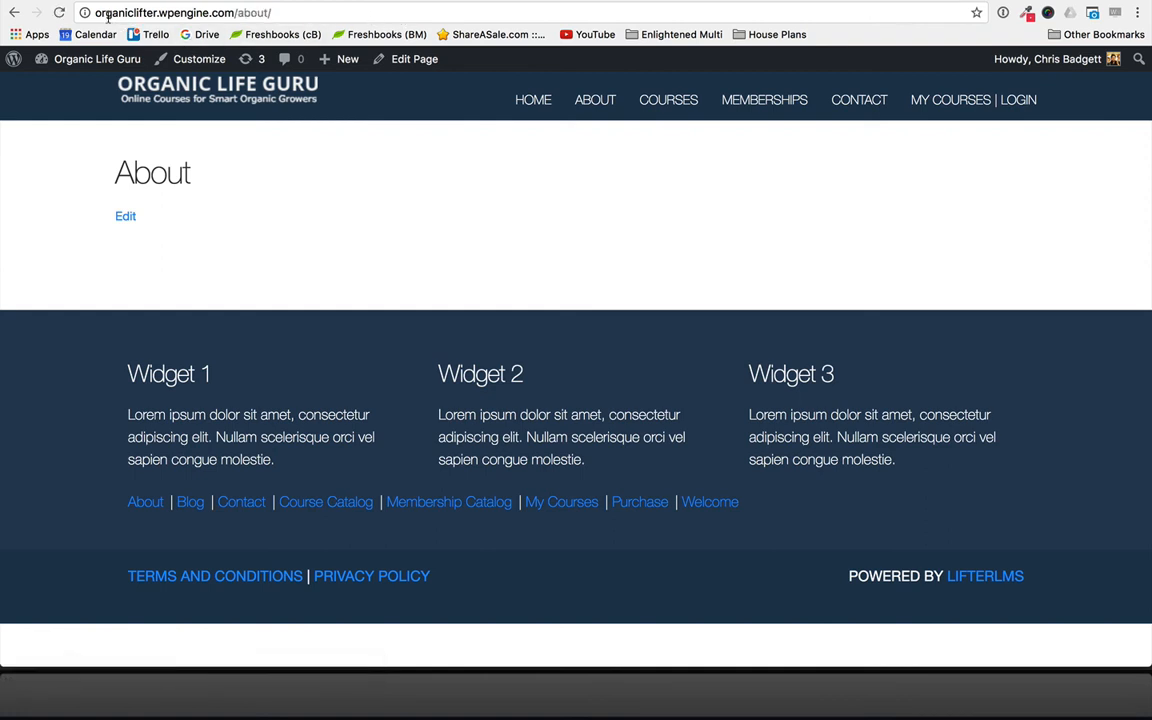
{"action": "left_click_drag", "start_coordinate": [279, 8], "coordinate": [254, 8]}
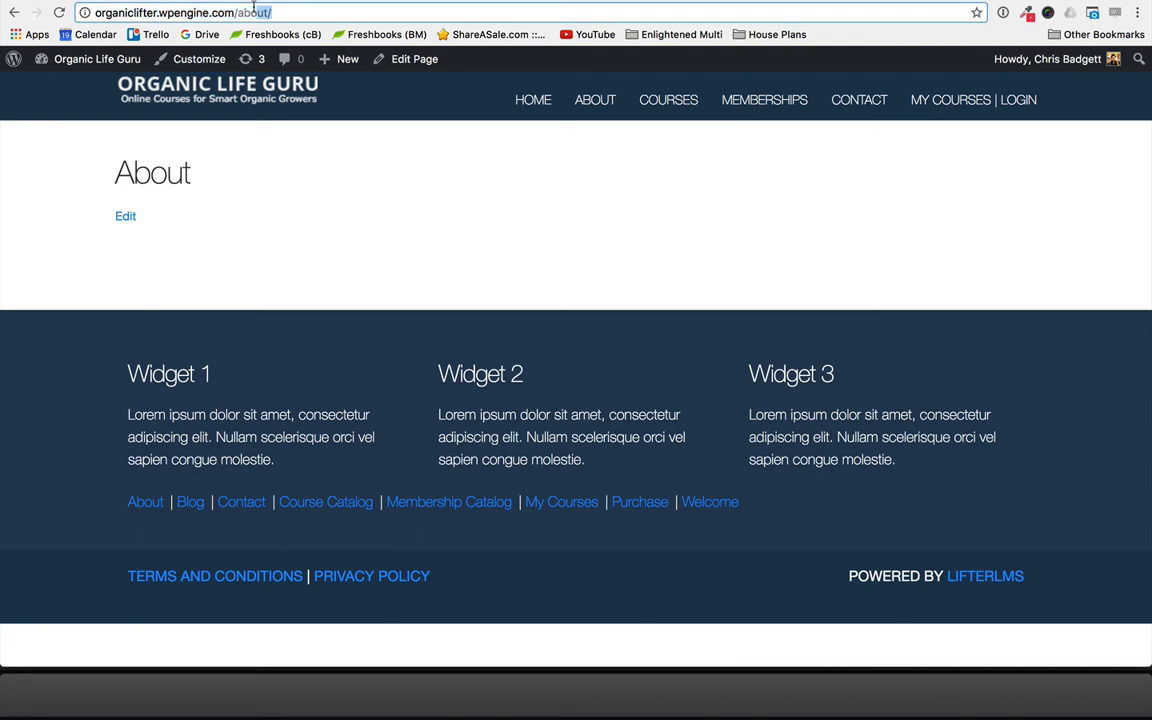
- Create a new, empty navigation menu named Blank Menu
{"action": "left_click", "coordinate": [593, 100]}
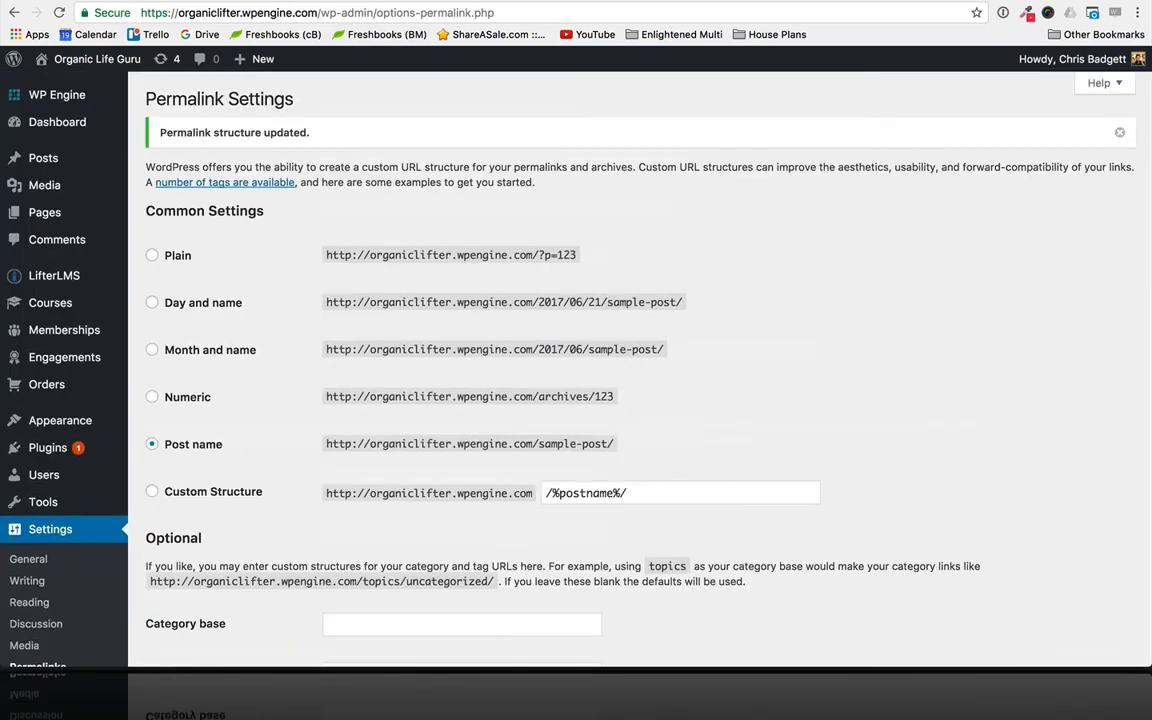
{"action": "scroll", "coordinate": [193, 340], "scroll_direction": "down", "scroll_amount": 2}
{"action": "mouse_move", "coordinate": [62, 368]}
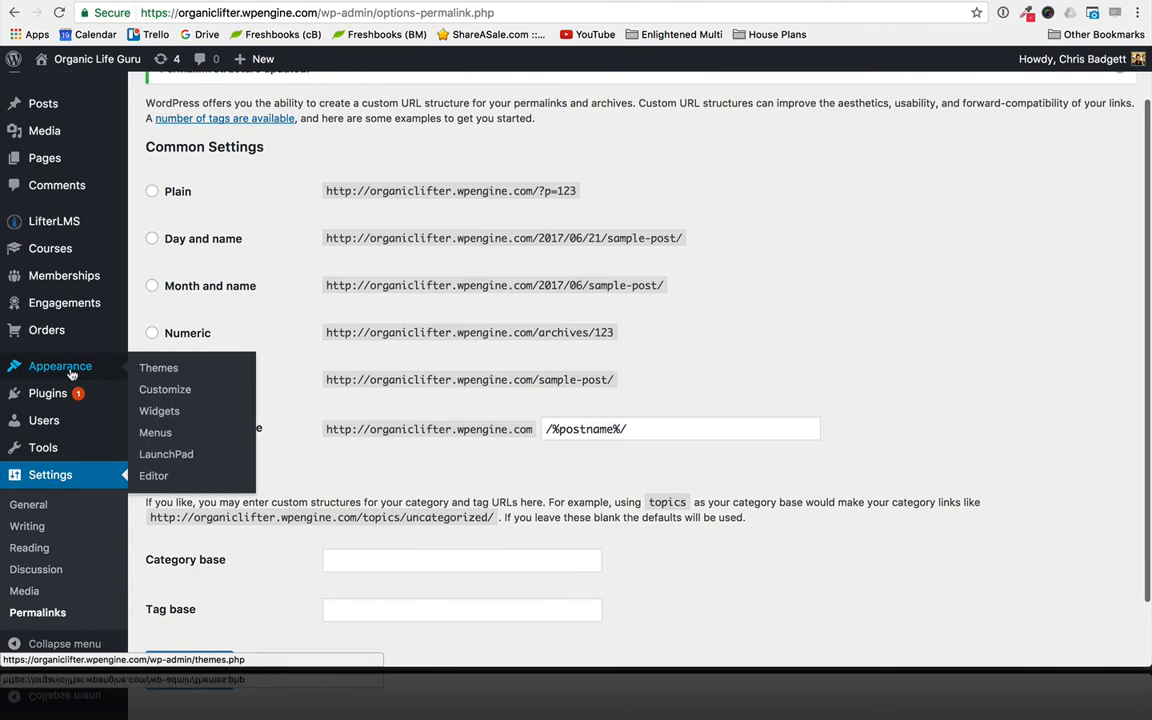
{"action": "left_click", "coordinate": [153, 435]}
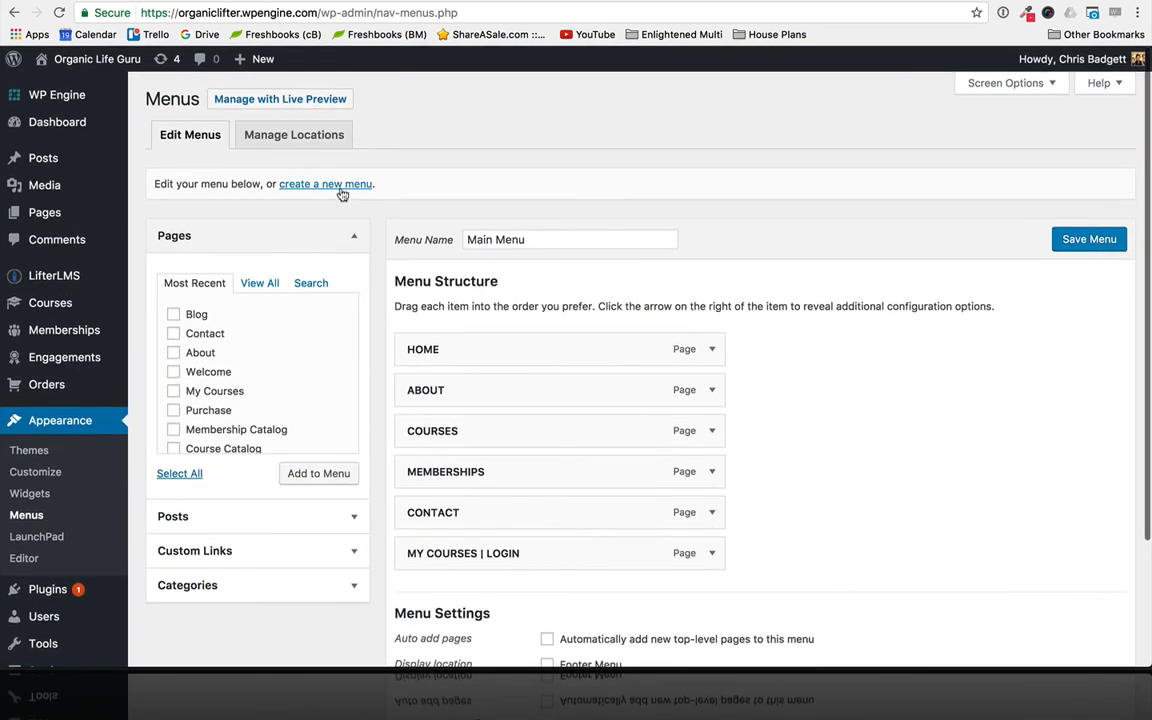
{"action": "left_click", "coordinate": [339, 189]}
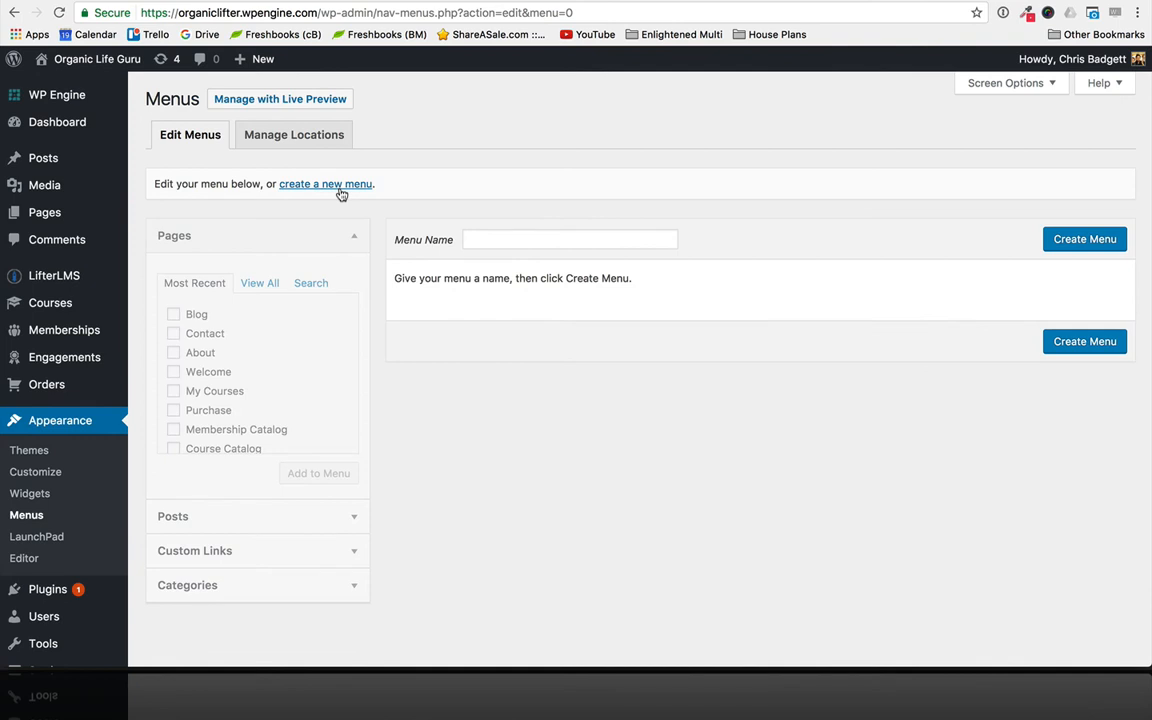
{"action": "left_click", "coordinate": [479, 243]}
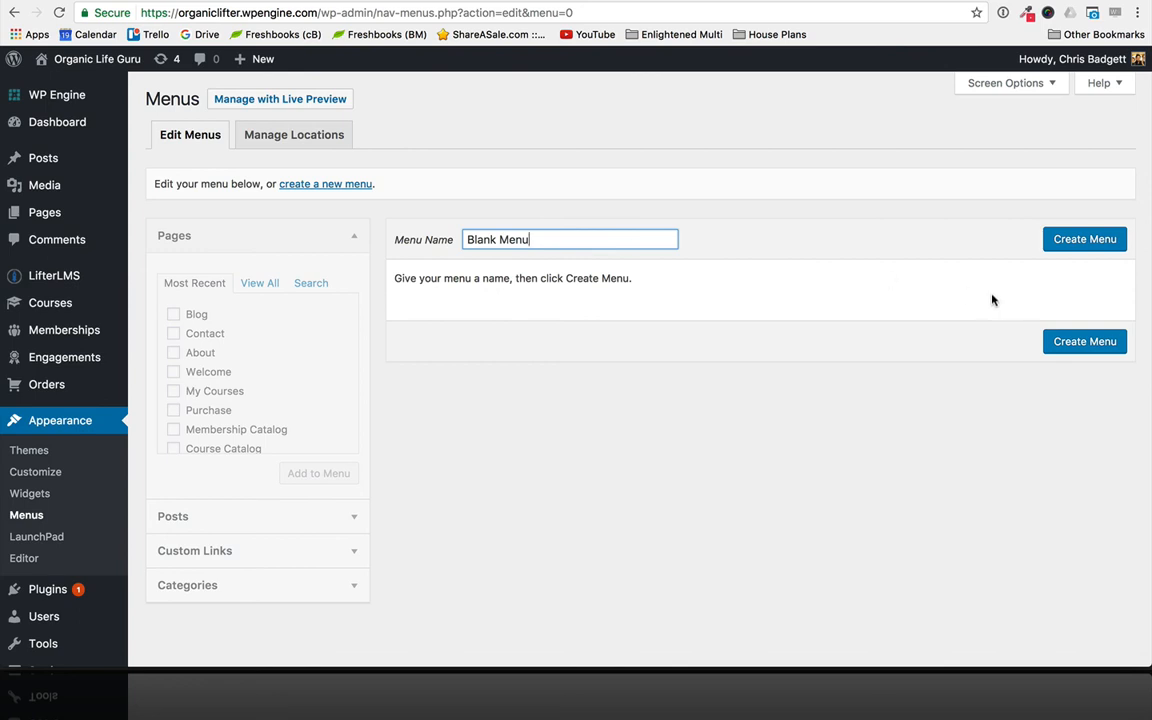
{"action": "left_click", "coordinate": [1066, 242]}
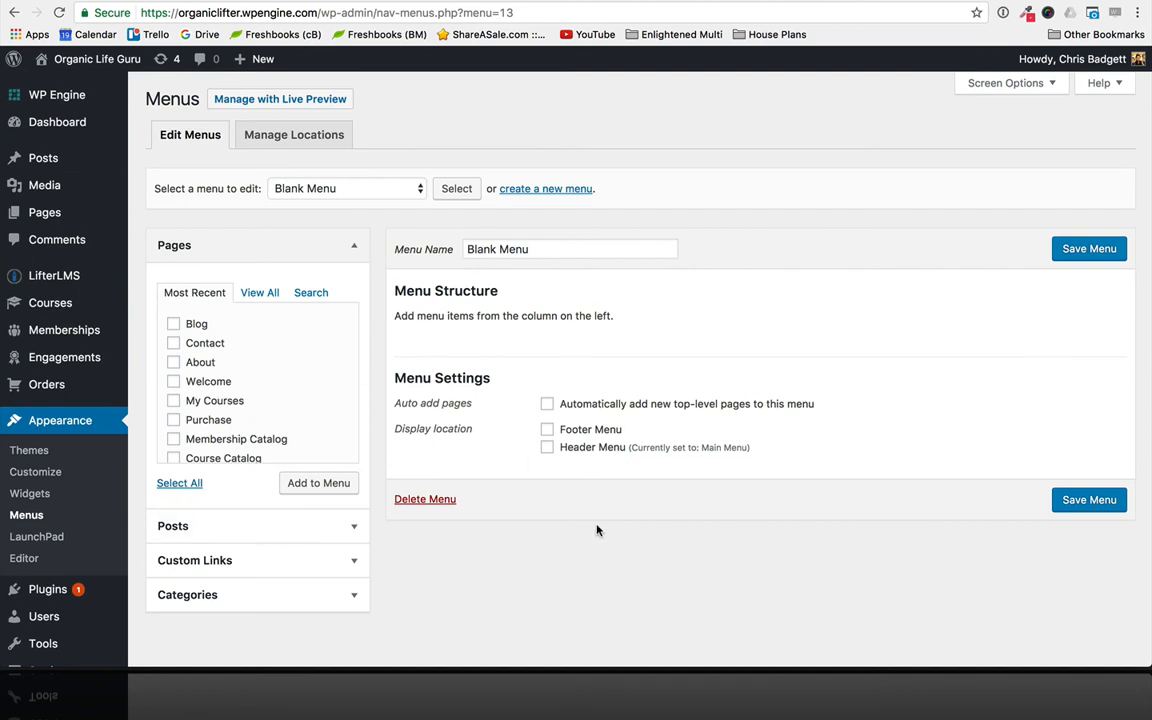
- Assign Blank Menu to the Footer Menu display location and save the menu
{"action": "scroll", "coordinate": [597, 530], "scroll_direction": "down", "scroll_amount": 2}
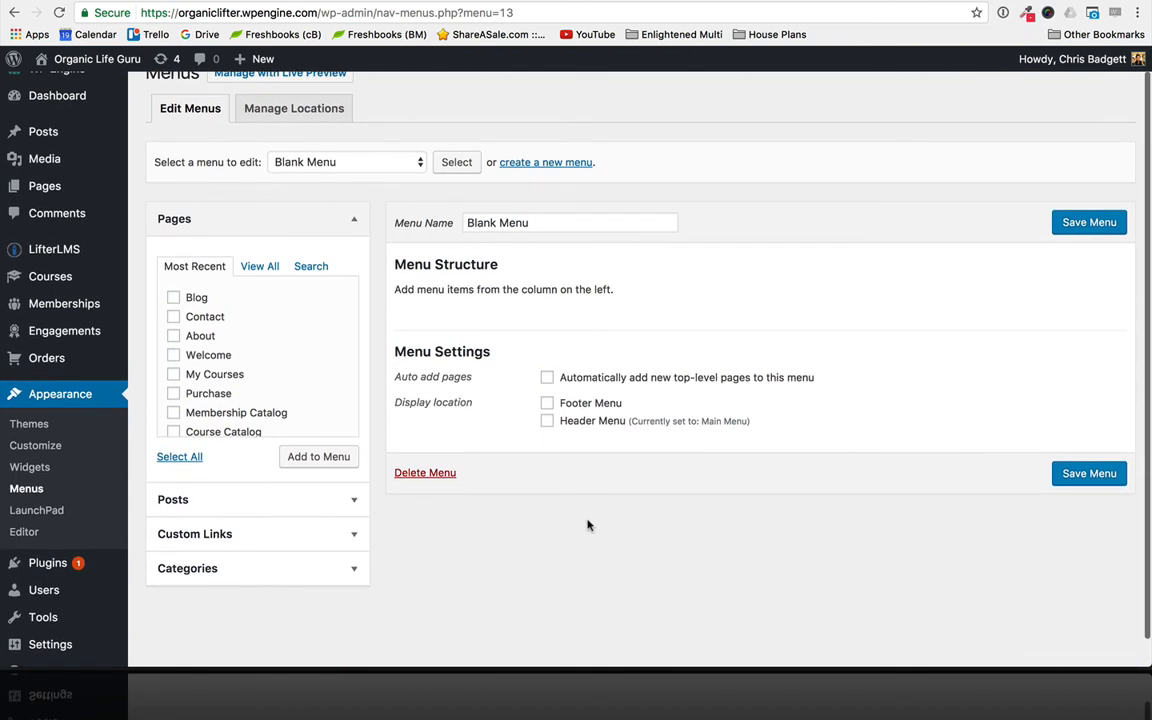
{"action": "left_click", "coordinate": [547, 403]}
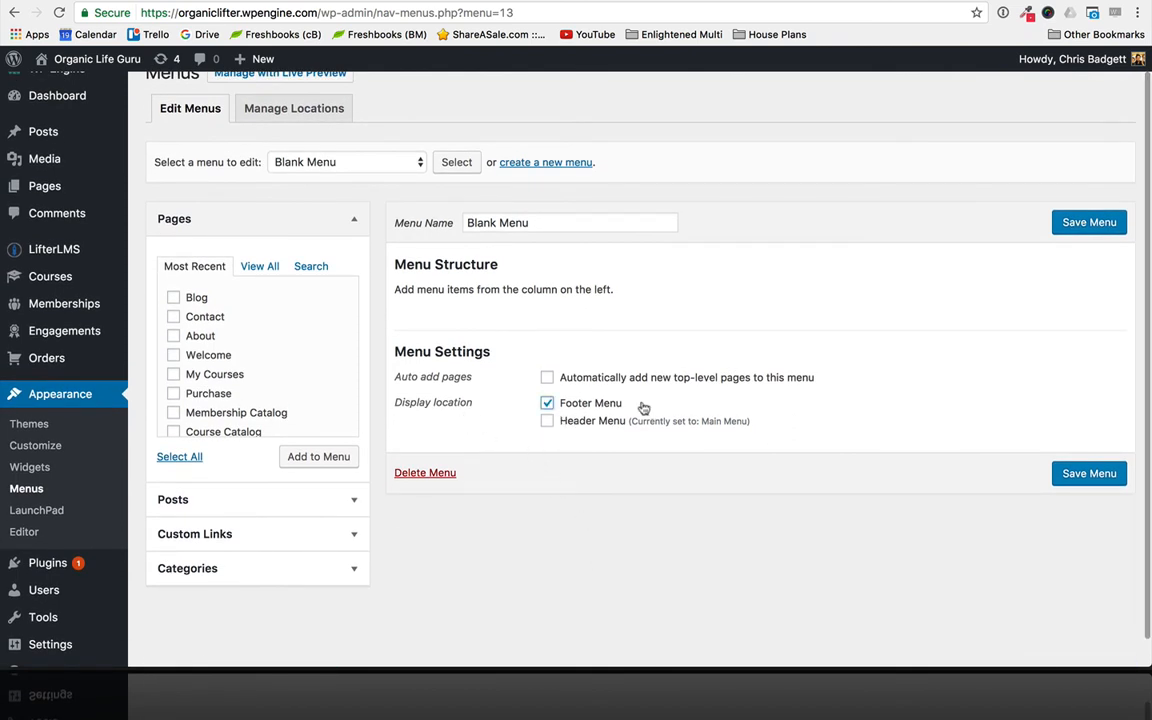
{"action": "left_click", "coordinate": [1077, 475]}
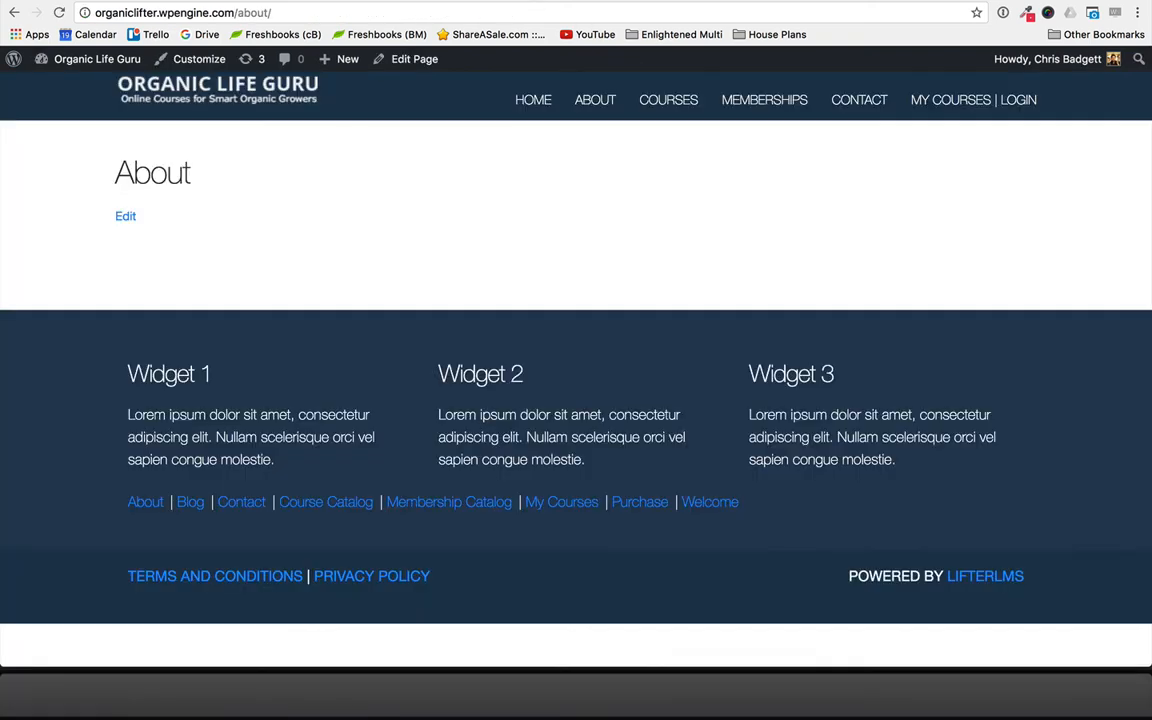
- Reload the live site to check the footer links, and look over the Course Catalog page and its footer
{"action": "key", "text": "super+r"}
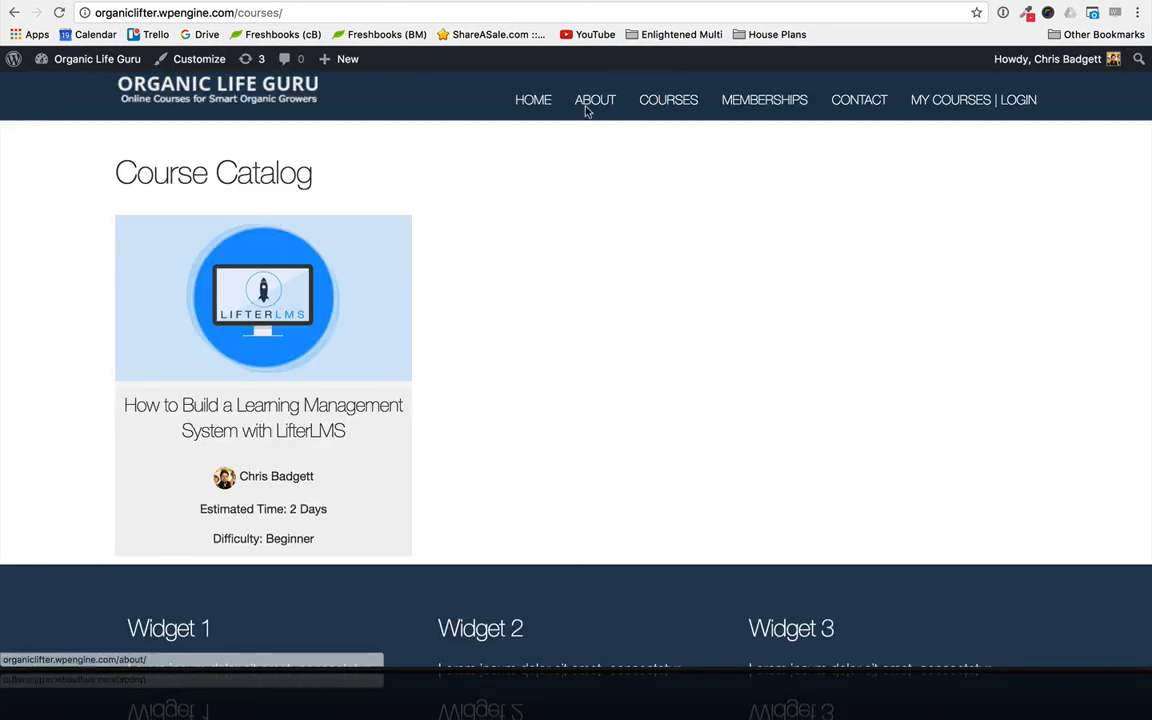
{"action": "scroll", "coordinate": [306, 355], "scroll_direction": "down", "scroll_amount": 3}
{"action": "scroll", "coordinate": [306, 355], "scroll_direction": "up", "scroll_amount": 3}
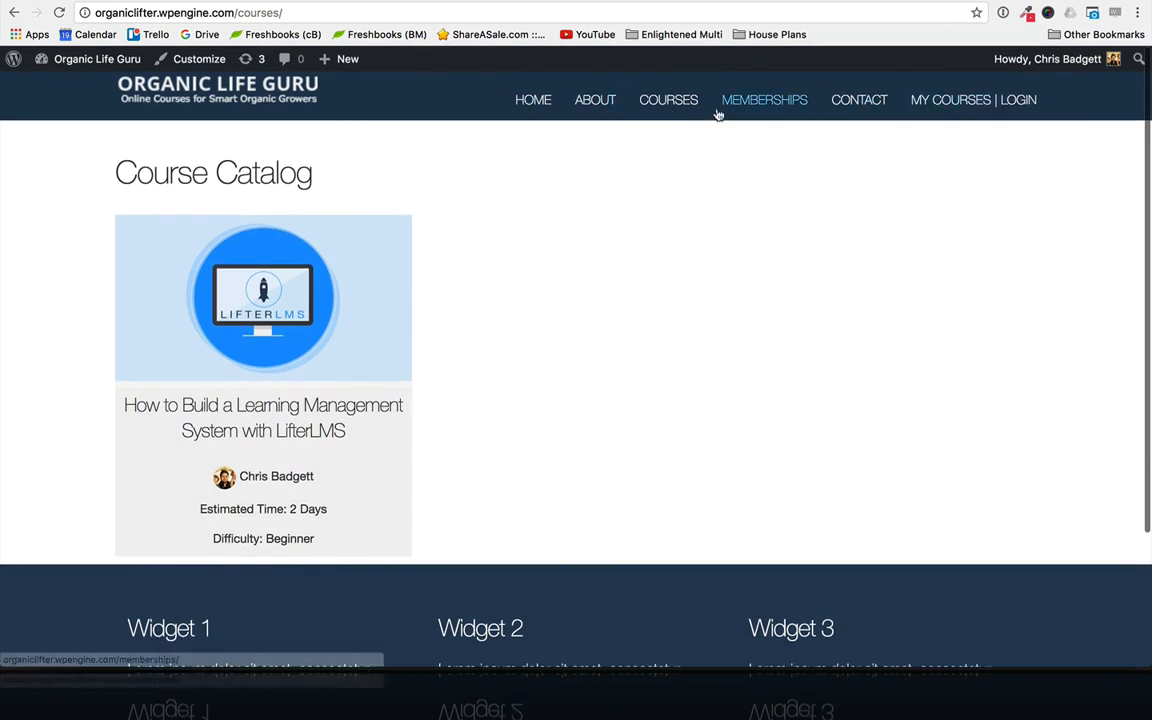
{"action": "scroll", "coordinate": [840, 459], "scroll_direction": "down", "scroll_amount": 2}
{"action": "scroll", "coordinate": [840, 459], "scroll_direction": "up", "scroll_amount": 2}
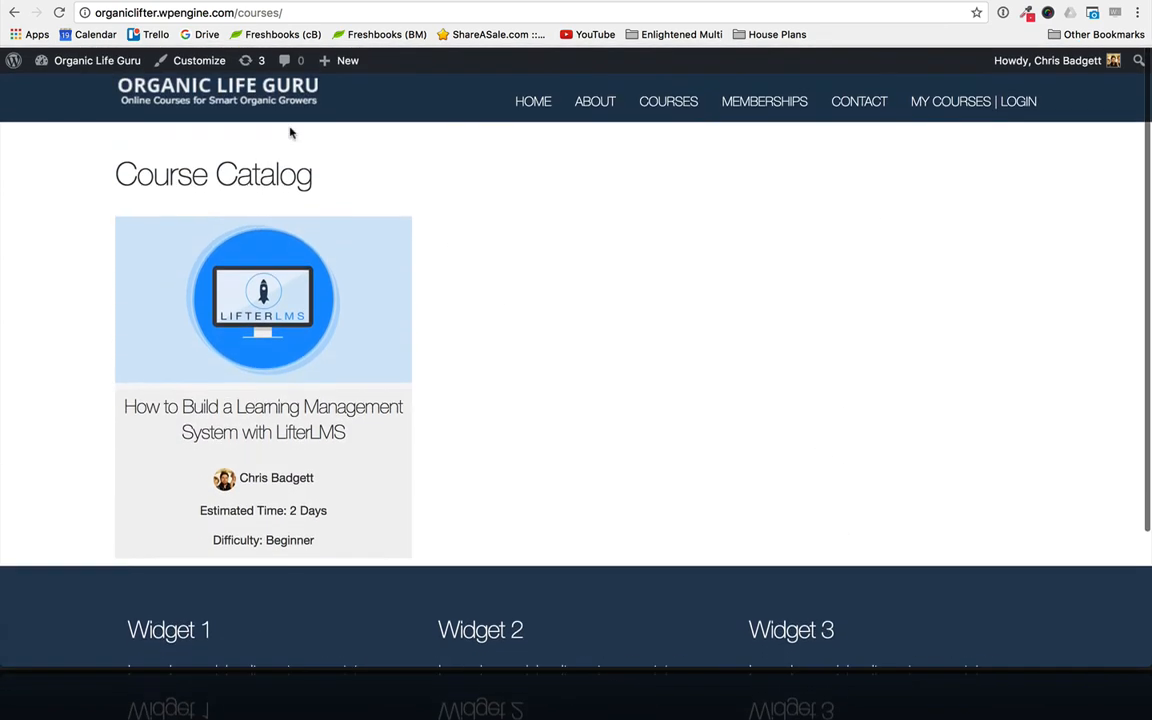
- Go to the site's /blog address, view the Hello world! post and return to the blog page
{"action": "left_click_drag", "start_coordinate": [284, 12], "coordinate": [245, 12]}
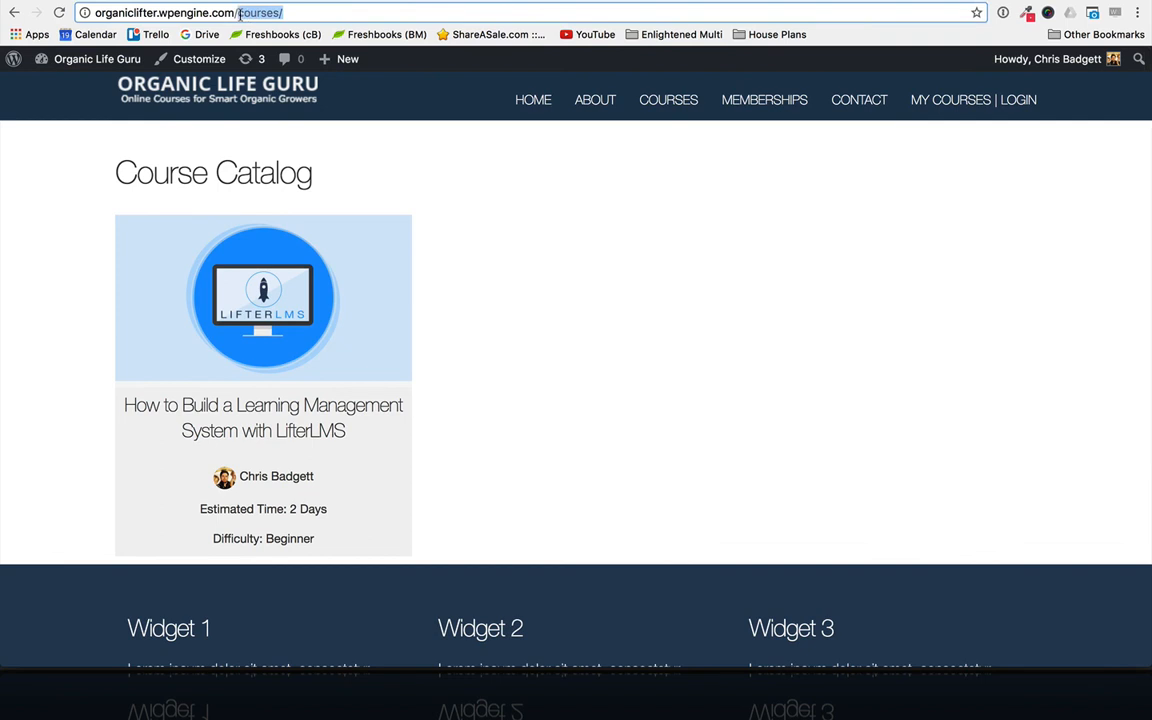
{"action": "type", "text": "blog"}
{"action": "key", "text": "Return"}
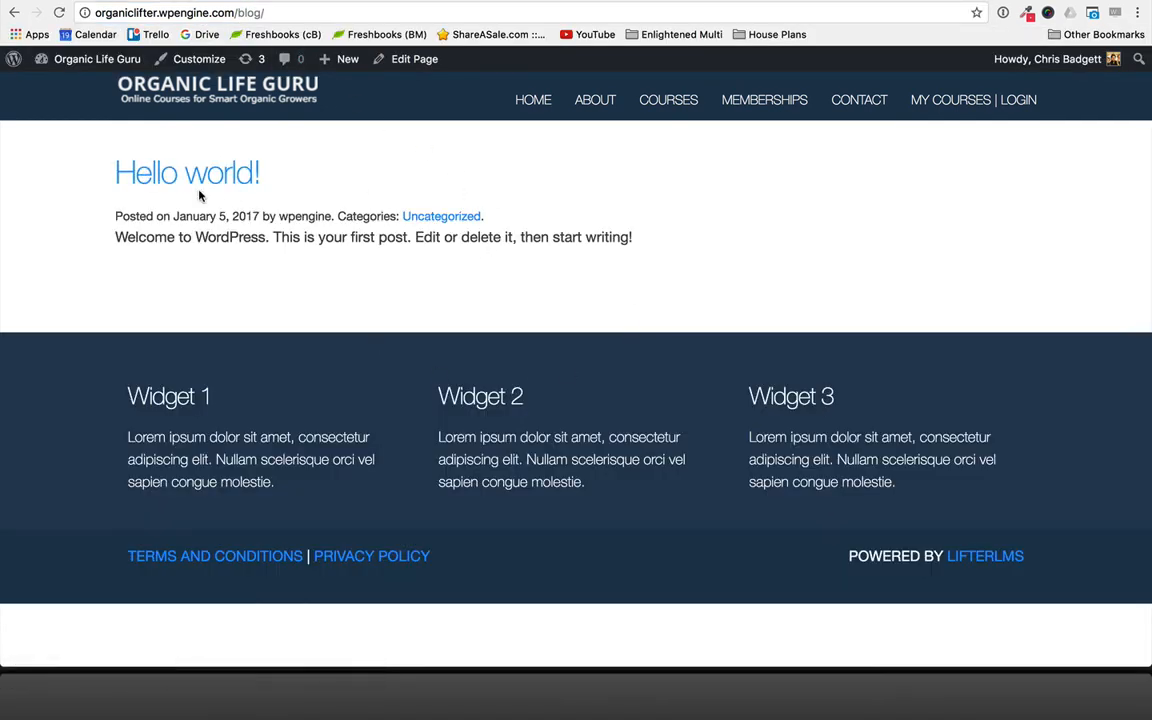
{"action": "left_click", "coordinate": [199, 186]}
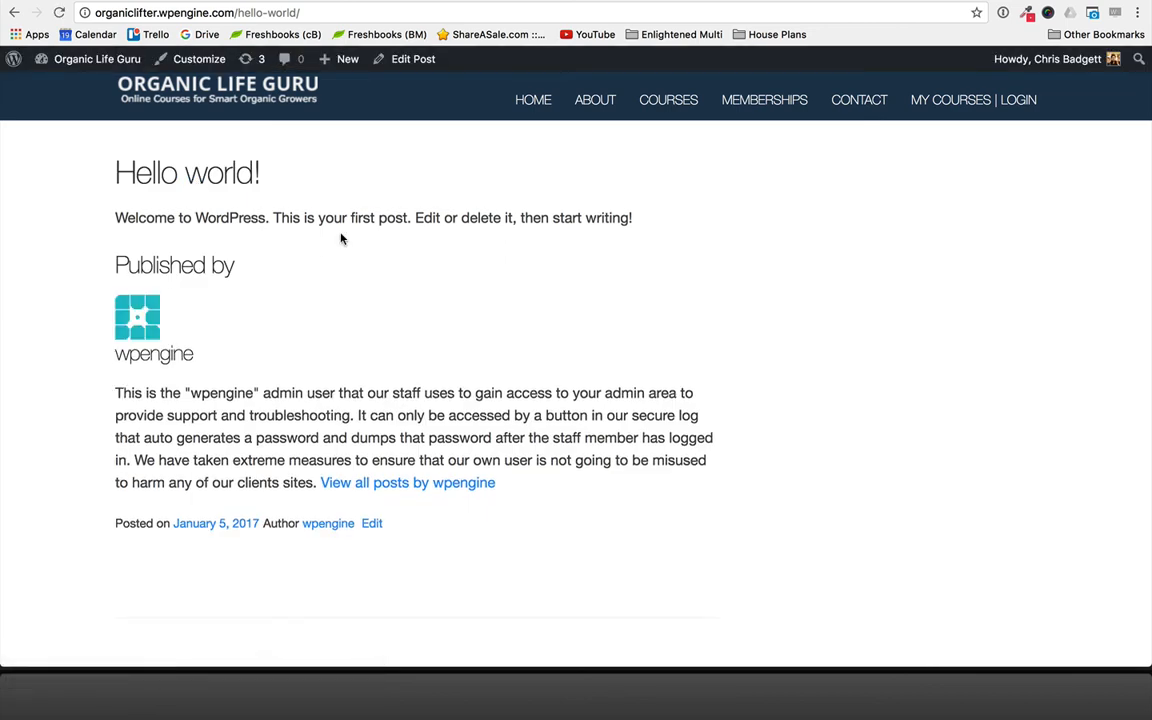
{"action": "left_click", "coordinate": [14, 12]}
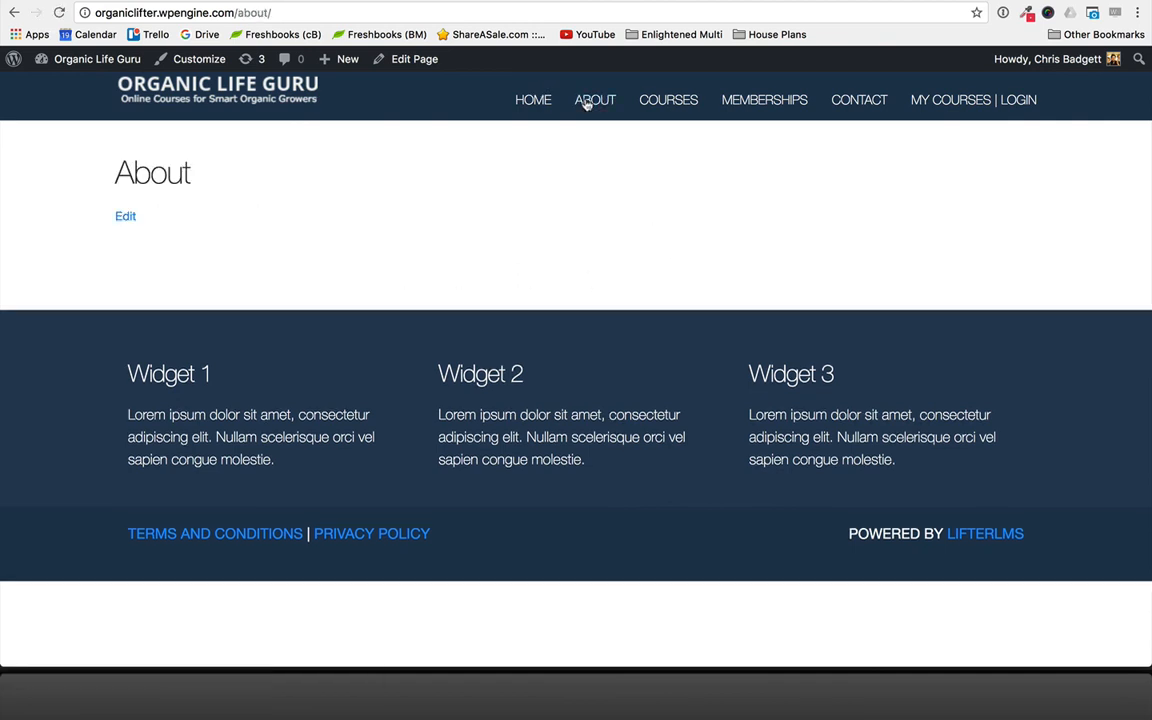
- Open the How to Build a Learning Management System with LifterLMS course from the Courses page and examine its layout down to the footer
{"action": "left_click", "coordinate": [670, 101]}
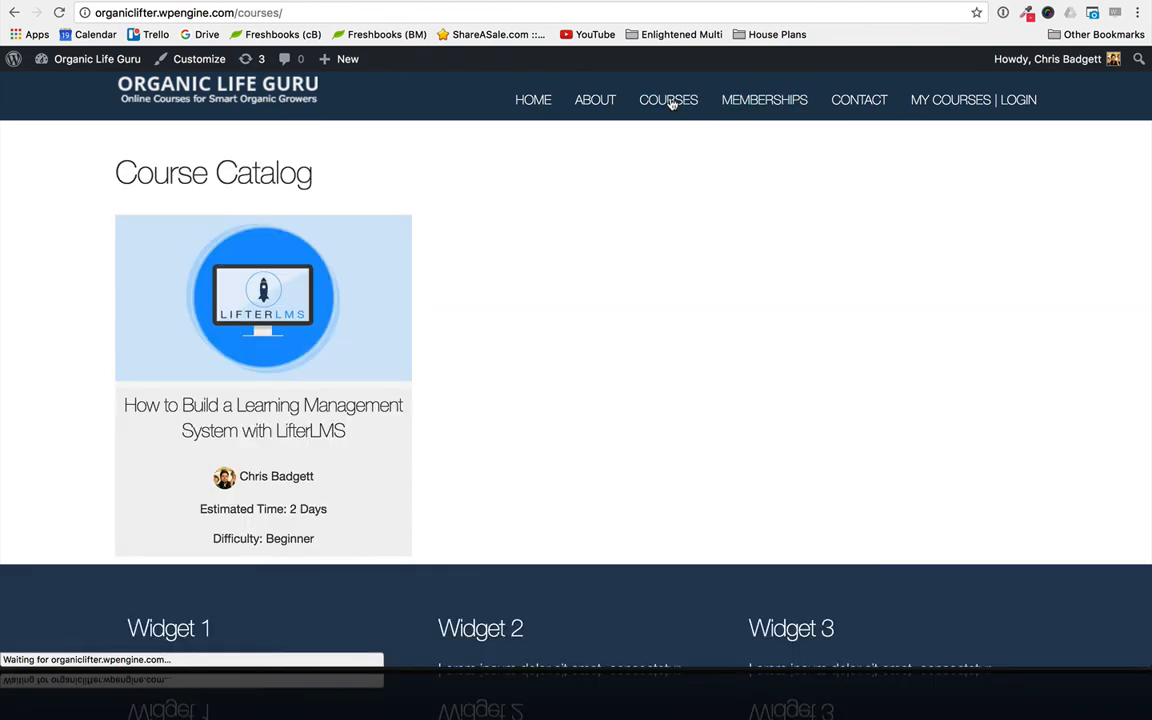
{"action": "left_click", "coordinate": [242, 403]}
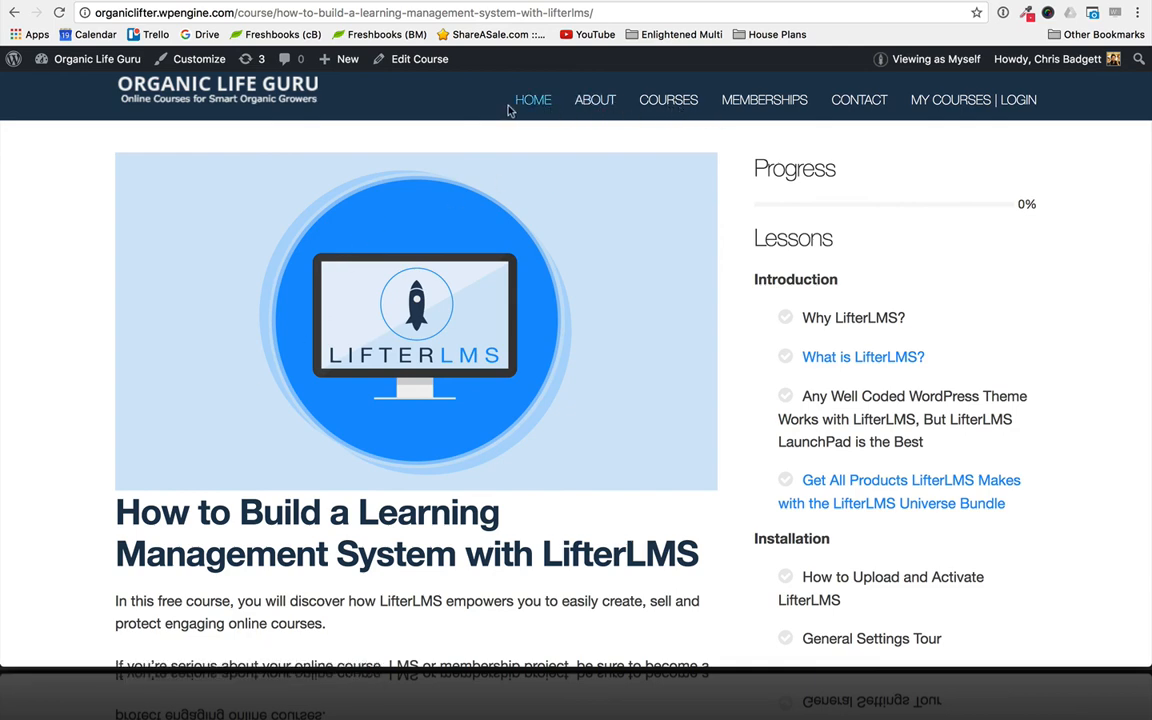
{"action": "scroll", "coordinate": [651, 261], "scroll_direction": "down", "scroll_amount": 5}
{"action": "scroll", "coordinate": [651, 261], "scroll_direction": "up", "scroll_amount": 5}
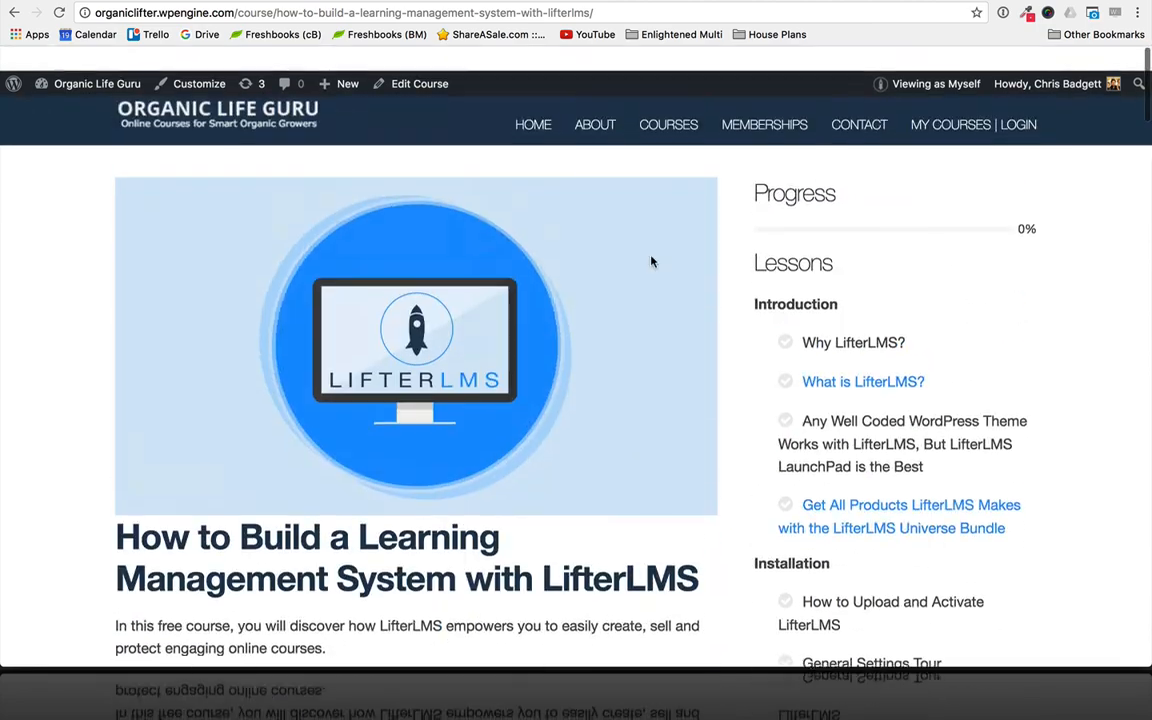
{"action": "scroll", "coordinate": [694, 362], "scroll_direction": "down", "scroll_amount": 12}
{"action": "scroll", "coordinate": [694, 362], "scroll_direction": "down", "scroll_amount": 20}
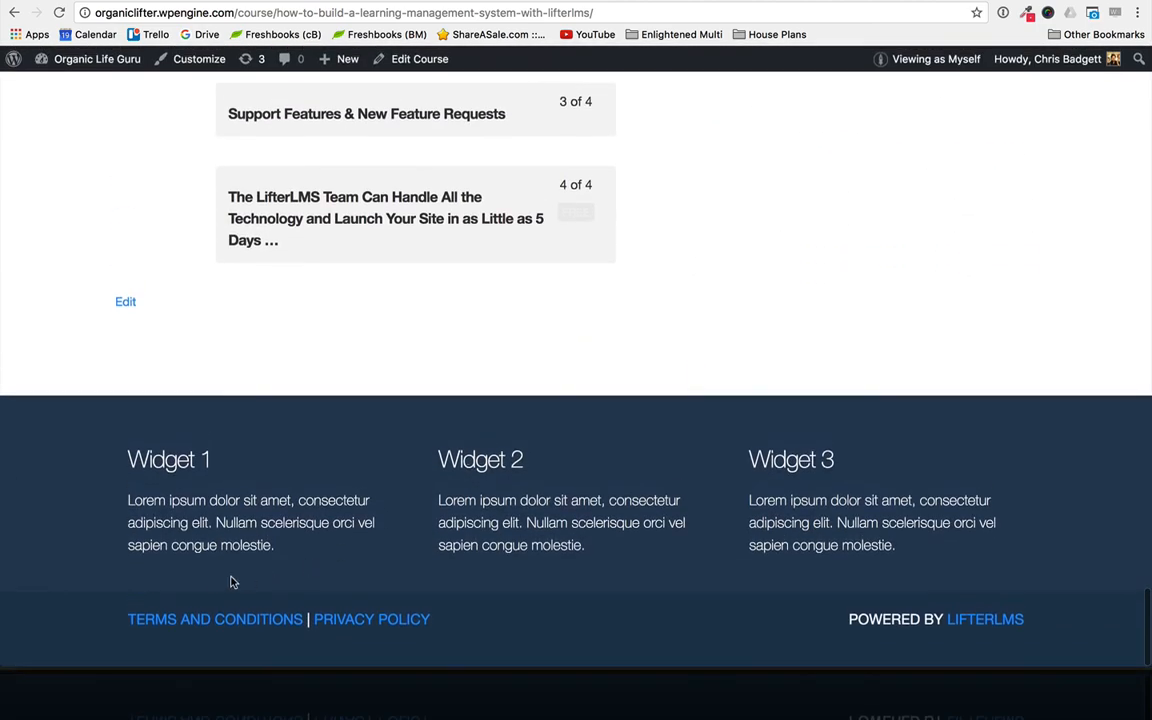
{"action": "scroll", "coordinate": [815, 395], "scroll_direction": "up", "scroll_amount": 20}
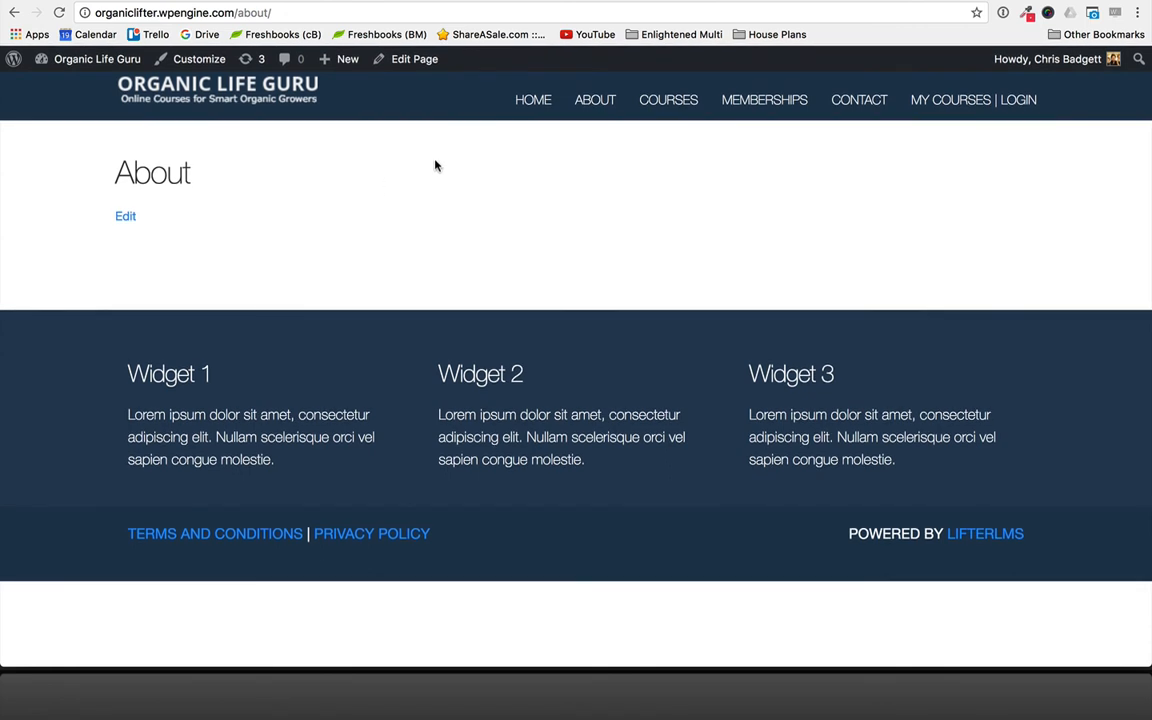
- Revisit the live About page and the Course Catalog through the header navigation
{"action": "left_click", "coordinate": [589, 107]}
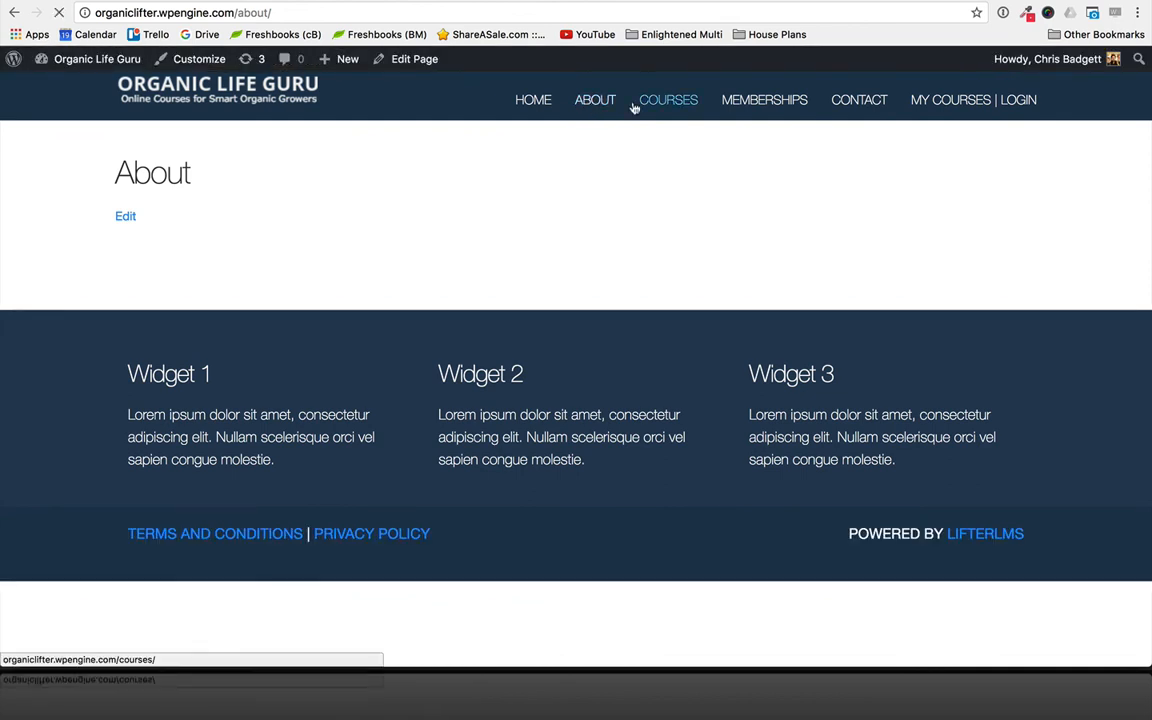
{"action": "left_click", "coordinate": [633, 107]}
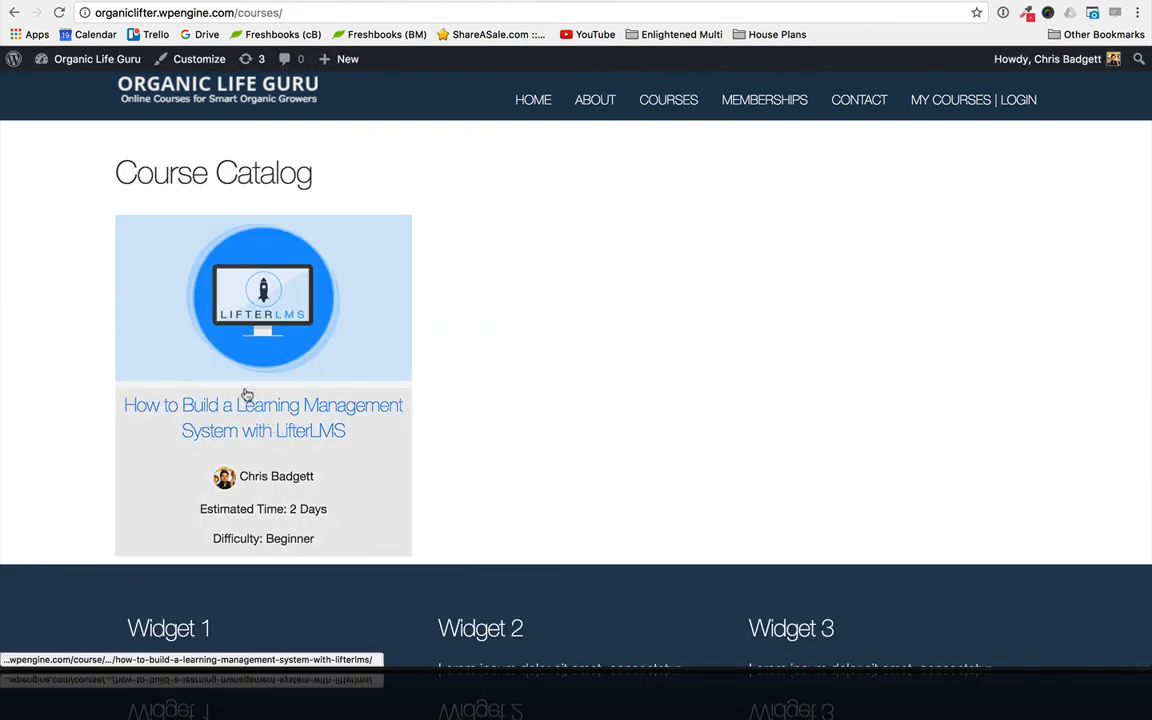